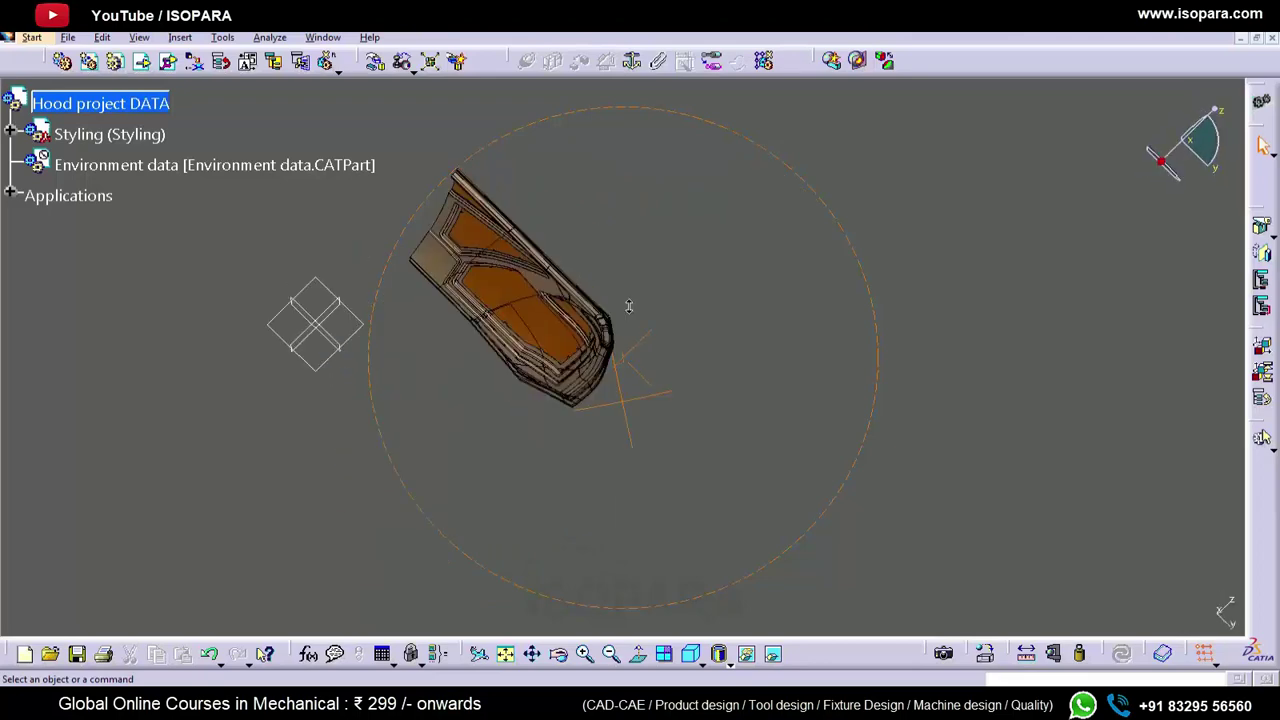
- Activate the Styling part and clip the view with a 3D section across the hood's hemmed edge
{"action": "double_click", "coordinate": [73, 143]}
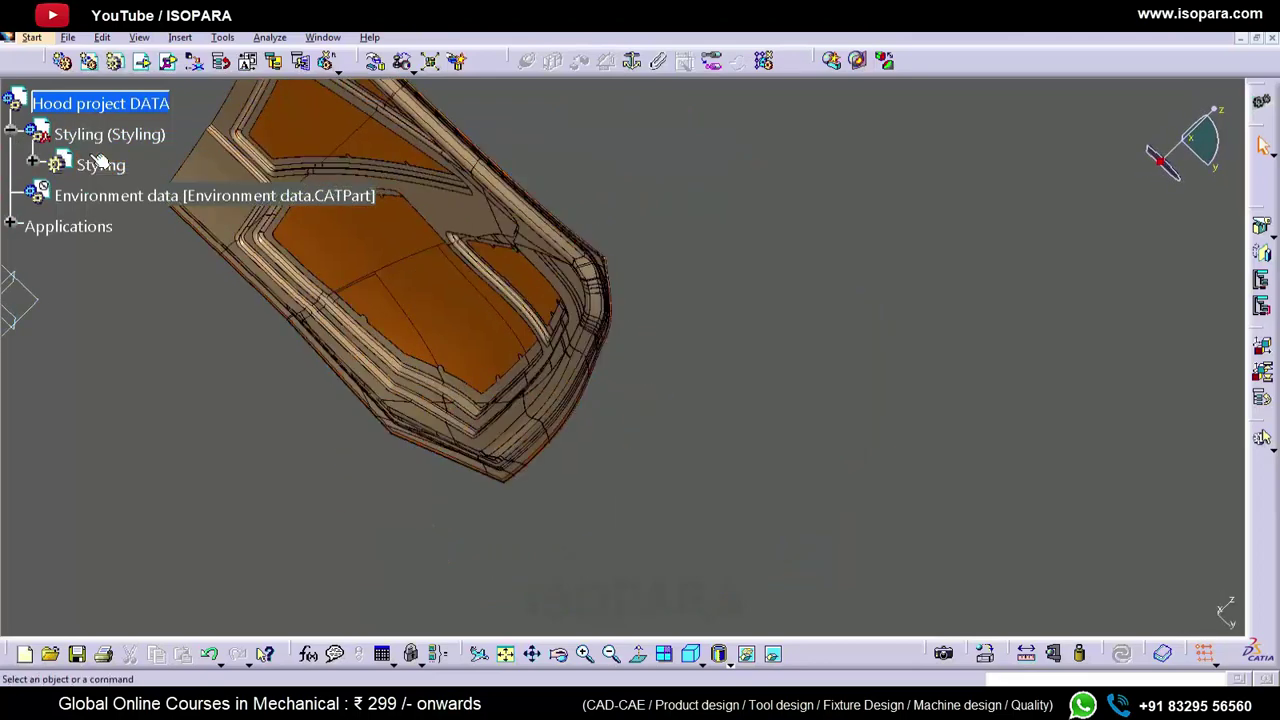
{"action": "middle_click_drag", "start_coordinate": [566, 194], "coordinate": [335, 215]}
{"action": "middle_click_drag", "start_coordinate": [724, 524], "coordinate": [615, 530]}
{"action": "left_click", "coordinate": [1257, 65]}
{"action": "left_click", "coordinate": [900, 514]}
{"action": "middle_click_drag", "start_coordinate": [631, 441], "coordinate": [610, 180]}
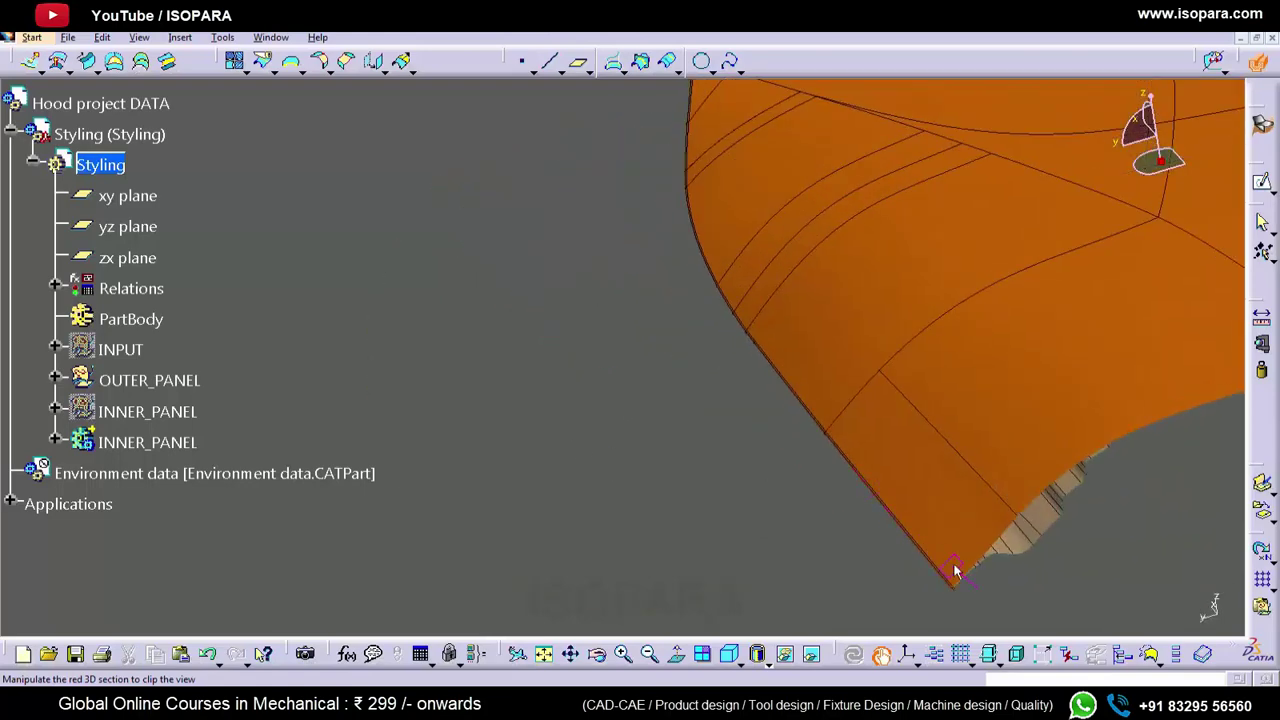
{"action": "middle_click", "coordinate": [955, 570]}
{"action": "middle_click_drag", "start_coordinate": [880, 320], "coordinate": [883, 257]}
{"action": "middle_click_drag", "start_coordinate": [663, 566], "coordinate": [511, 292]}
{"action": "middle_click_drag", "start_coordinate": [530, 416], "coordinate": [668, 452]}
- Switch to Pointofix and annotate in red the gap between the hem fold and the inner panel's edge as 2.5
{"action": "left_click", "coordinate": [18, 698]}
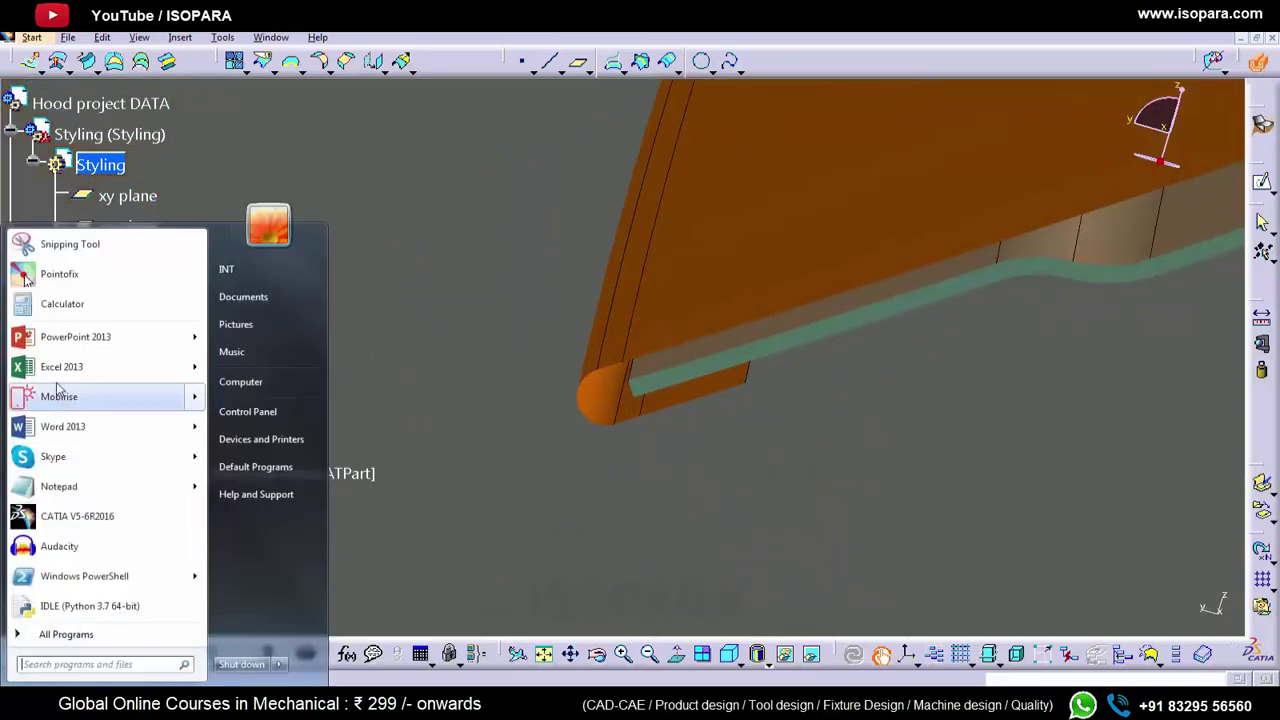
{"action": "left_click", "coordinate": [60, 274]}
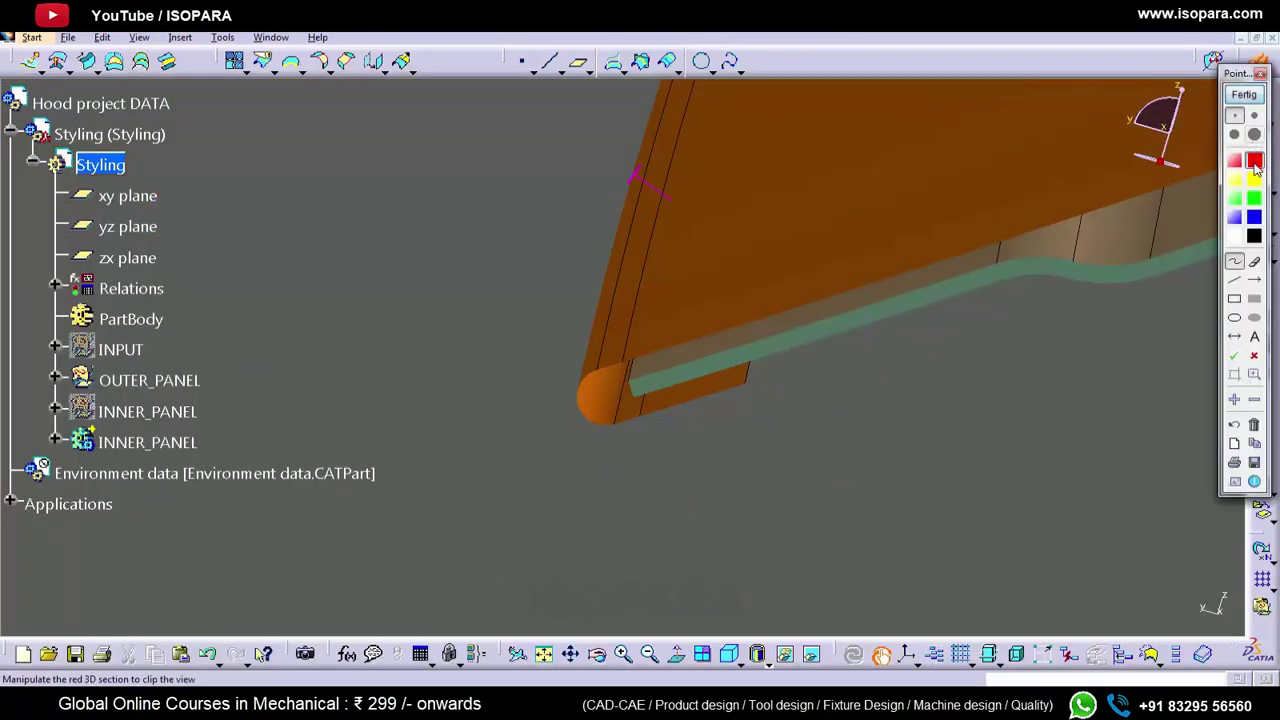
{"action": "left_click_drag", "start_coordinate": [574, 368], "coordinate": [588, 427]}
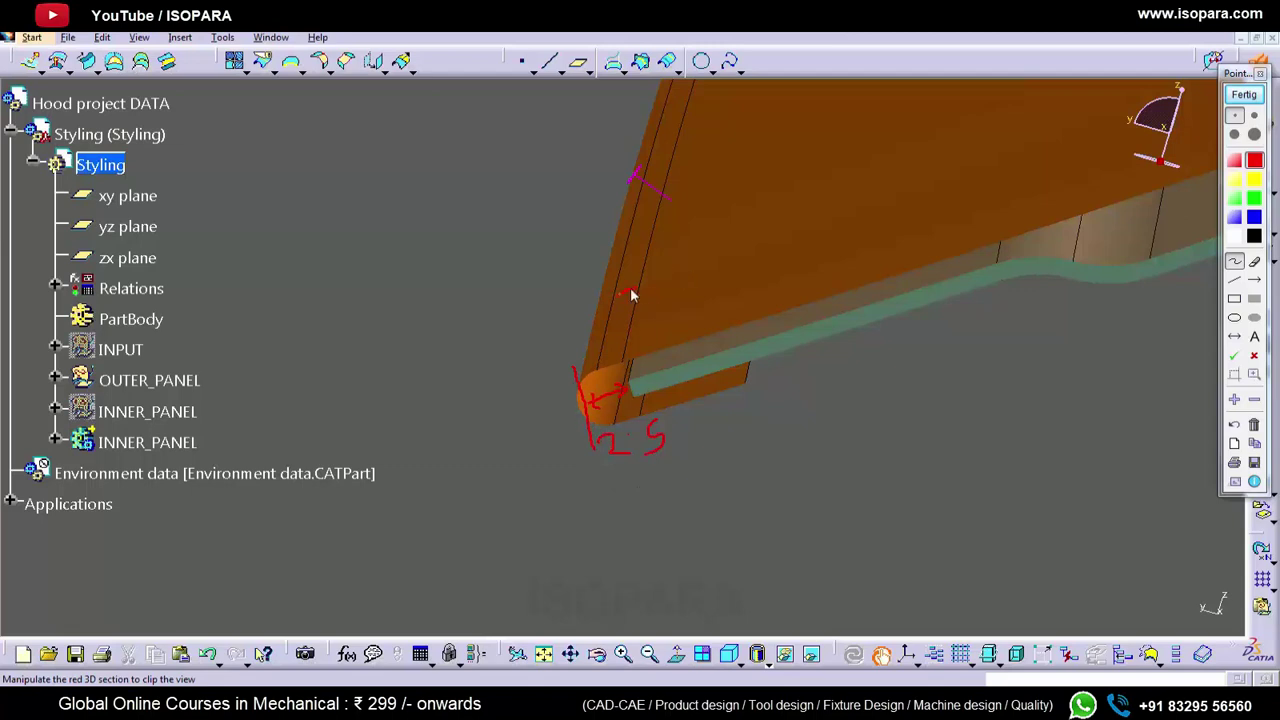
{"action": "left_click", "coordinate": [1240, 95]}
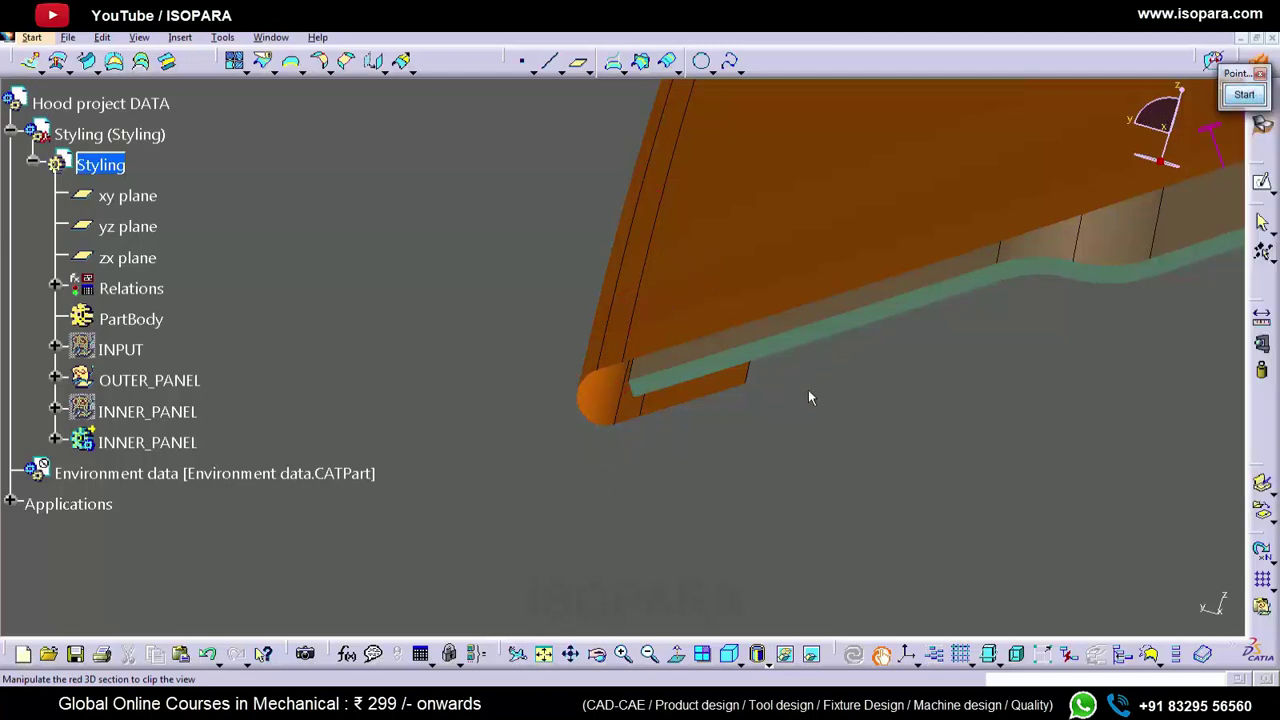
{"action": "left_click", "coordinate": [1261, 75]}
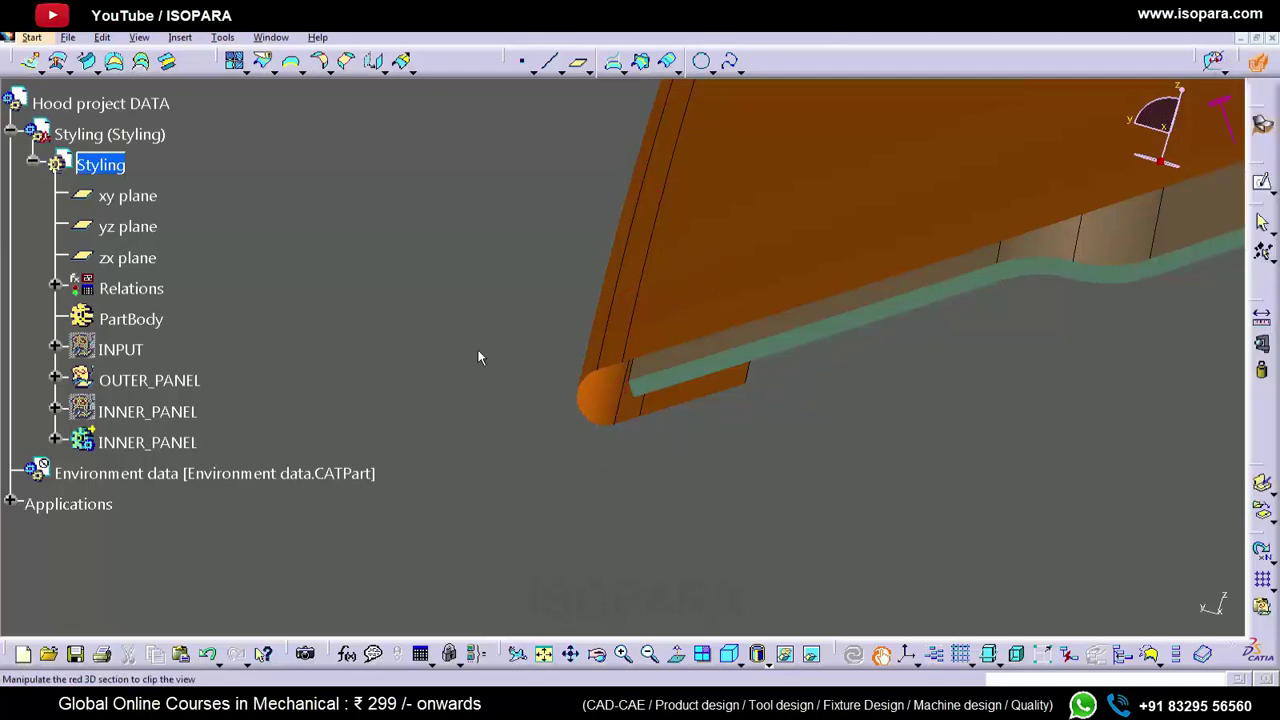
- Leave the section view and expand the HEMMING set under OUTER_PANEL
{"action": "key", "text": "Escape"}
{"action": "left_click", "coordinate": [56, 380]}
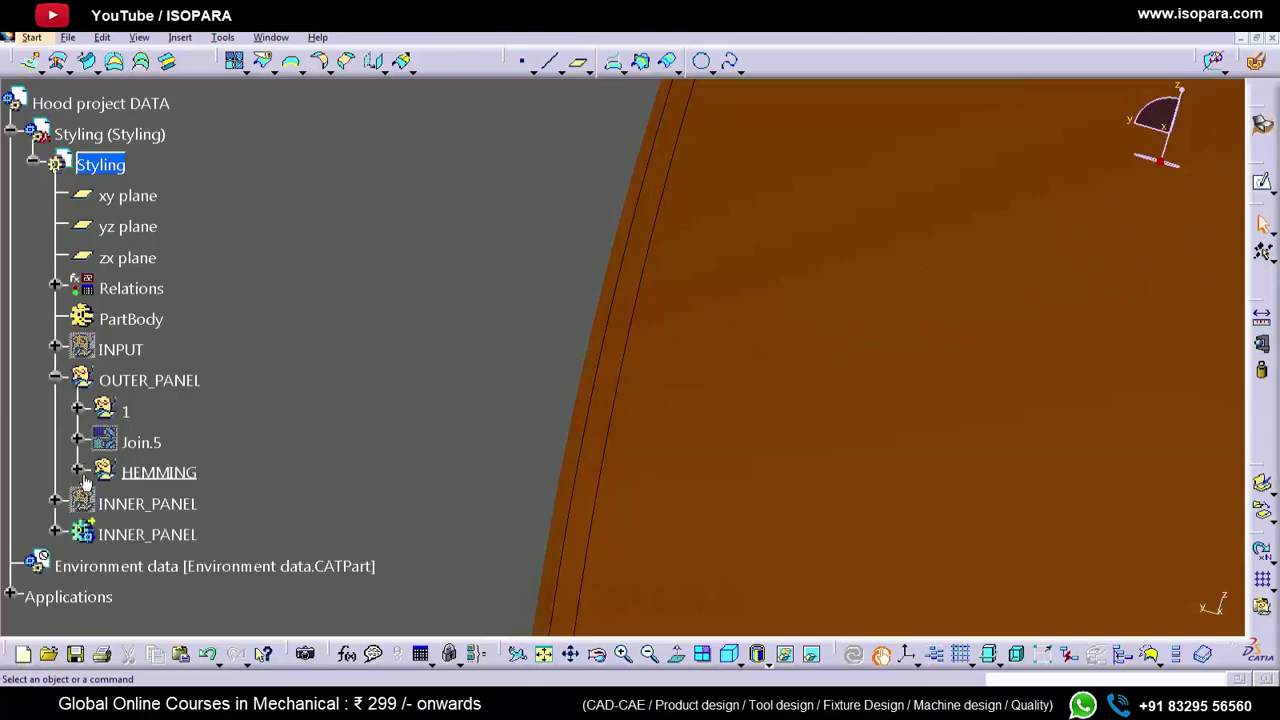
{"action": "middle_click_drag", "start_coordinate": [905, 490], "coordinate": [912, 585], "text": "ctrl"}
{"action": "middle_click_drag", "start_coordinate": [590, 454], "coordinate": [653, 488]}
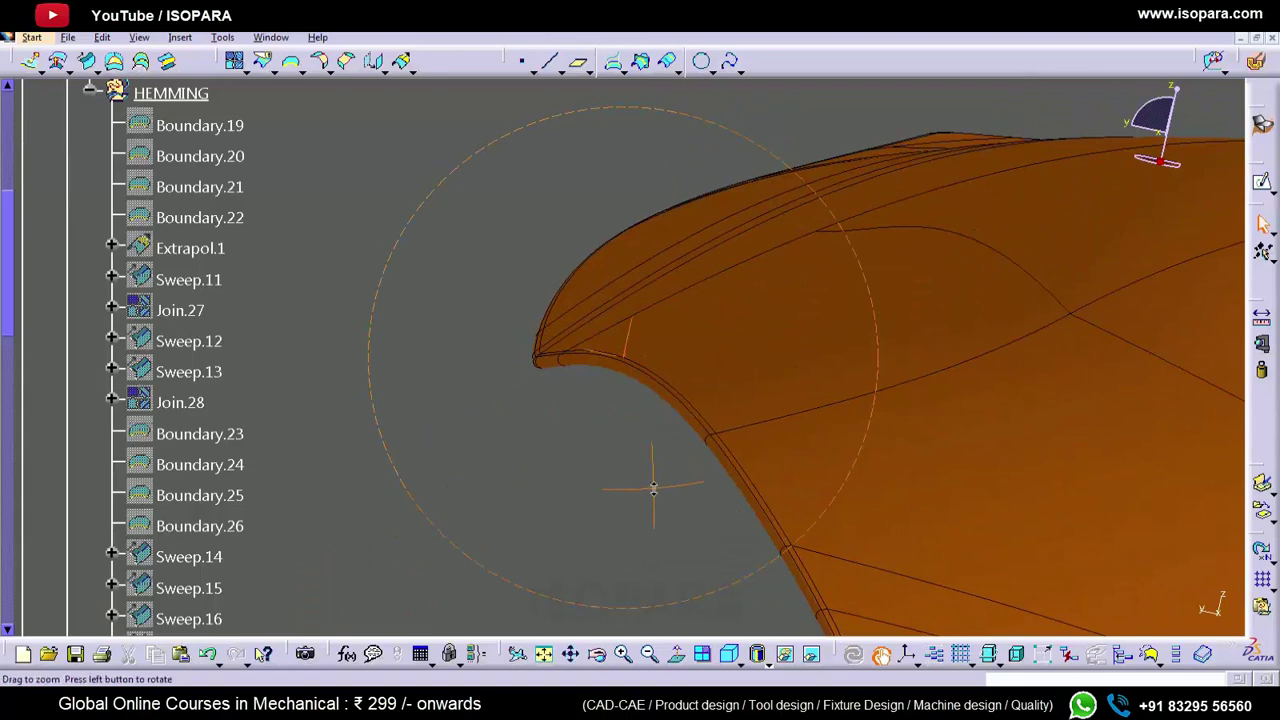
- Set the Length of Extrapol.1 in the HEMMING set to 2.5+.7 (3.2 mm)
{"action": "double_click", "coordinate": [194, 250]}
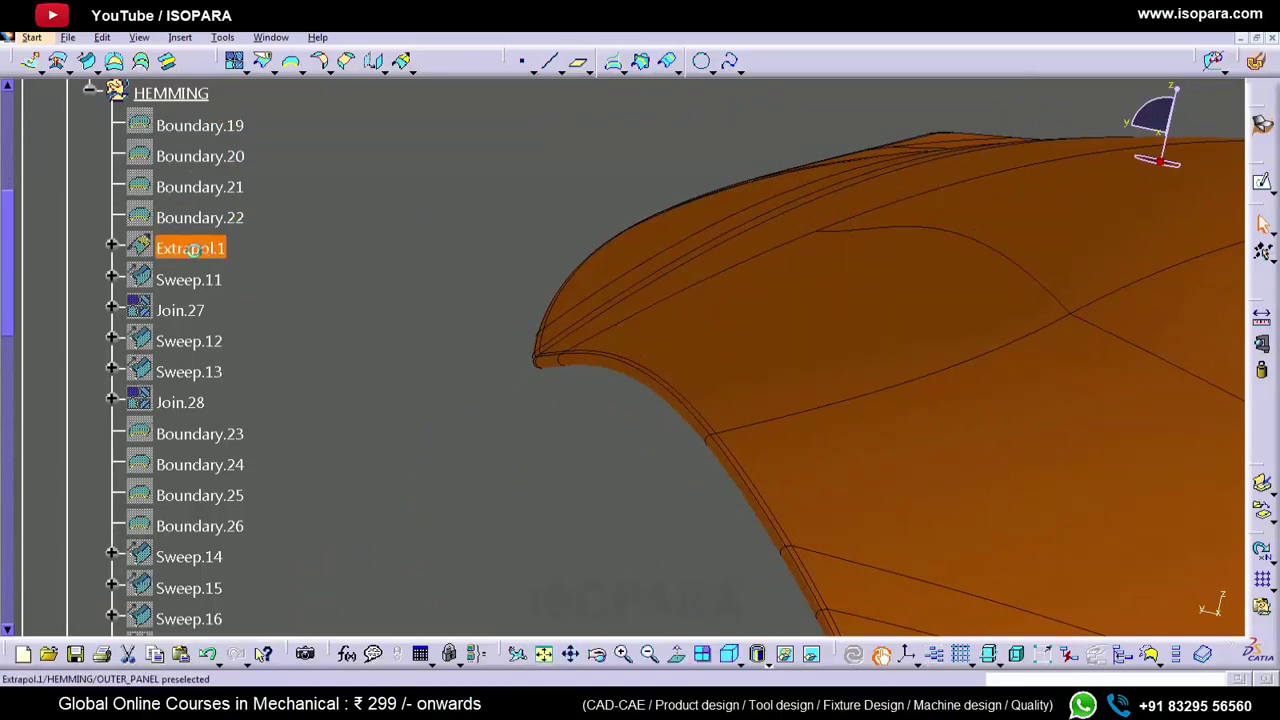
{"action": "middle_click_drag", "start_coordinate": [704, 350], "coordinate": [600, 422]}
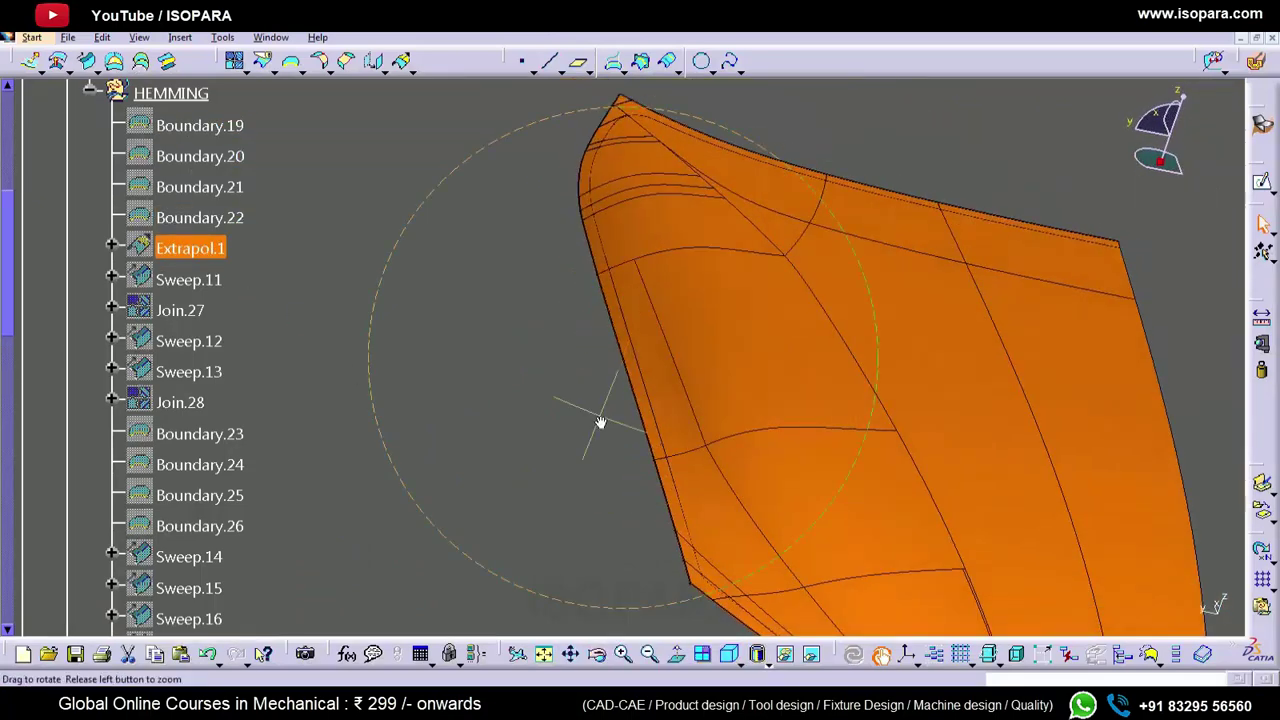
{"action": "double_click", "coordinate": [212, 248]}
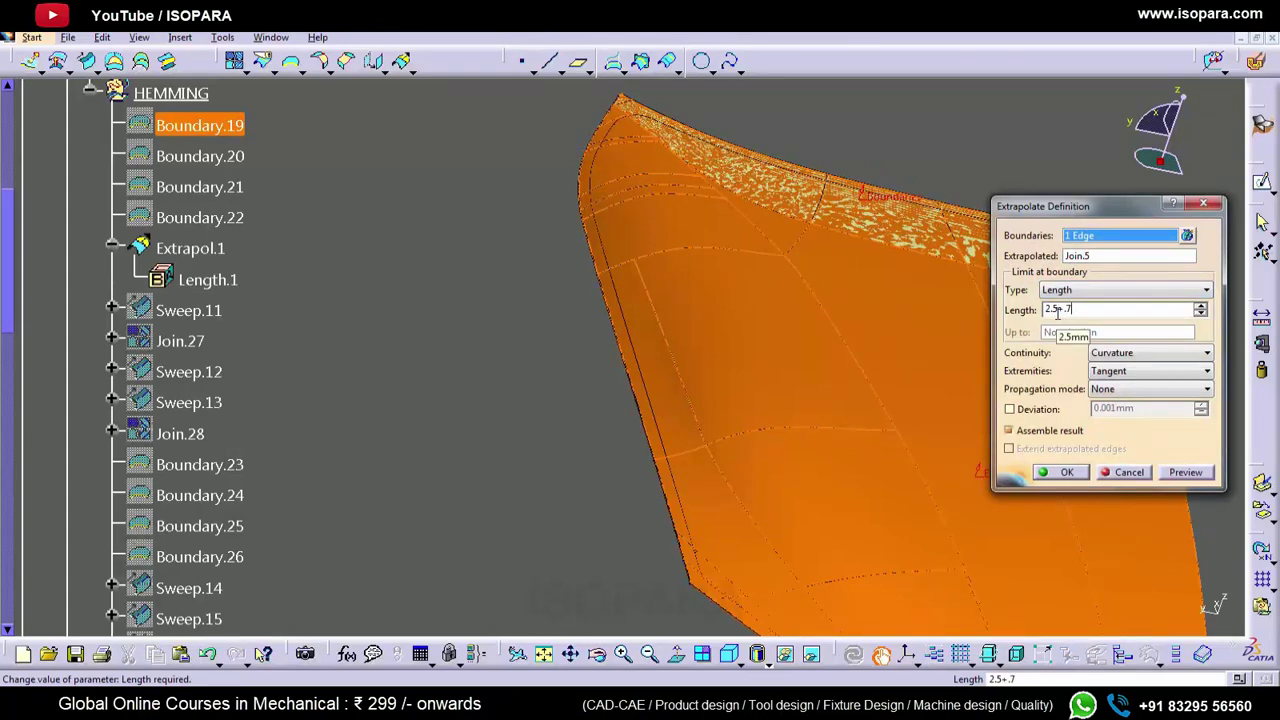
{"action": "key", "text": "Return"}
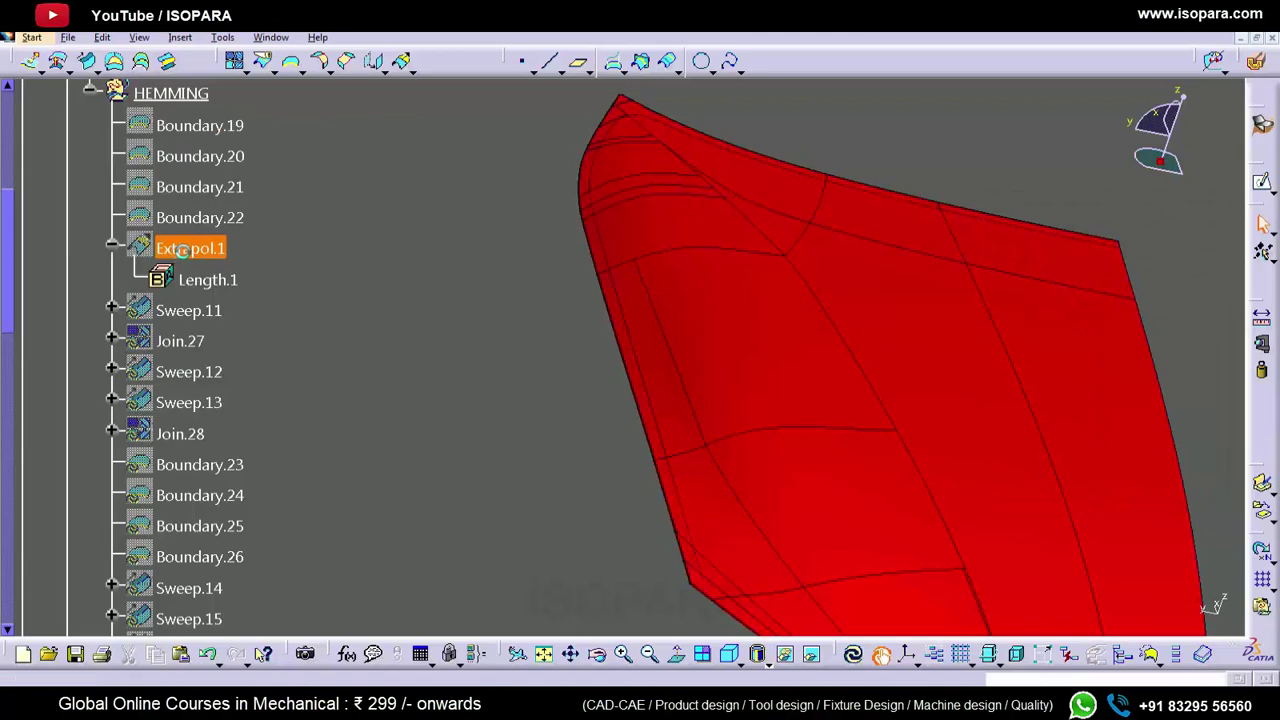
{"action": "double_click", "coordinate": [175, 252]}
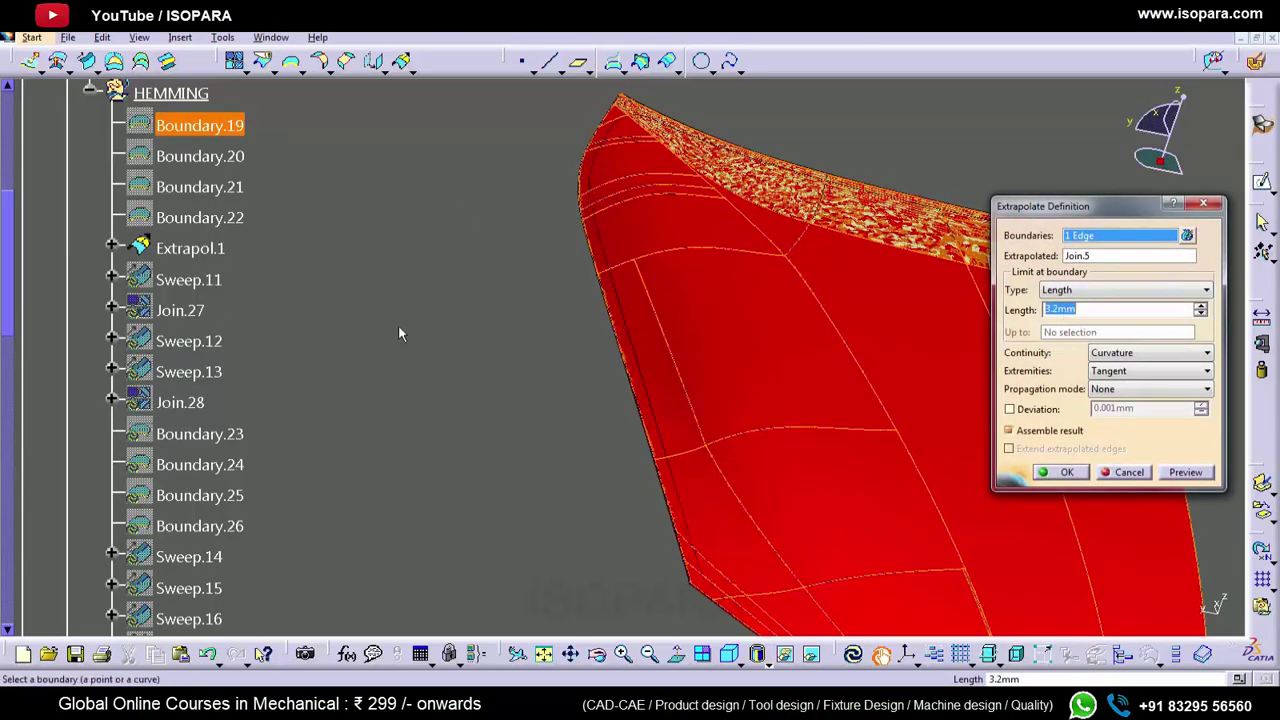
{"action": "key", "text": "Escape"}
- Hide the outer panel's final hemming surface and the inner panel body
{"action": "scroll", "coordinate": [389, 281], "scroll_direction": "up", "scroll_amount": 1}
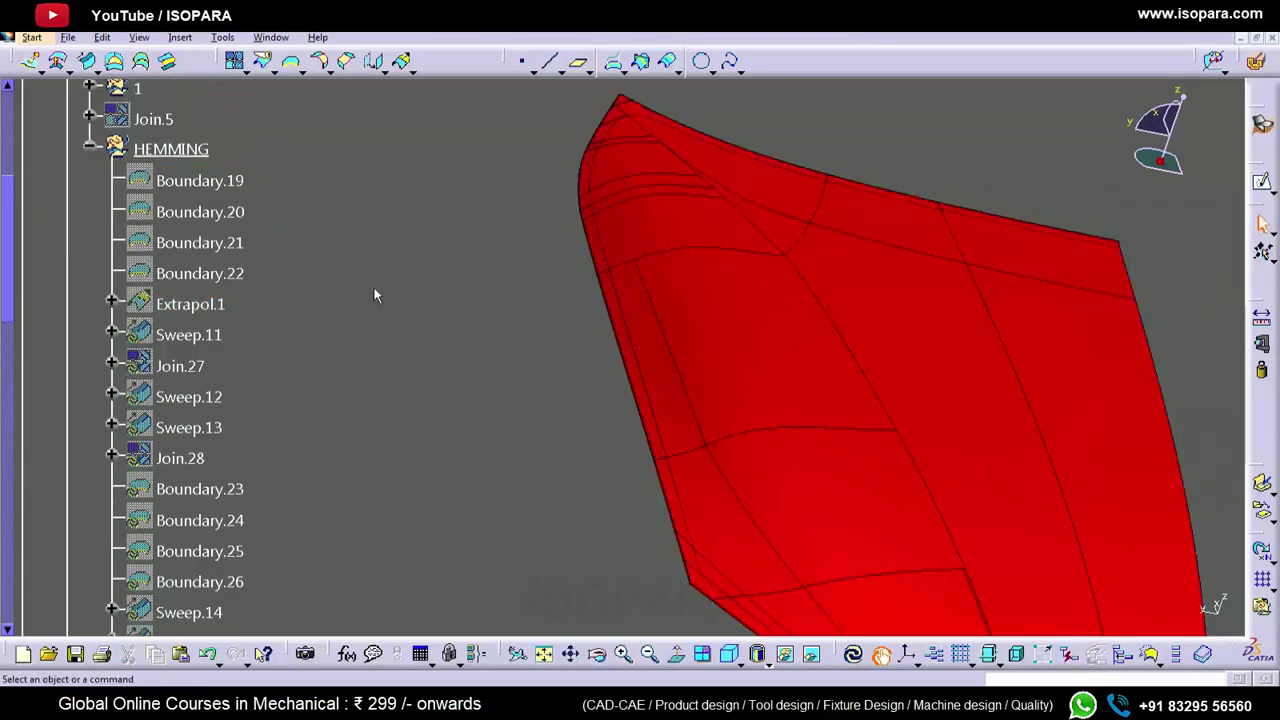
{"action": "scroll", "coordinate": [389, 281], "scroll_direction": "down", "scroll_amount": 8}
{"action": "scroll", "coordinate": [378, 290], "scroll_direction": "down", "scroll_amount": 6}
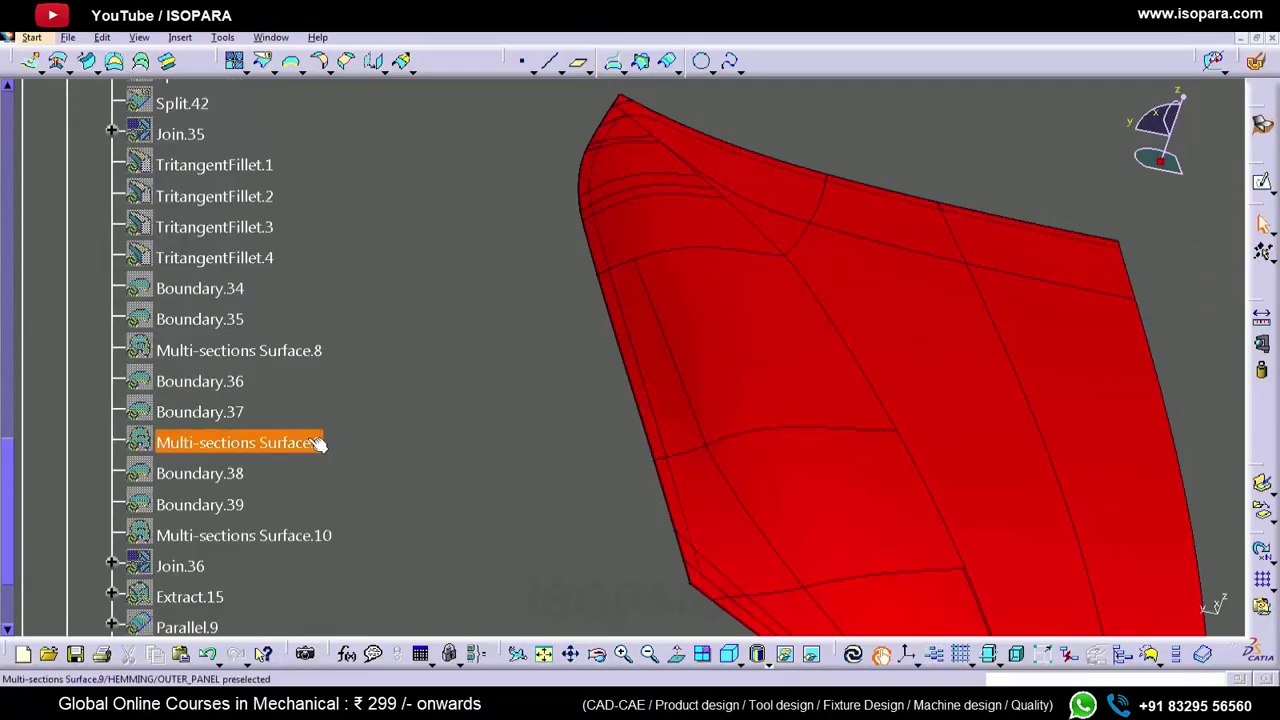
{"action": "left_click", "coordinate": [196, 387]}
{"action": "key", "text": "ctrl+h"}
{"action": "scroll", "coordinate": [345, 408], "scroll_direction": "up", "scroll_amount": 7}
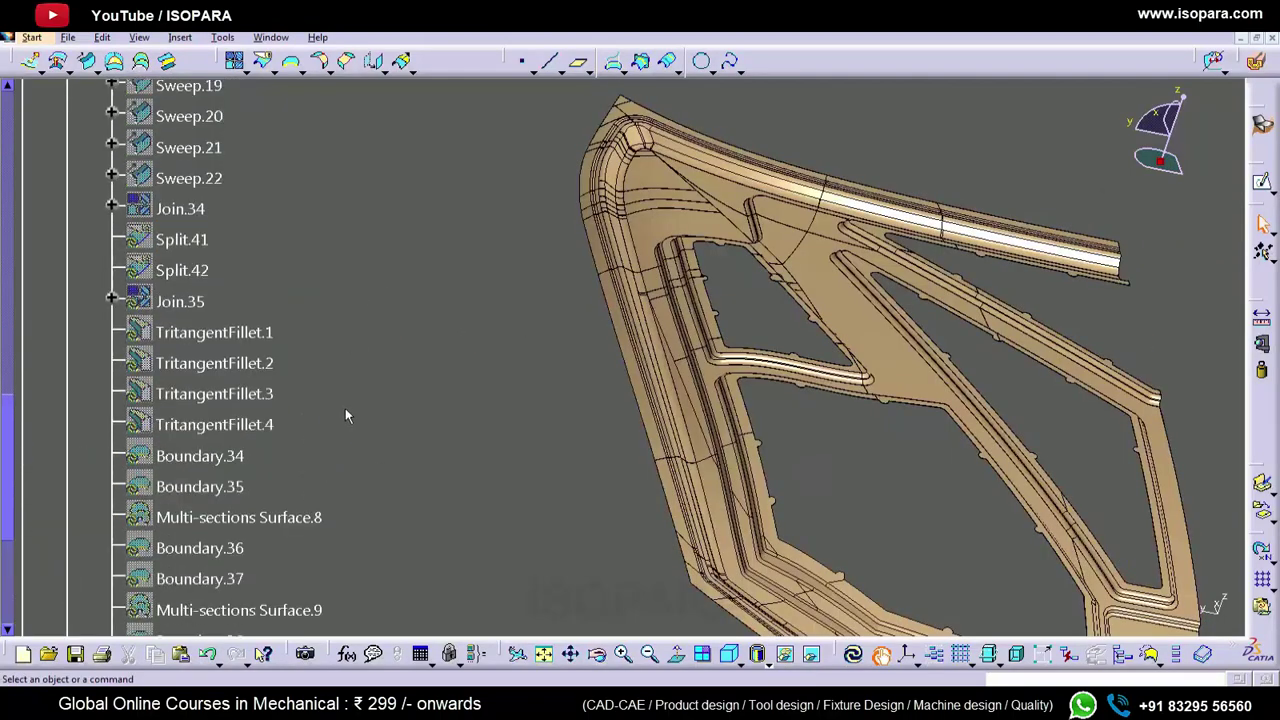
{"action": "scroll", "coordinate": [343, 406], "scroll_direction": "down", "scroll_amount": 7}
- Increase Length 1 of the Sweep.11 swept surface beyond 2.5 mm
{"action": "scroll", "coordinate": [264, 456], "scroll_direction": "up", "scroll_amount": 13}
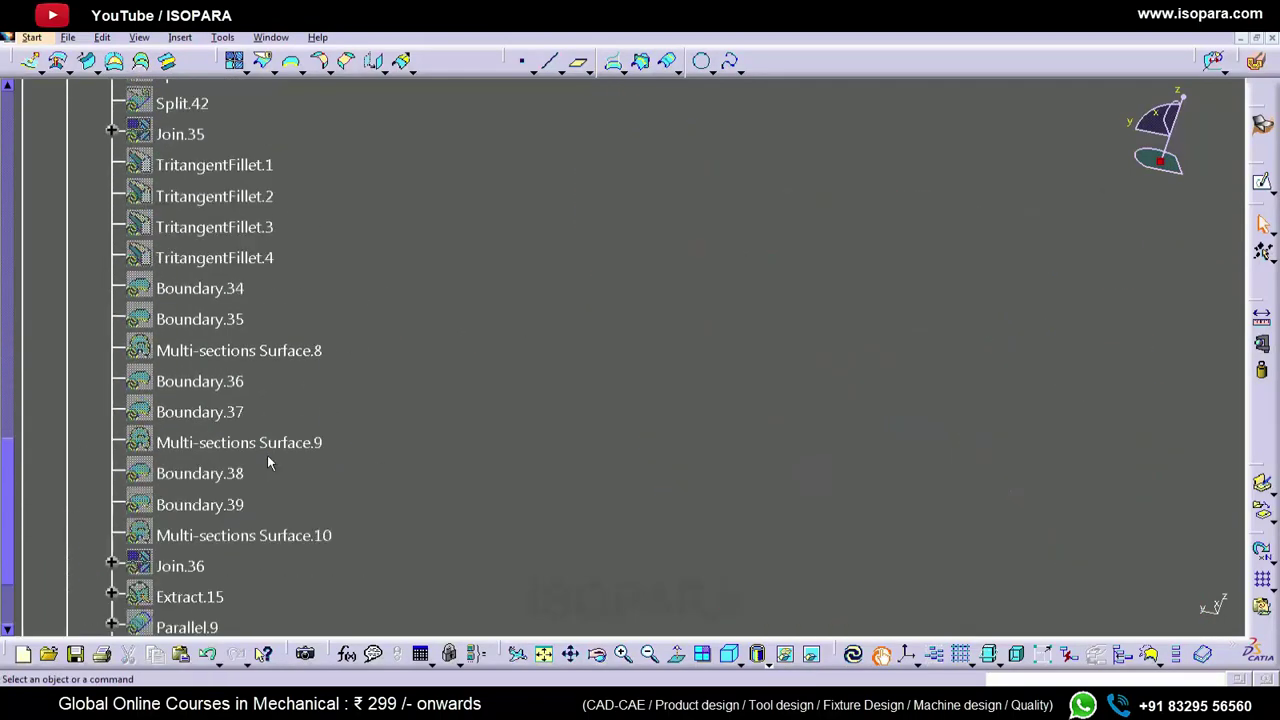
{"action": "scroll", "coordinate": [311, 311], "scroll_direction": "up", "scroll_amount": 1}
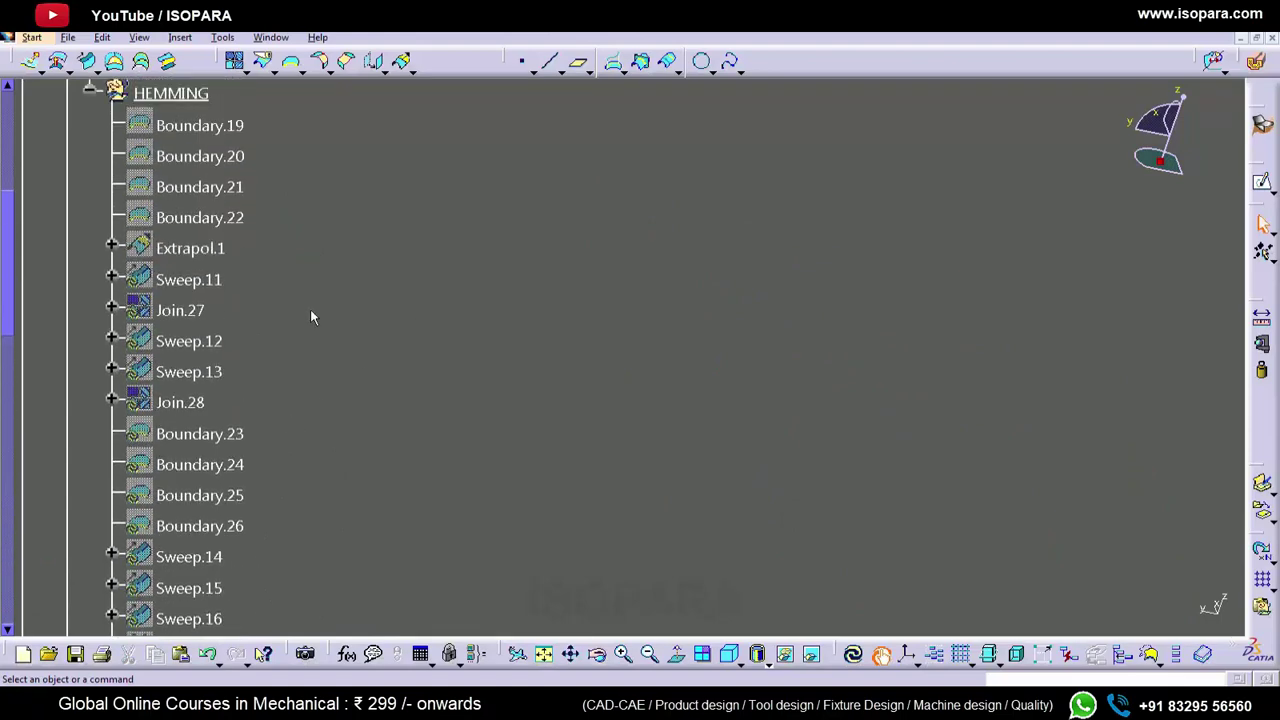
{"action": "right_click", "coordinate": [182, 276]}
{"action": "key", "text": "Escape"}
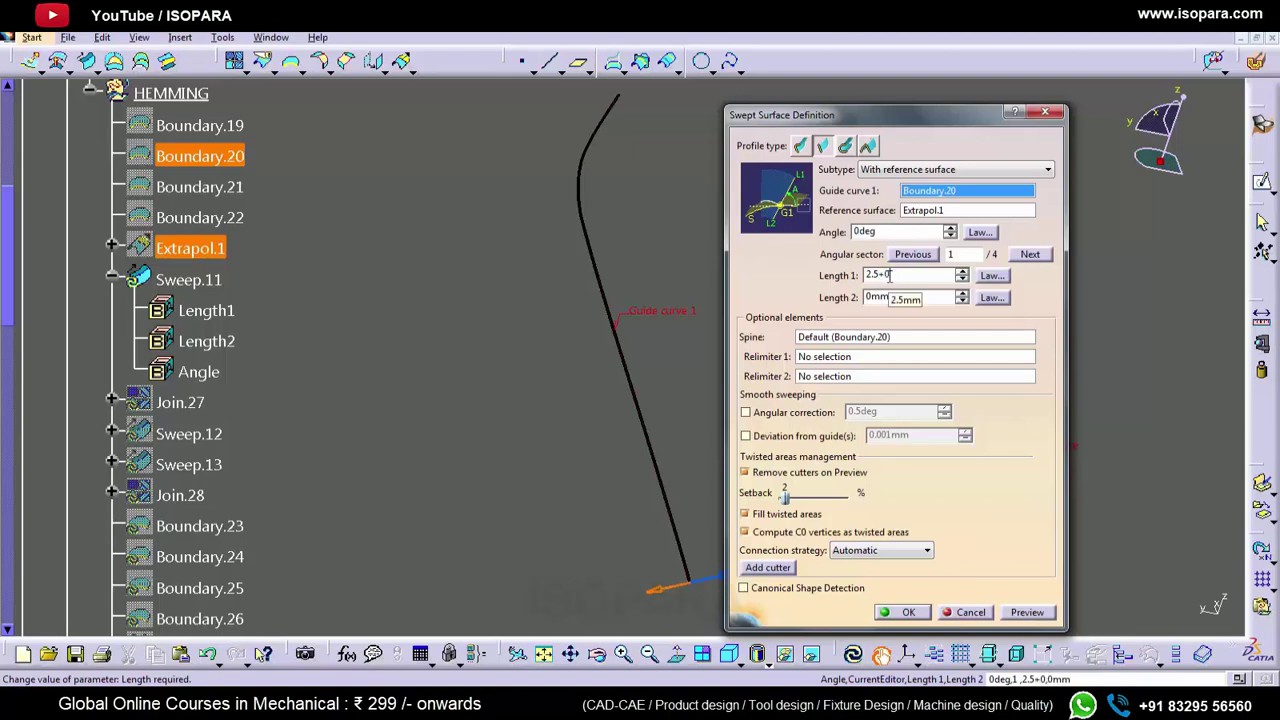
{"action": "key", "text": "Return"}
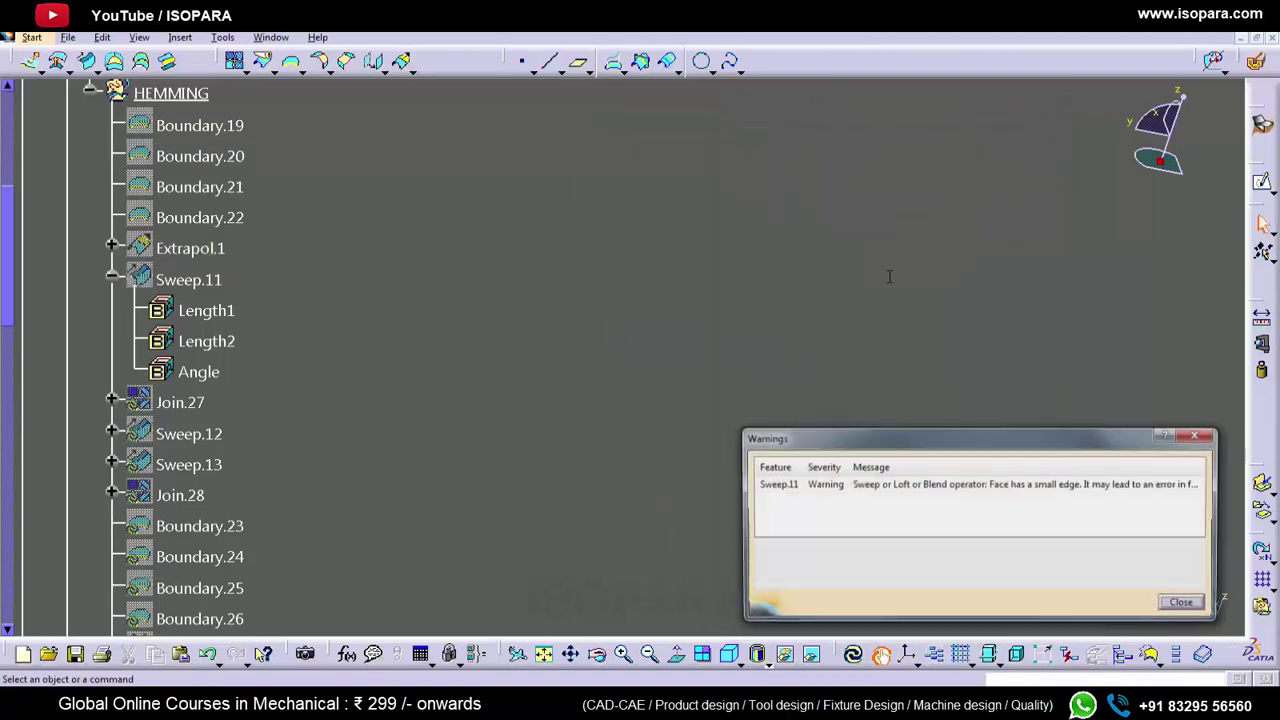
{"action": "left_click", "coordinate": [1199, 436]}
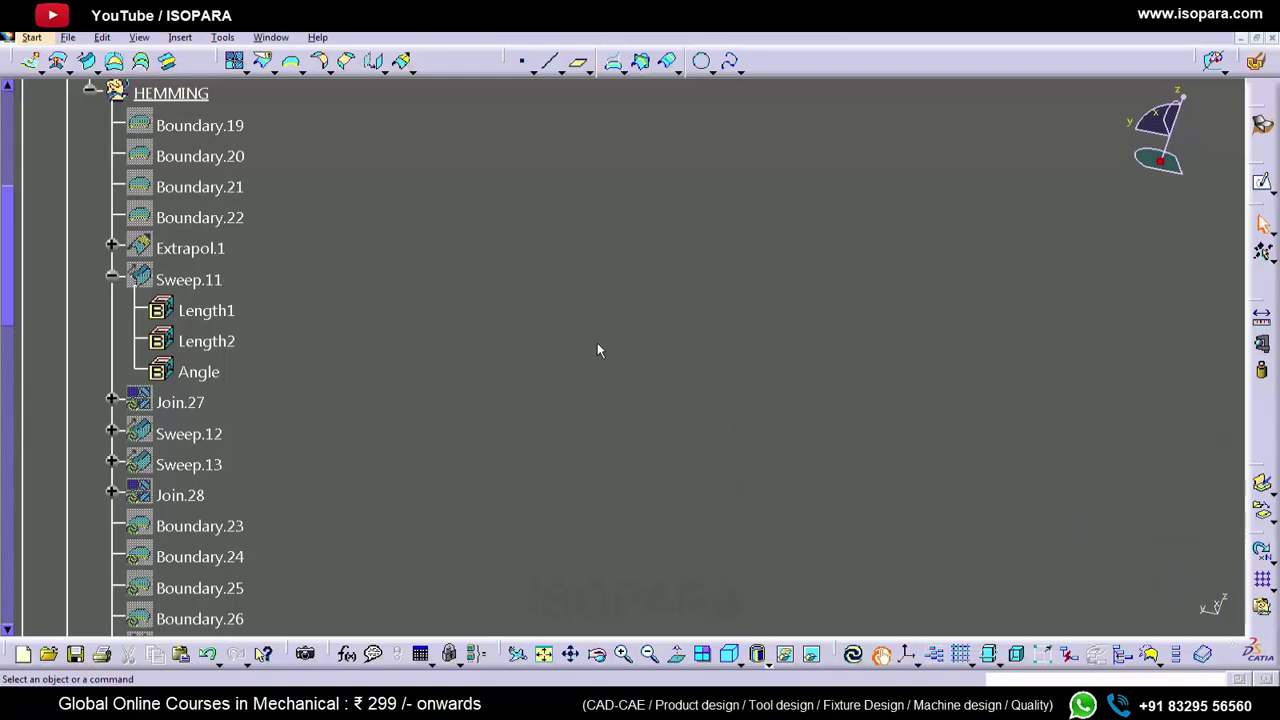
- Run a local update on Join.27 and collapse Sweep.11 in the tree
{"action": "double_click", "coordinate": [185, 402]}
{"action": "key", "text": "Escape"}
{"action": "right_click", "coordinate": [191, 403]}
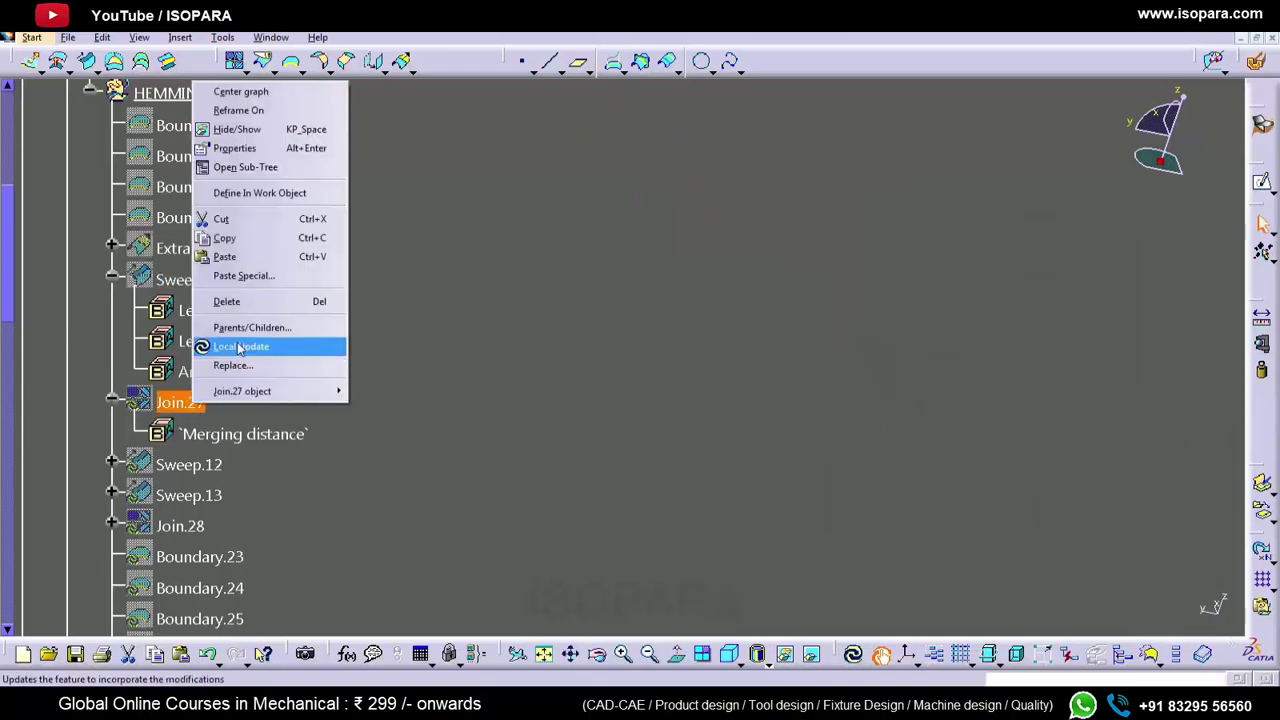
{"action": "left_click", "coordinate": [240, 347]}
{"action": "left_click", "coordinate": [114, 280]}
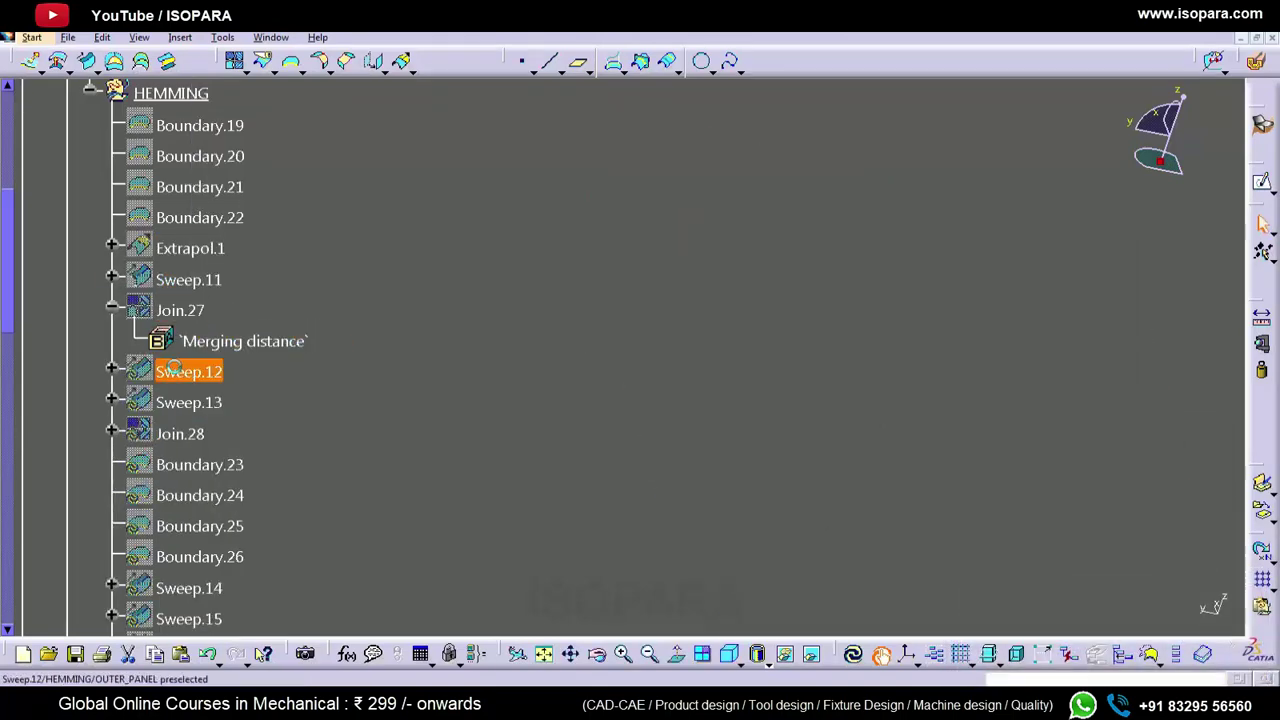
- Set Length 1 of both the Sweep.12 and Sweep.13 swept surfaces to 3.2 mm
{"action": "double_click", "coordinate": [189, 371]}
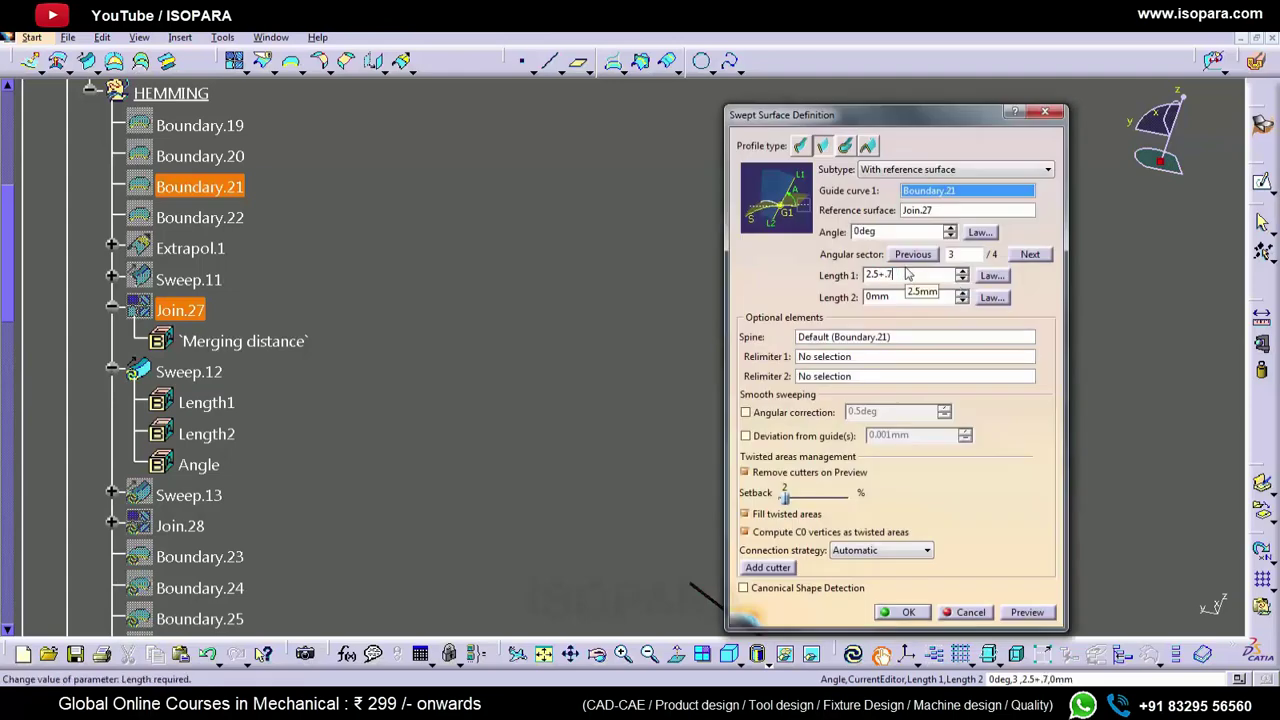
{"action": "key", "text": "Return"}
{"action": "left_click", "coordinate": [112, 371]}
{"action": "left_click", "coordinate": [188, 377]}
{"action": "double_click", "coordinate": [191, 401]}
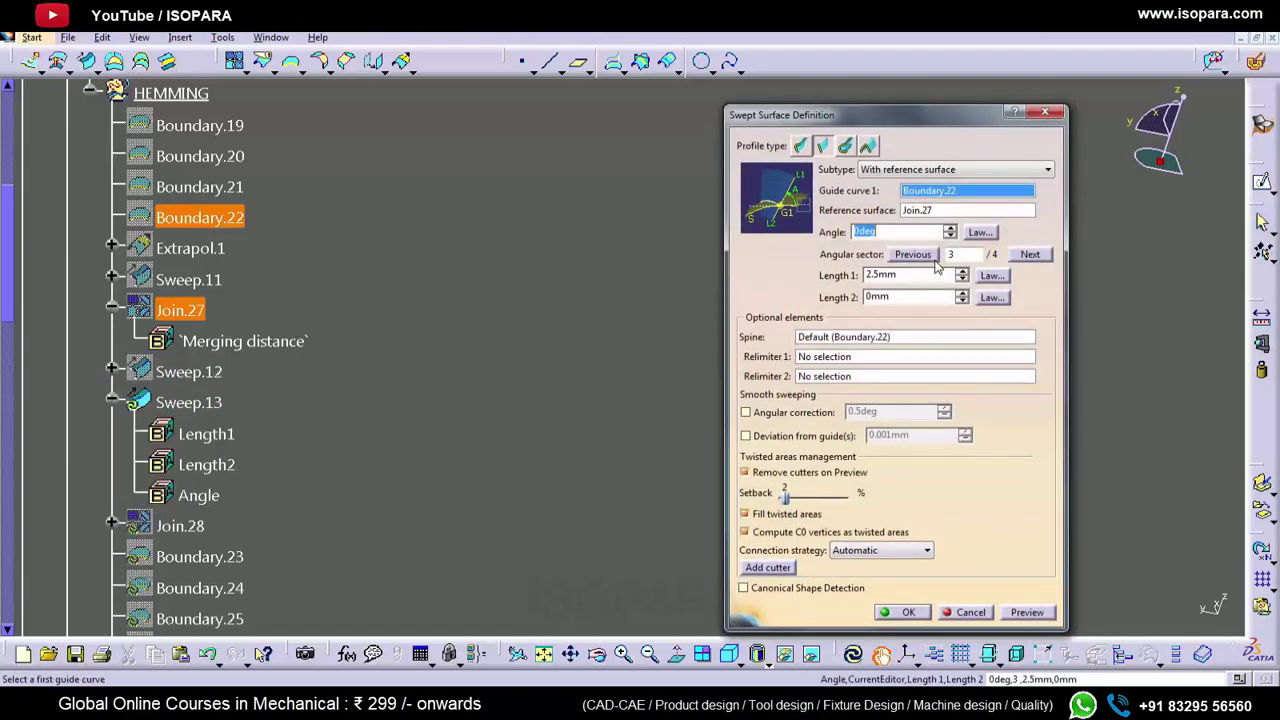
{"action": "key", "text": "Escape"}
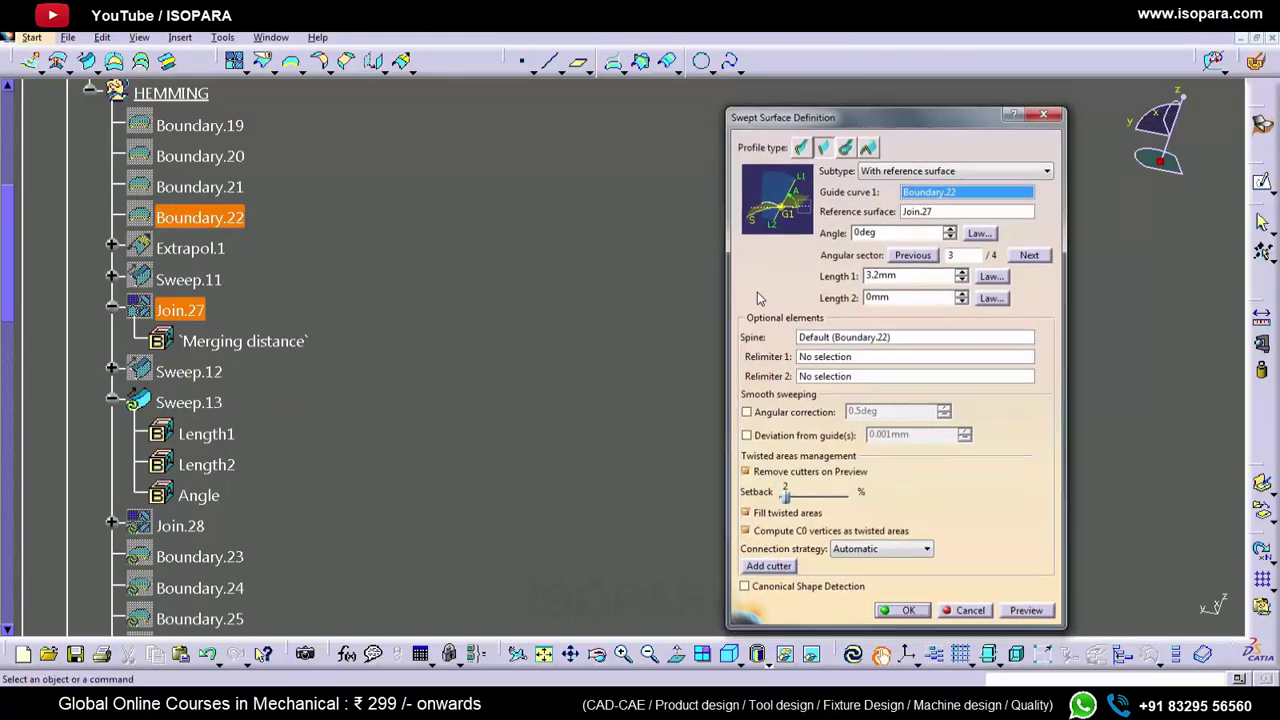
{"action": "left_click", "coordinate": [112, 402]}
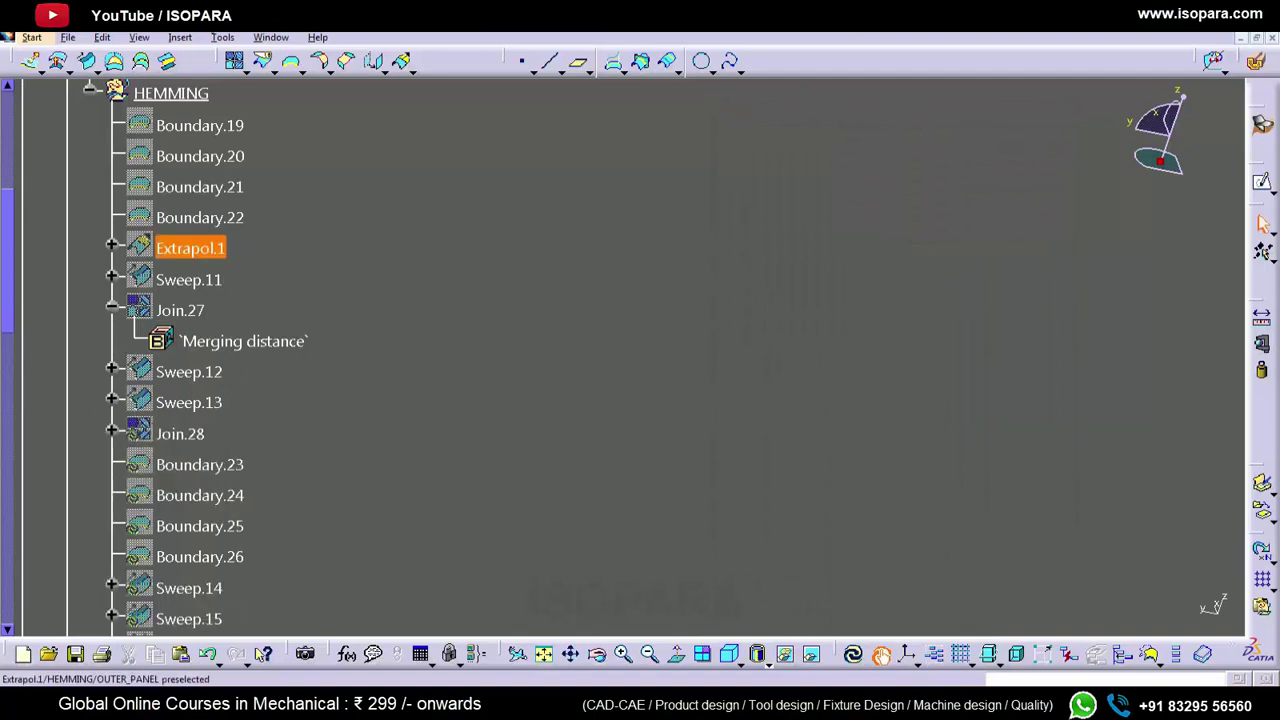
- Update the whole HEMMING set locally and show Split.43 and the INNER_PANEL body
{"action": "right_click", "coordinate": [170, 93]}
{"action": "left_click", "coordinate": [230, 347]}
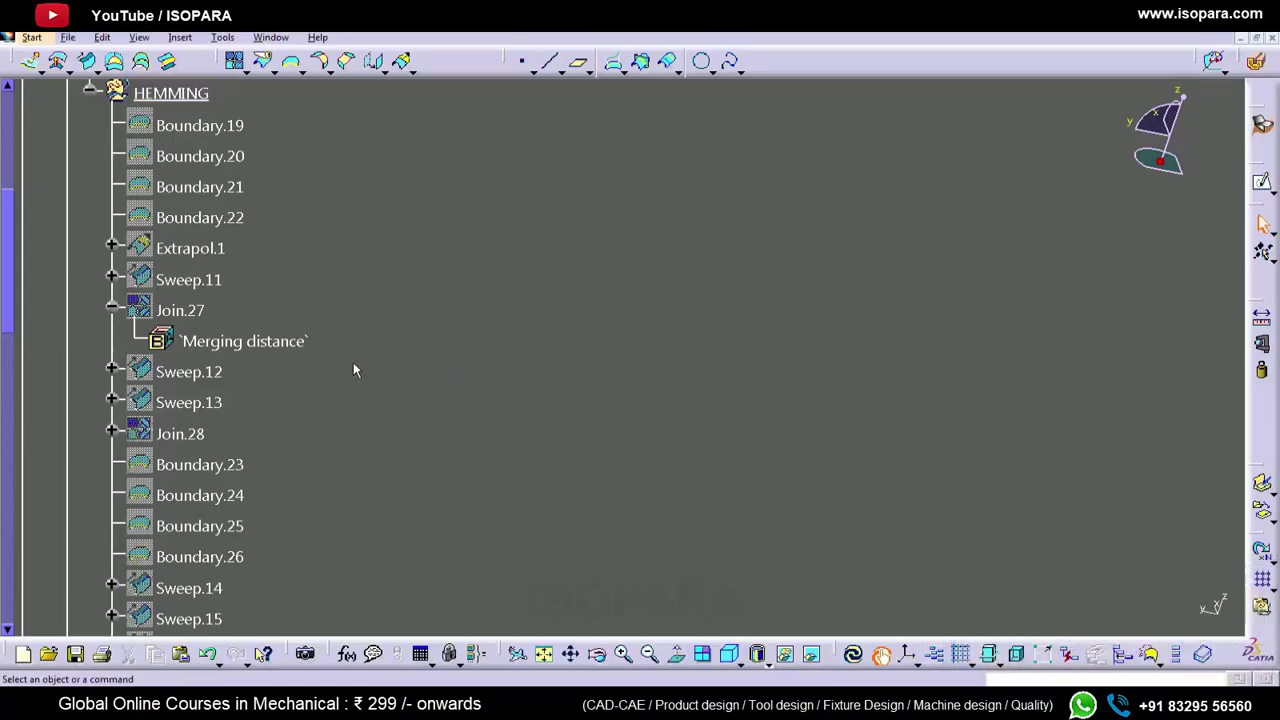
{"action": "scroll", "coordinate": [351, 364], "scroll_direction": "down", "scroll_amount": 10}
{"action": "scroll", "coordinate": [351, 364], "scroll_direction": "down", "scroll_amount": 5}
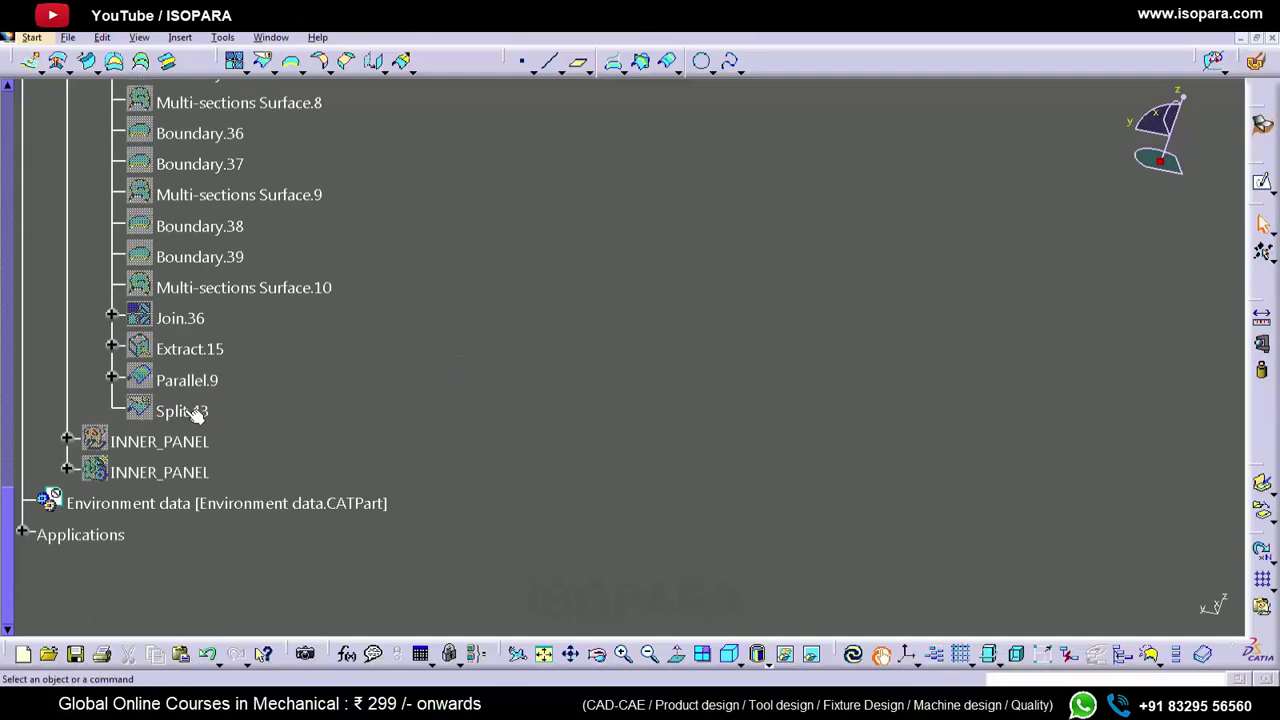
{"action": "left_click", "coordinate": [198, 412]}
{"action": "key", "text": "space"}
{"action": "middle_click", "coordinate": [665, 472]}
{"action": "left_click", "coordinate": [200, 474]}
{"action": "key", "text": "space"}
- Clip the view with a 3D section across the hemmed edge just above the hood's lower corner
{"action": "middle_click_drag", "start_coordinate": [670, 440], "coordinate": [850, 120]}
{"action": "left_click", "coordinate": [1261, 66]}
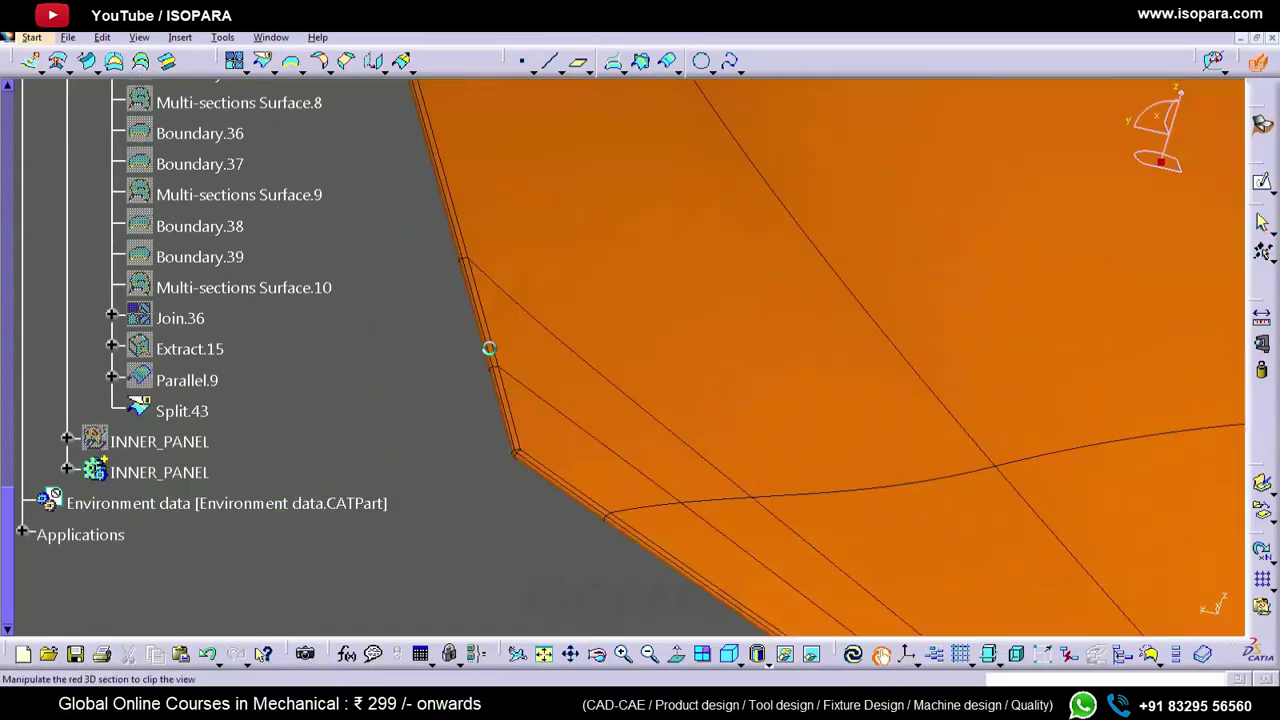
{"action": "left_click", "coordinate": [488, 346]}
{"action": "middle_click", "coordinate": [488, 348]}
{"action": "middle_click_drag", "start_coordinate": [690, 490], "coordinate": [697, 443]}
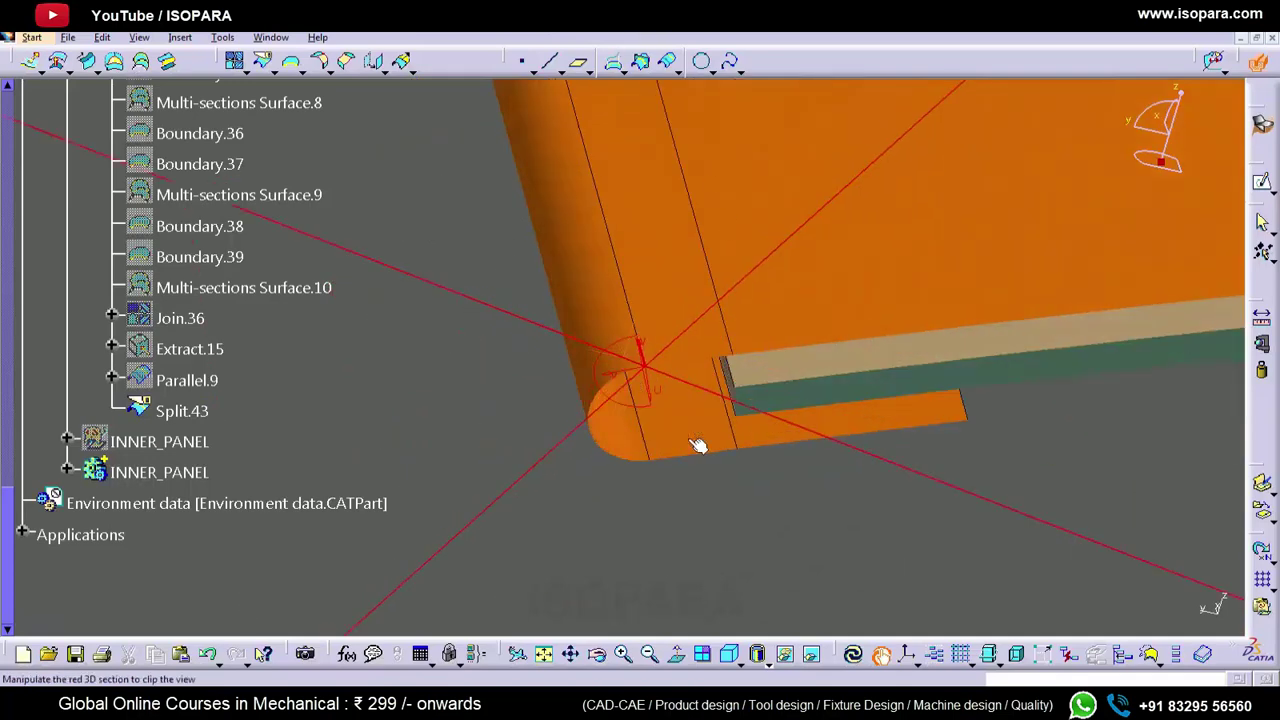
- Measure the minimum distance between the hem's fold surface and the inner panel's thick surface
{"action": "left_click", "coordinate": [1262, 318]}
{"action": "middle_click_drag", "start_coordinate": [734, 388], "coordinate": [715, 335]}
{"action": "middle_click_drag", "start_coordinate": [598, 406], "coordinate": [640, 395]}
{"action": "left_click", "coordinate": [668, 422]}
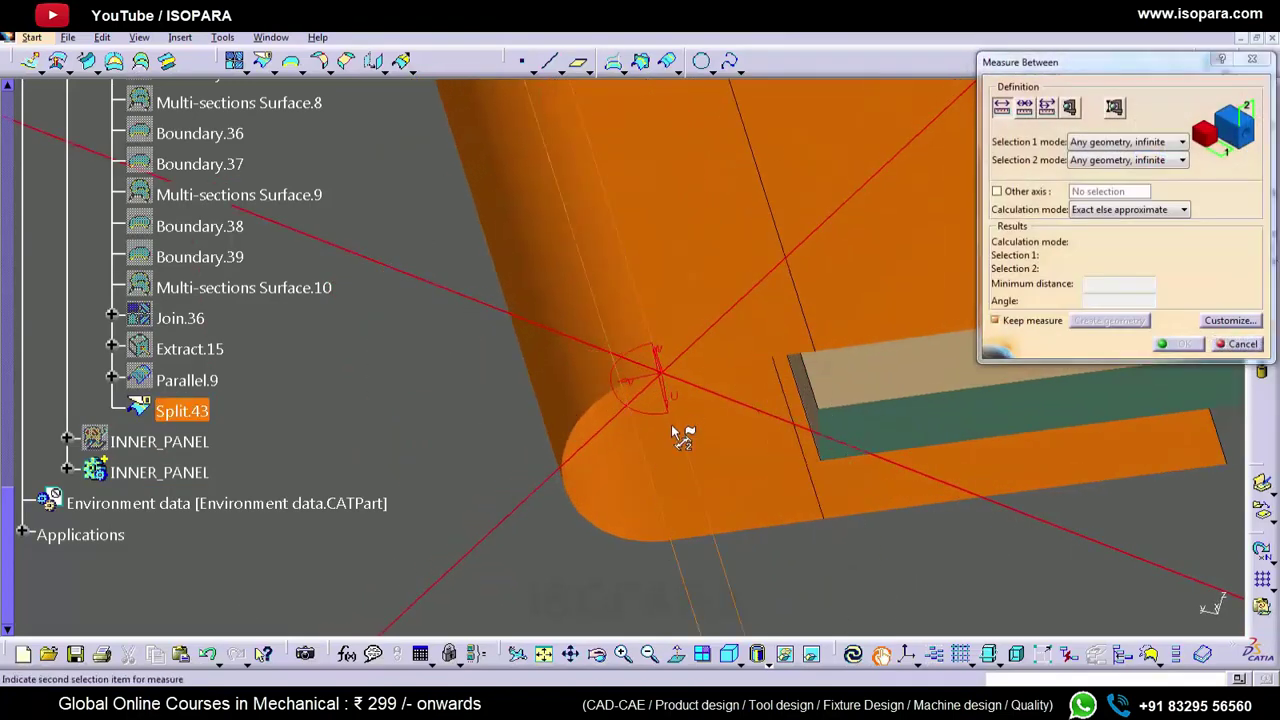
{"action": "left_click", "coordinate": [814, 410]}
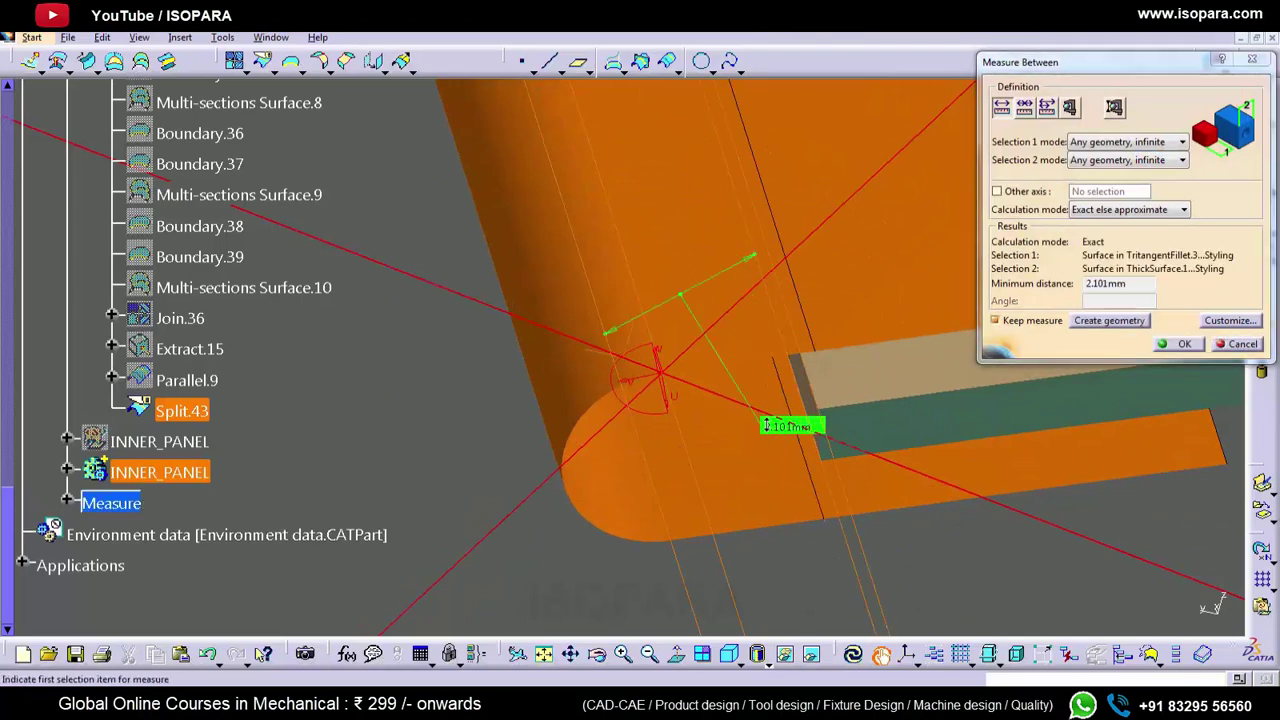
- Measure between the inner panel's thick surface and a point on the hem fold, using Picking point for selection 2
{"action": "middle_click_drag", "start_coordinate": [766, 423], "coordinate": [757, 490]}
{"action": "middle_click_drag", "start_coordinate": [629, 398], "coordinate": [668, 240]}
{"action": "left_click", "coordinate": [1104, 160]}
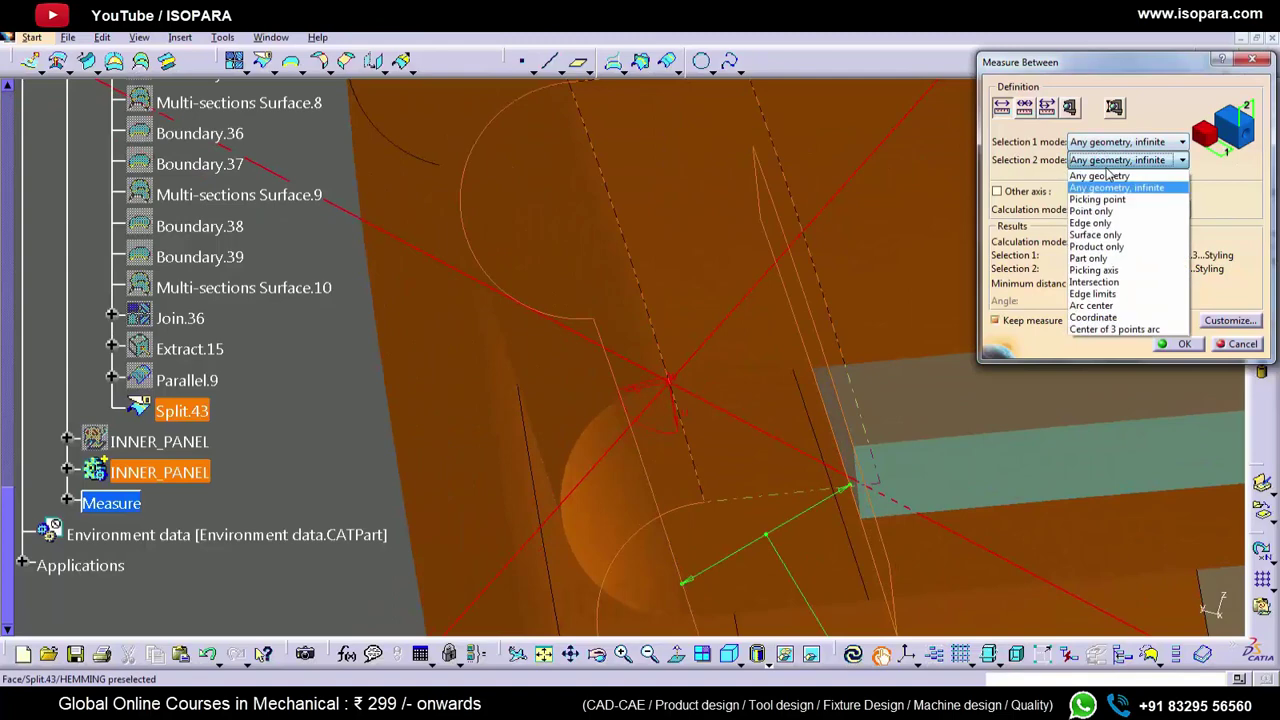
{"action": "left_click", "coordinate": [1100, 196]}
{"action": "left_click", "coordinate": [839, 434]}
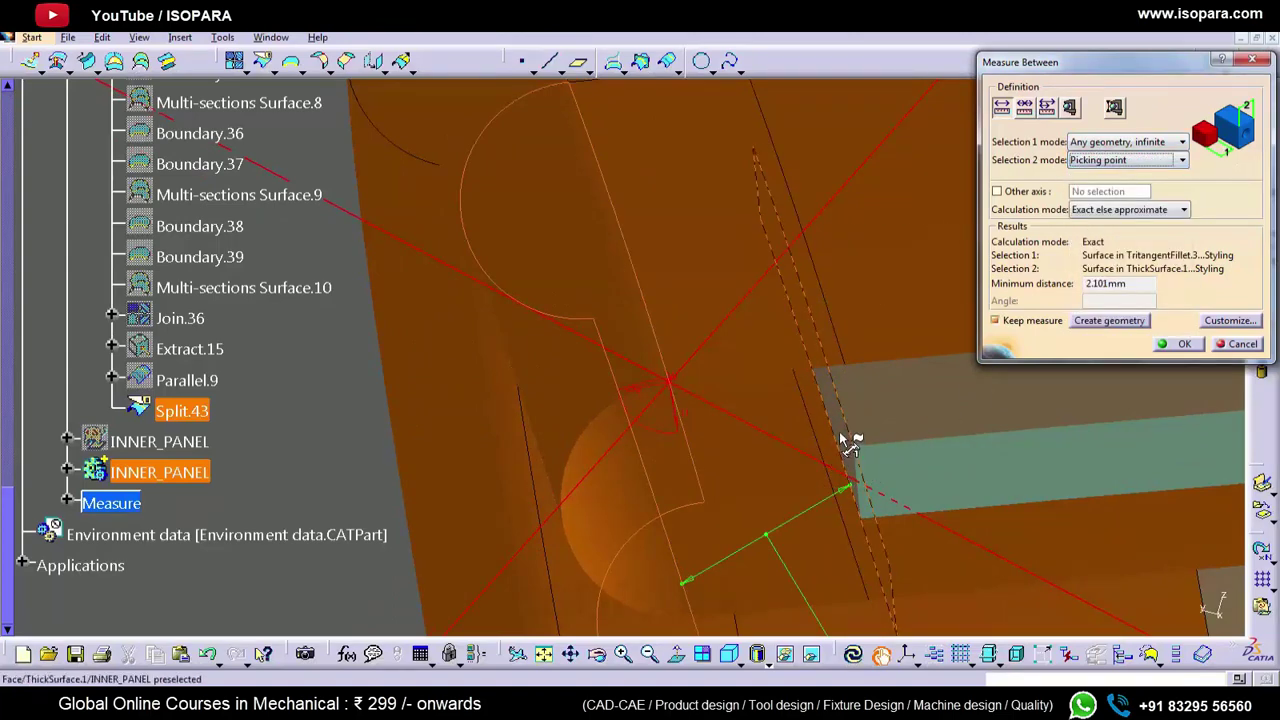
{"action": "left_click", "coordinate": [562, 508]}
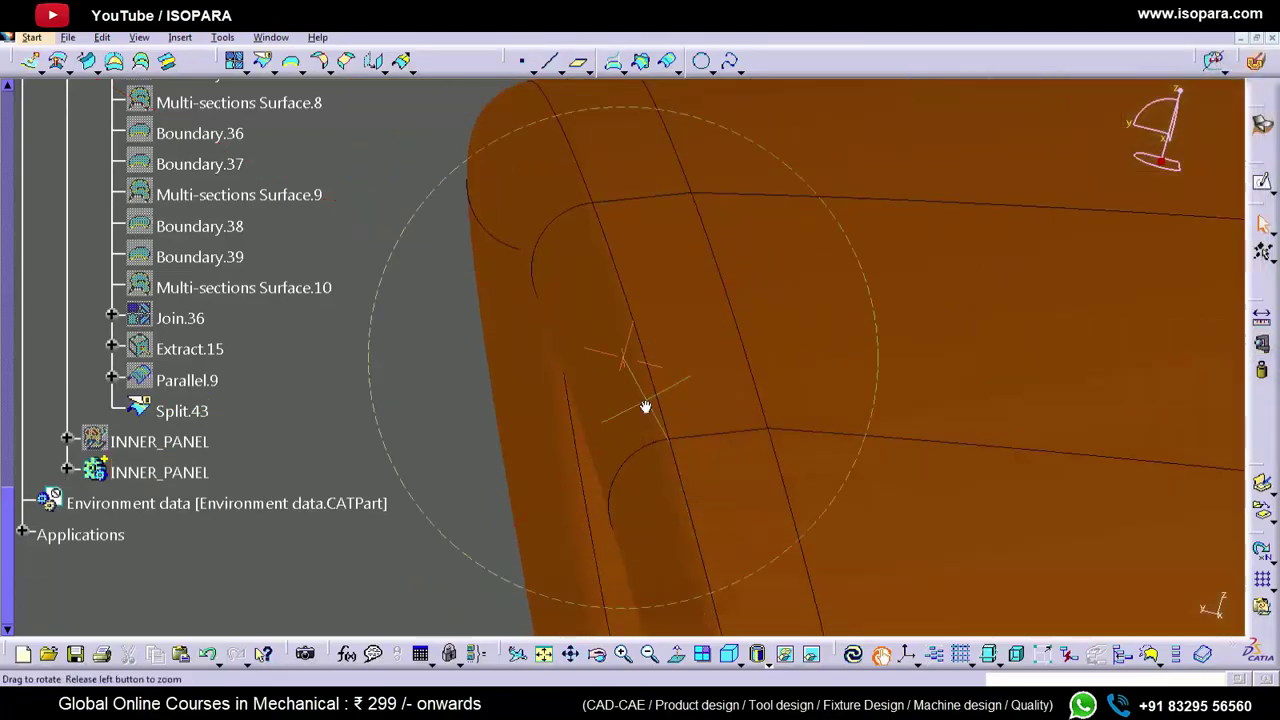
- Examine the hemmed edge and the pointed lower corner of the hood from the inner-panel side
{"action": "middle_click_drag", "start_coordinate": [645, 406], "coordinate": [697, 517]}
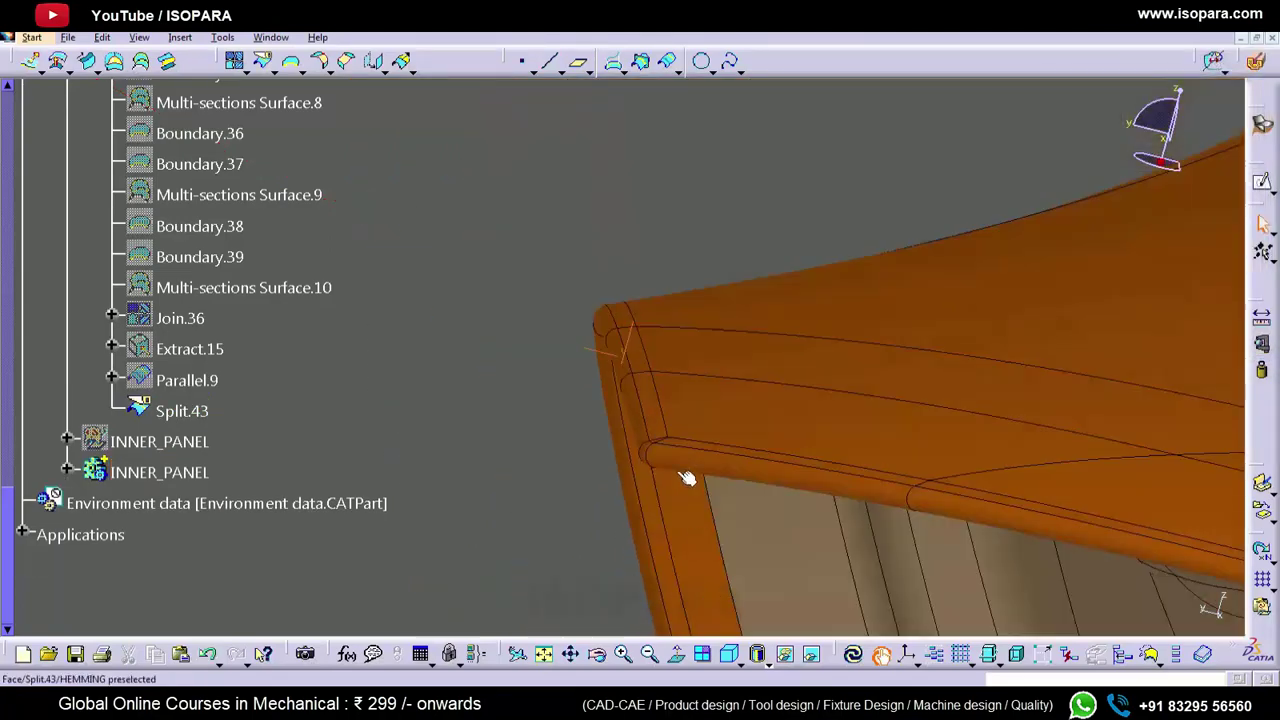
{"action": "middle_click_drag", "start_coordinate": [657, 434], "coordinate": [683, 127]}
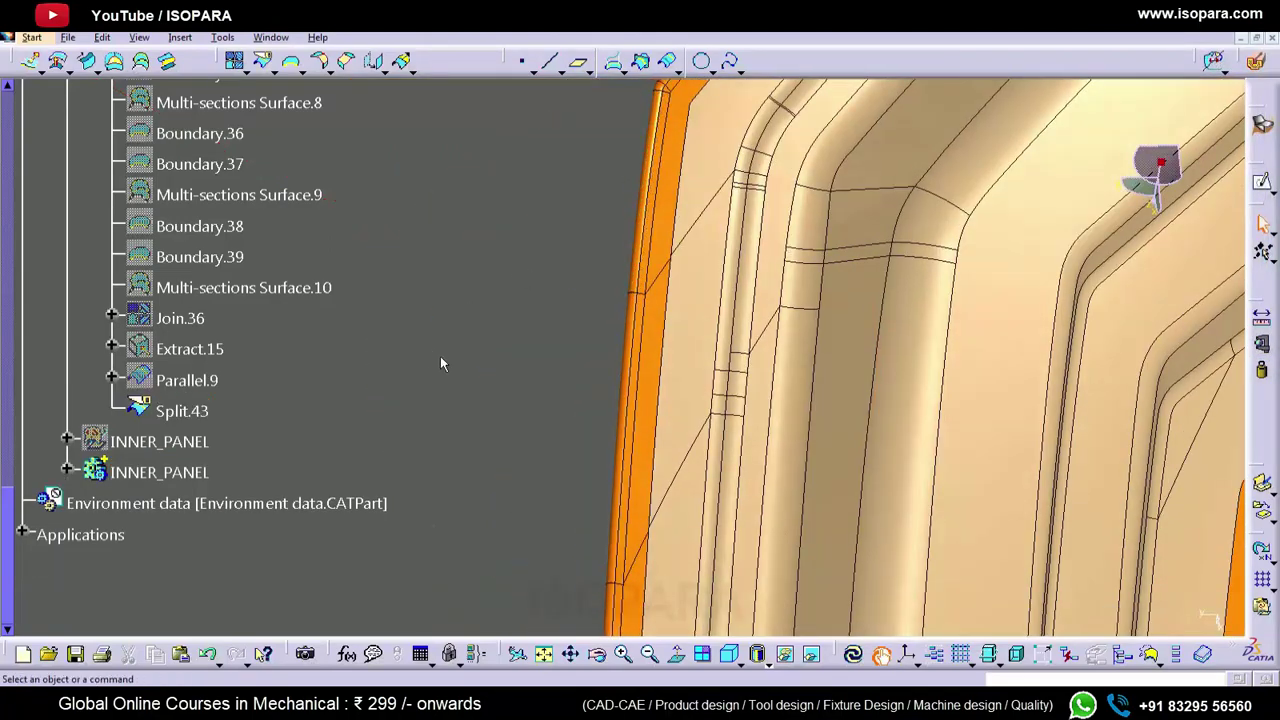
{"action": "scroll", "coordinate": [440, 356], "scroll_direction": "up", "scroll_amount": 3}
{"action": "middle_click_drag", "start_coordinate": [777, 214], "coordinate": [771, 386]}
{"action": "middle_click_drag", "start_coordinate": [861, 279], "coordinate": [907, 190]}
{"action": "middle_click", "coordinate": [635, 457]}
{"action": "middle_click_drag", "start_coordinate": [635, 457], "coordinate": [712, 250]}
{"action": "middle_click_drag", "start_coordinate": [716, 298], "coordinate": [652, 561]}
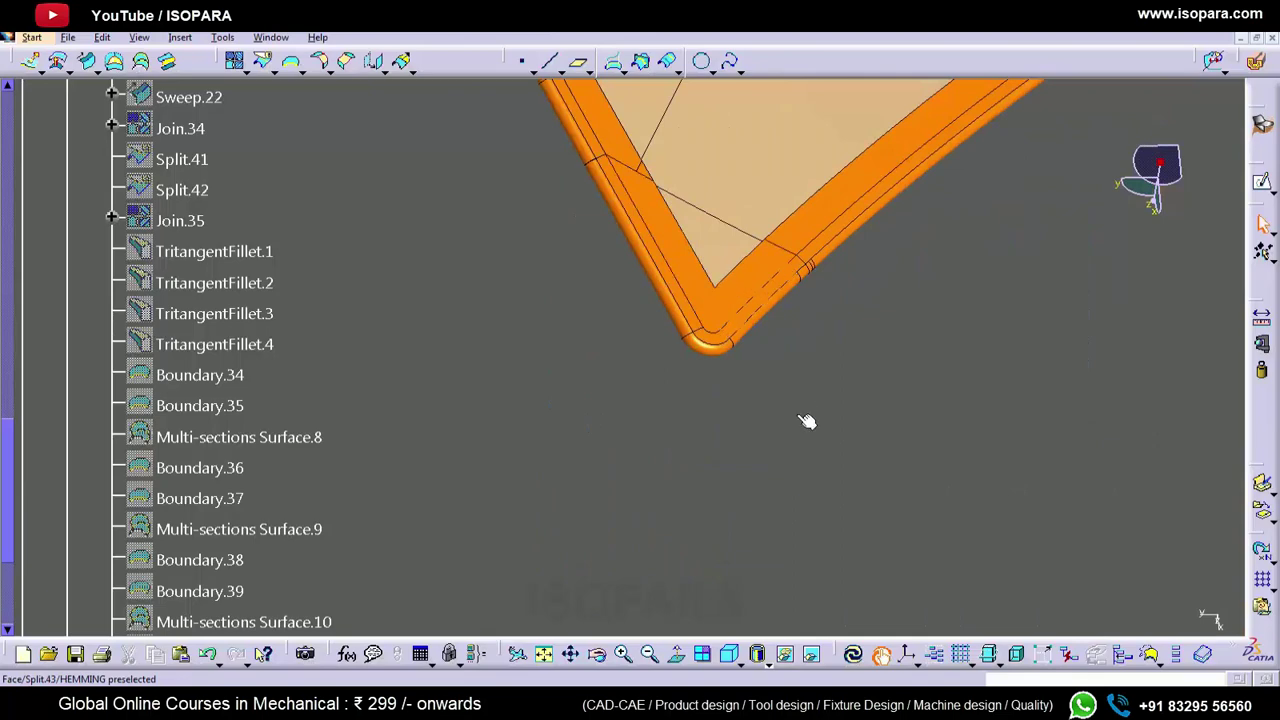
{"action": "middle_click", "coordinate": [712, 305]}
{"action": "middle_click_drag", "start_coordinate": [444, 359], "coordinate": [900, 170]}
{"action": "middle_click_drag", "start_coordinate": [535, 622], "coordinate": [631, 263]}
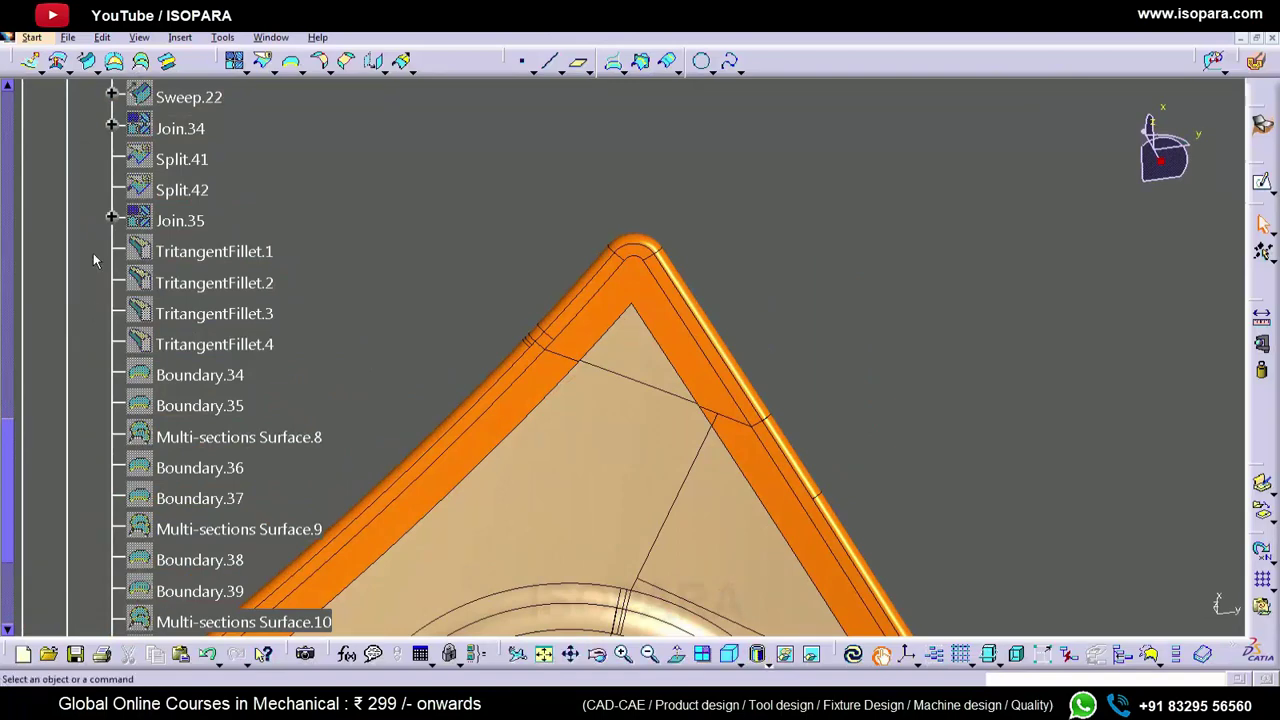
- Sketch temporary red annotation lines from the hem corner's inner arc towards the two inner flange edges
{"action": "left_click", "coordinate": [18, 702]}
{"action": "left_click", "coordinate": [62, 275]}
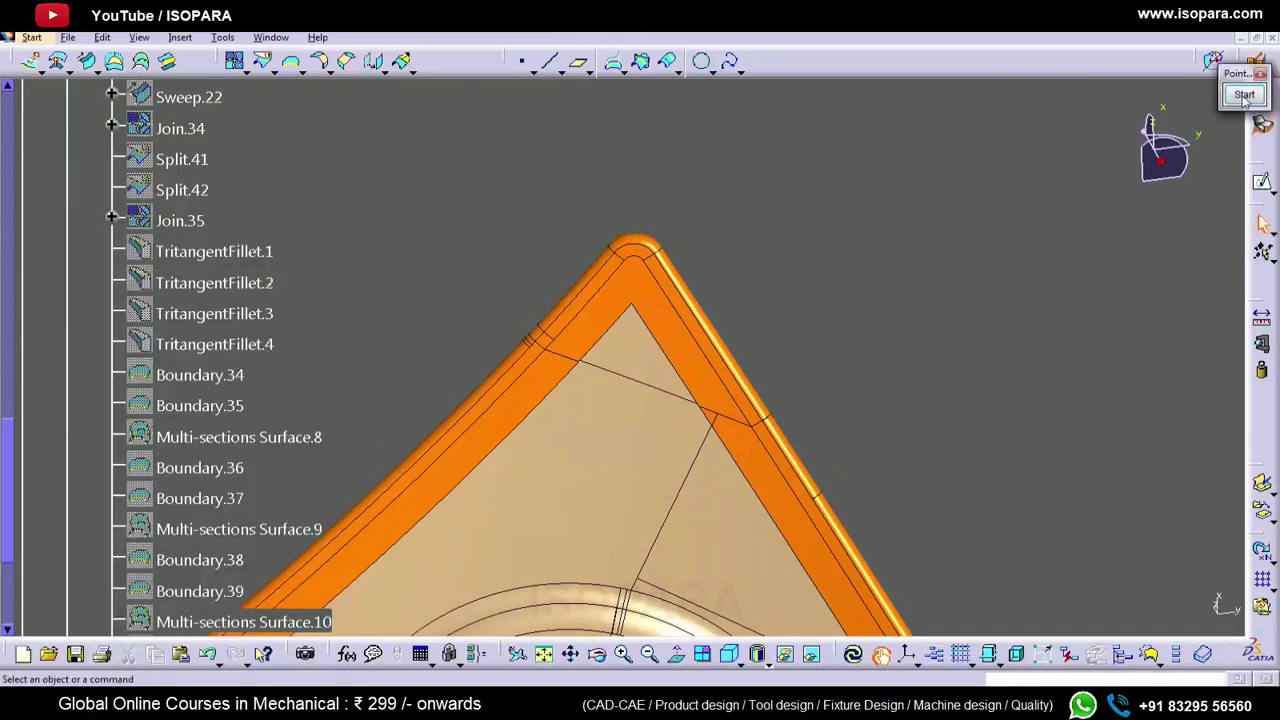
{"action": "left_click", "coordinate": [1241, 96]}
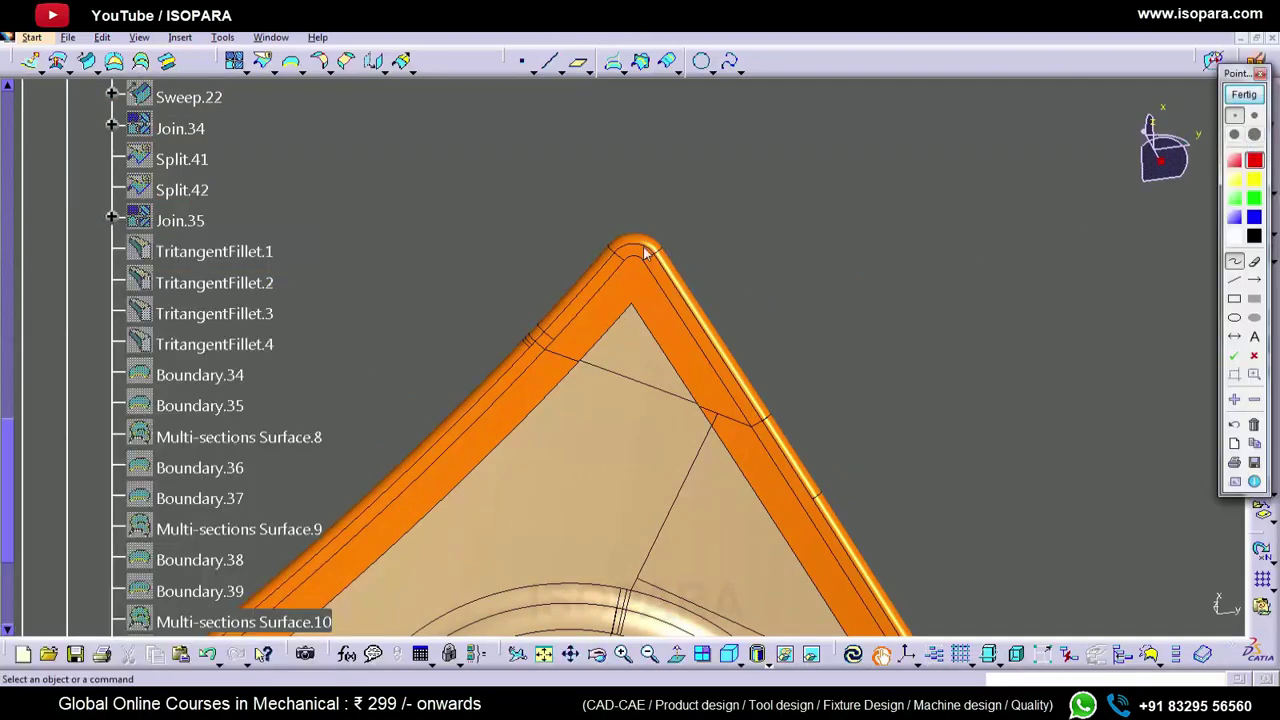
{"action": "left_click_drag", "start_coordinate": [623, 261], "coordinate": [566, 376]}
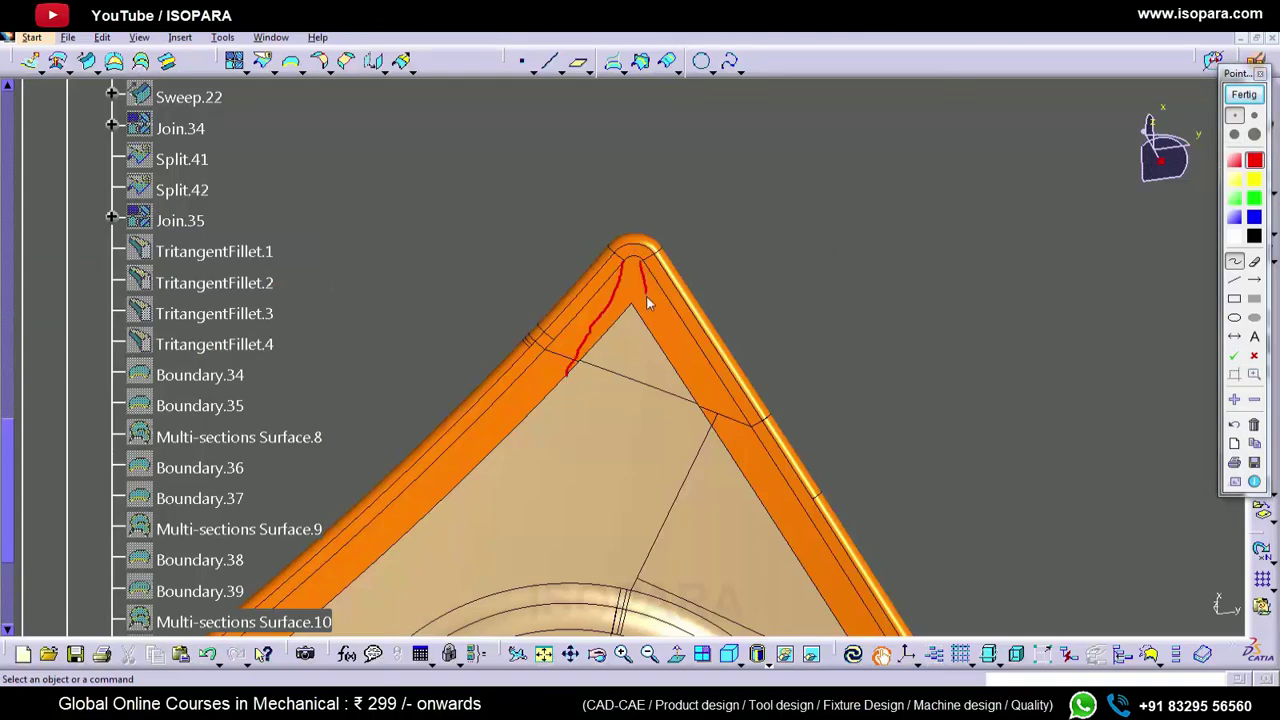
{"action": "left_click", "coordinate": [1246, 99]}
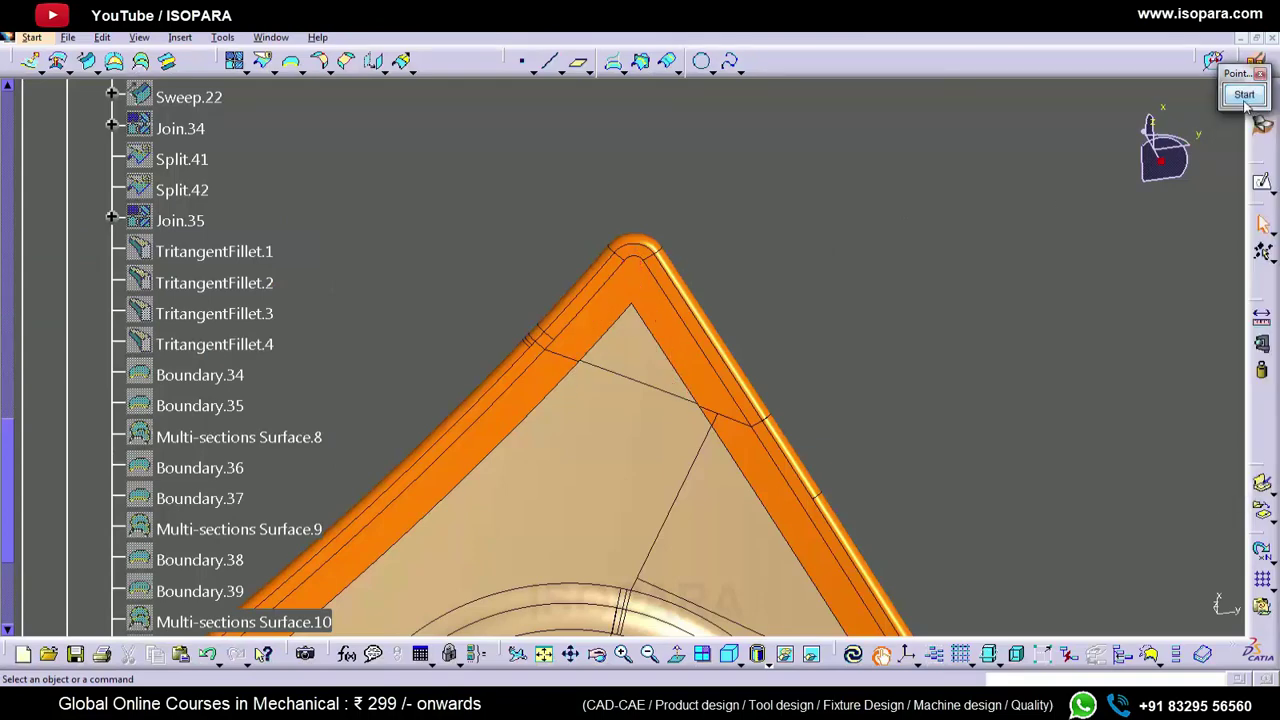
{"action": "scroll", "coordinate": [600, 322], "scroll_direction": "down", "scroll_amount": 3}
{"action": "middle_click_drag", "start_coordinate": [651, 308], "coordinate": [1022, 186]}
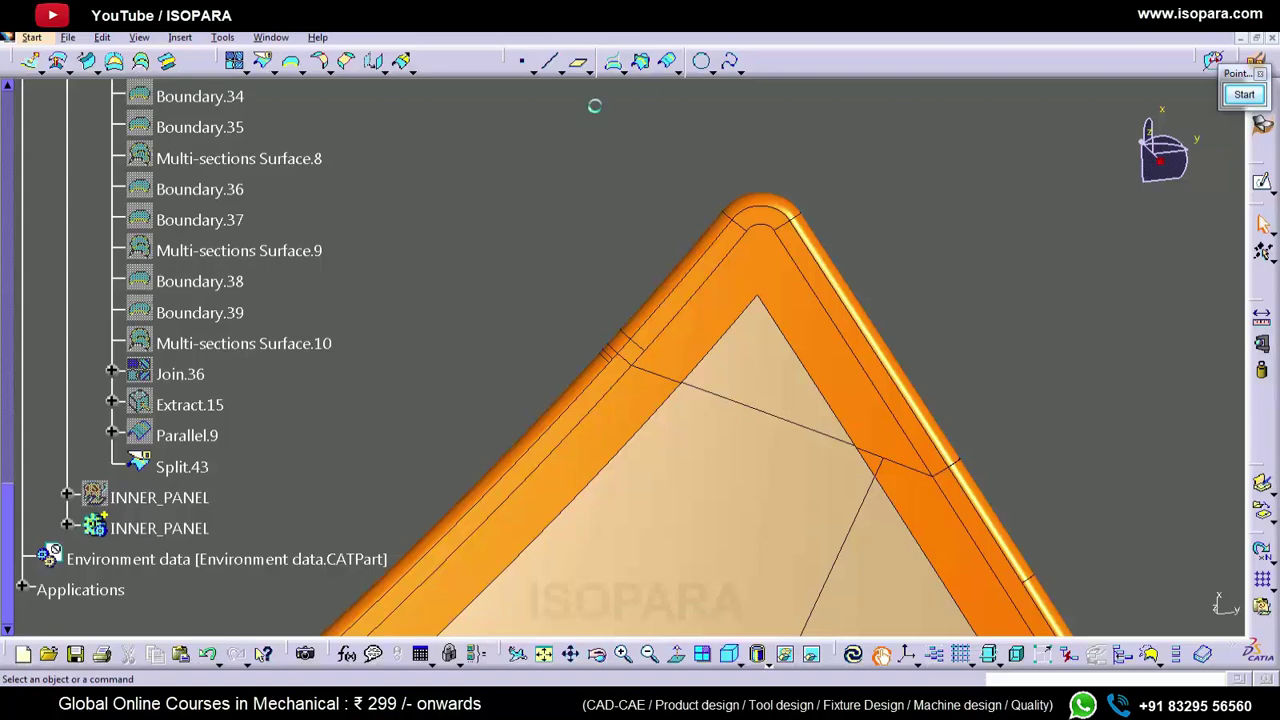
{"action": "left_click", "coordinate": [524, 63]}
{"action": "left_click", "coordinate": [664, 405]}
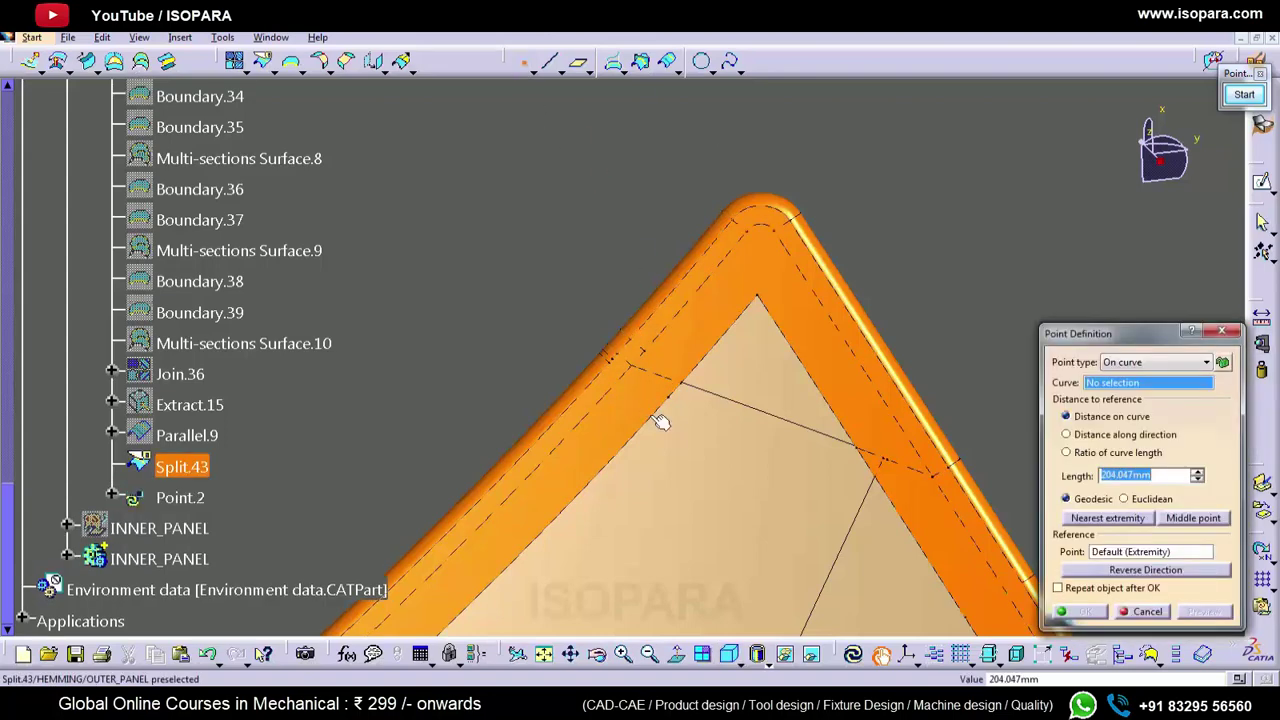
{"action": "key", "text": "Escape"}
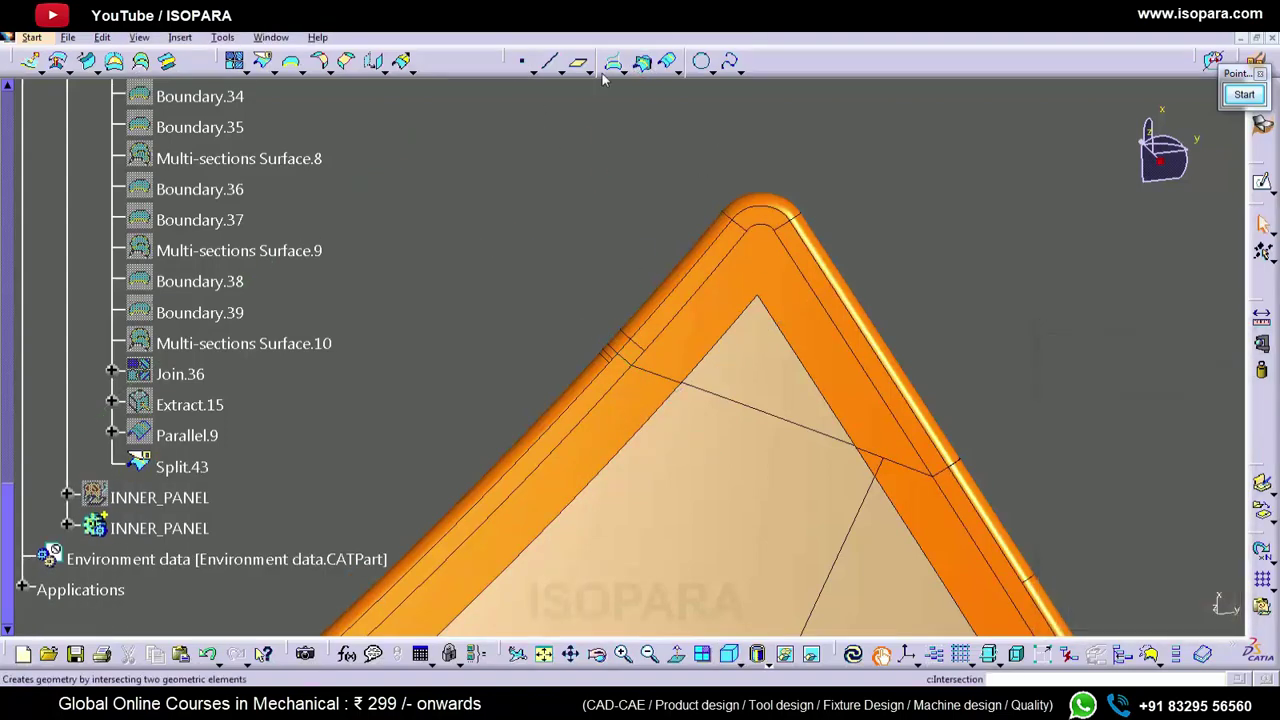
- Create an on-curve point at 25 mm along the first inner flange edge of Split.43 beside the corner
{"action": "left_click", "coordinate": [524, 63]}
{"action": "left_click", "coordinate": [713, 349]}
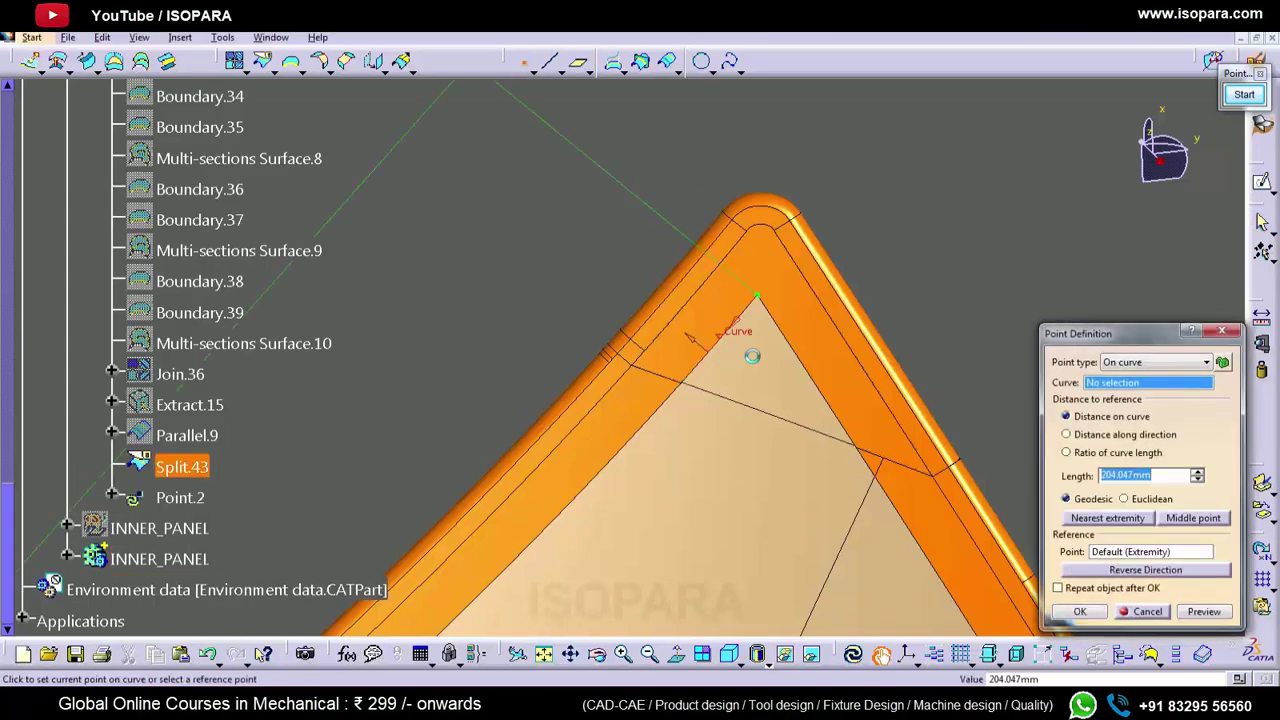
{"action": "type", "text": "25"}
{"action": "key", "text": "Return"}
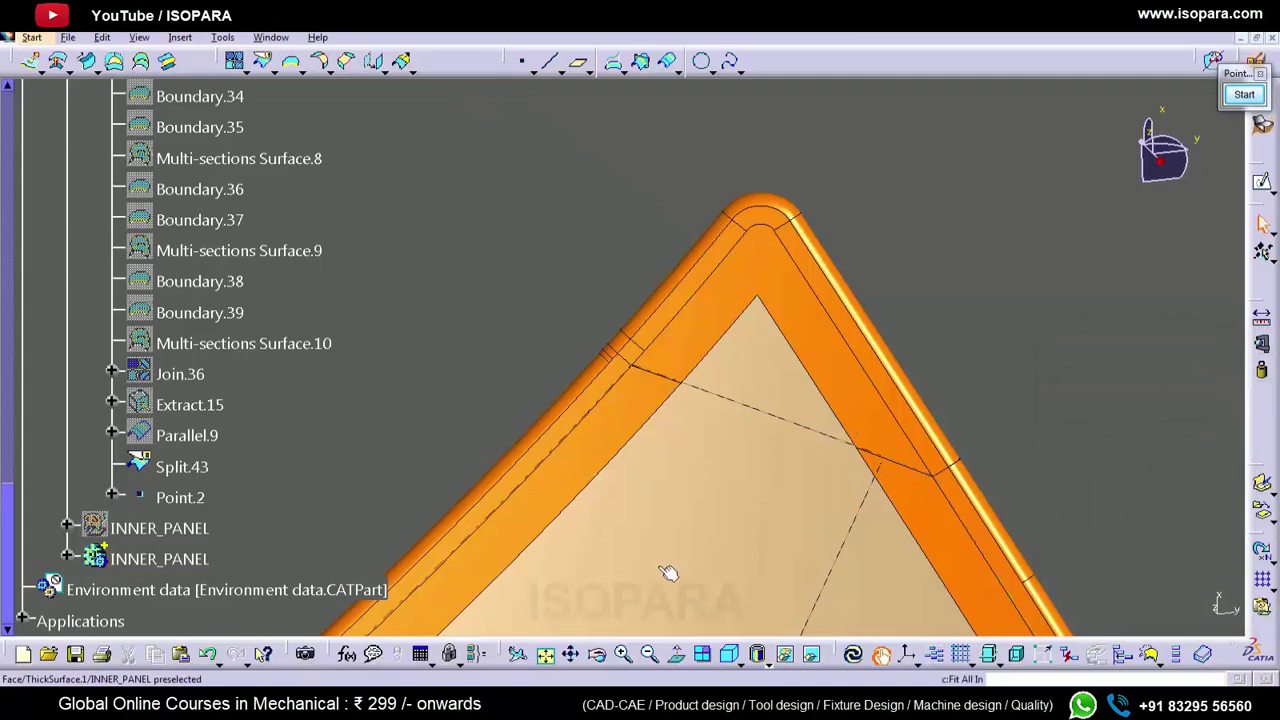
- Create an on-curve point 25 mm along Split.43's opposite inner flange edge, with the direction reversed to start from the corner
{"action": "left_click", "coordinate": [524, 63]}
{"action": "left_click", "coordinate": [815, 380]}
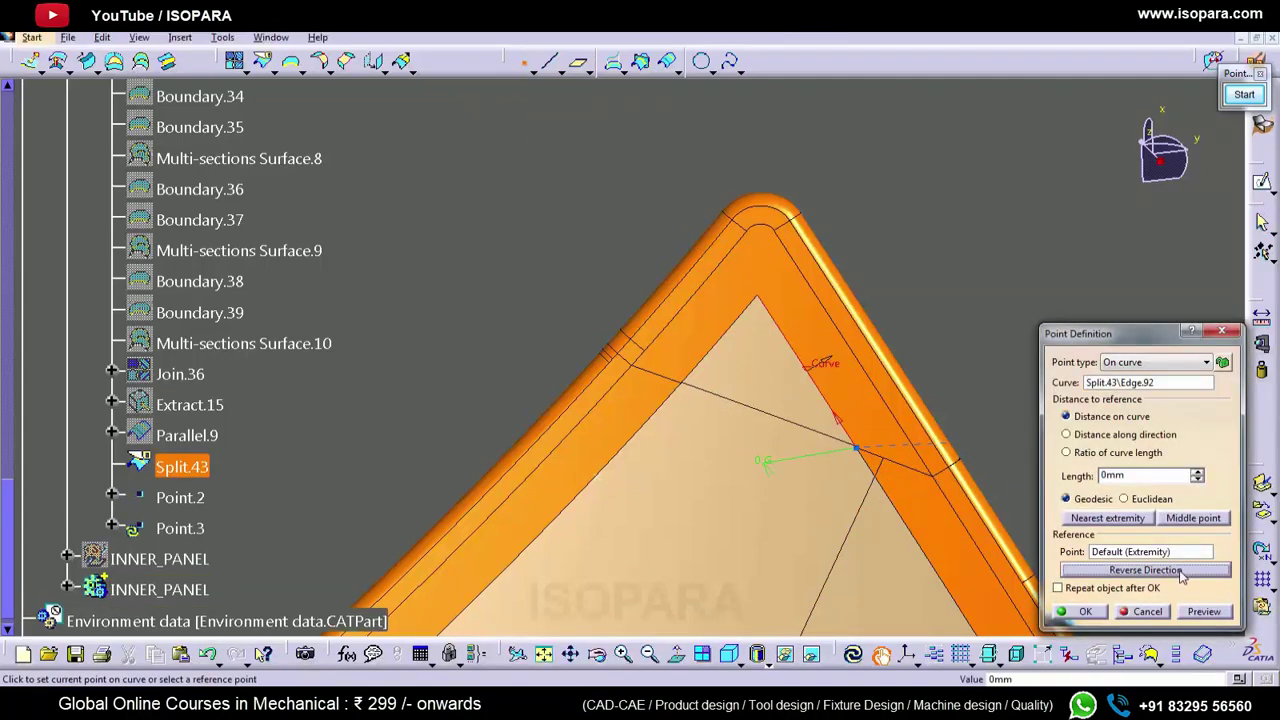
{"action": "key", "text": "Return"}
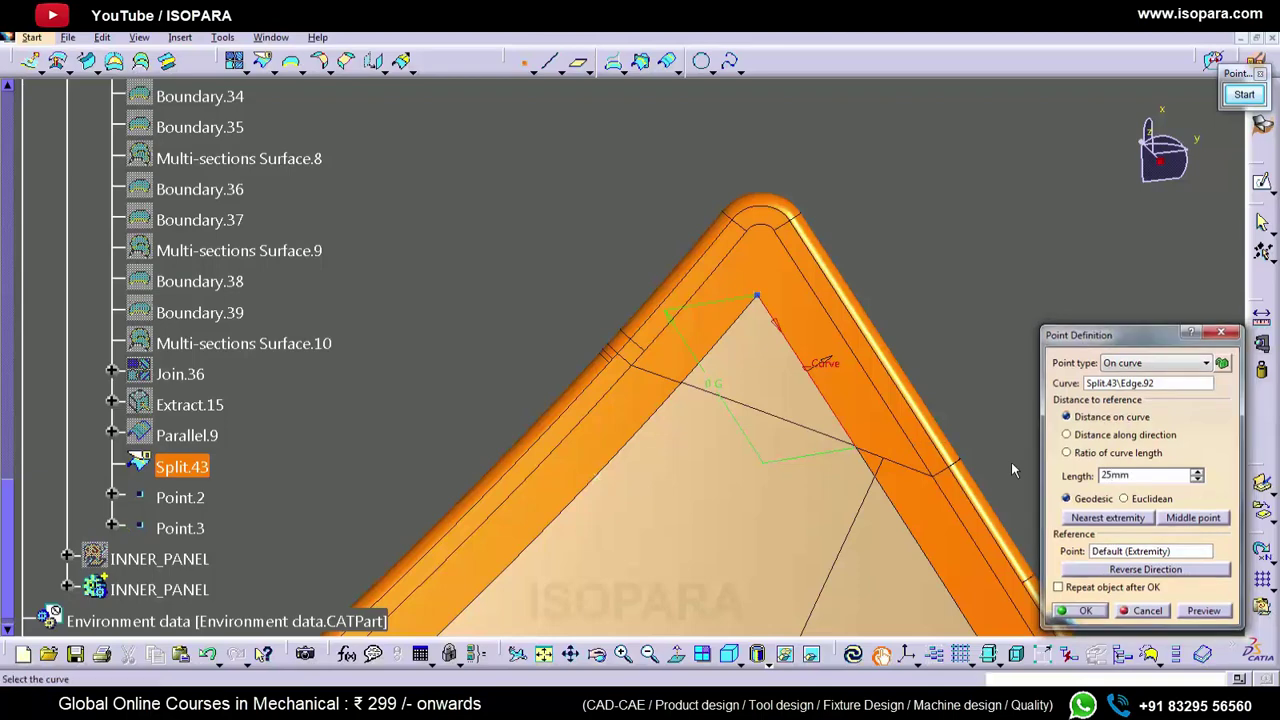
{"action": "key", "text": "Escape"}
{"action": "left_click", "coordinate": [732, 62]}
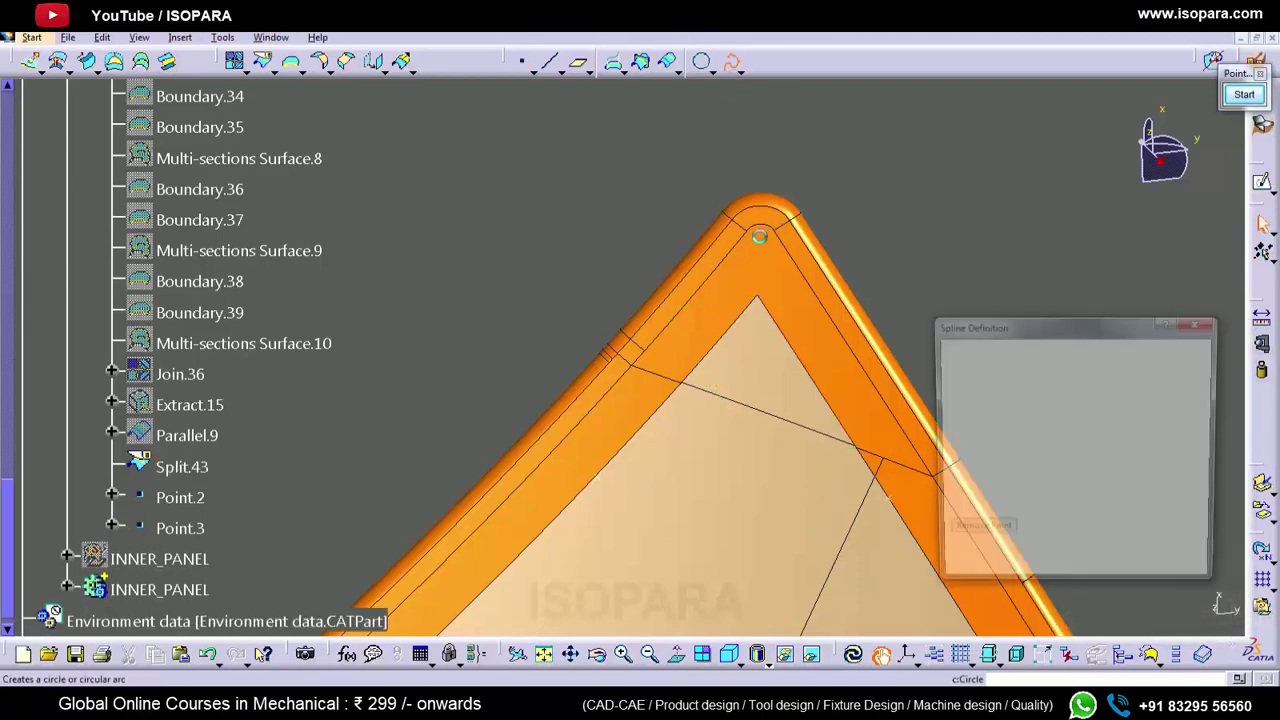
{"action": "left_click", "coordinate": [758, 225]}
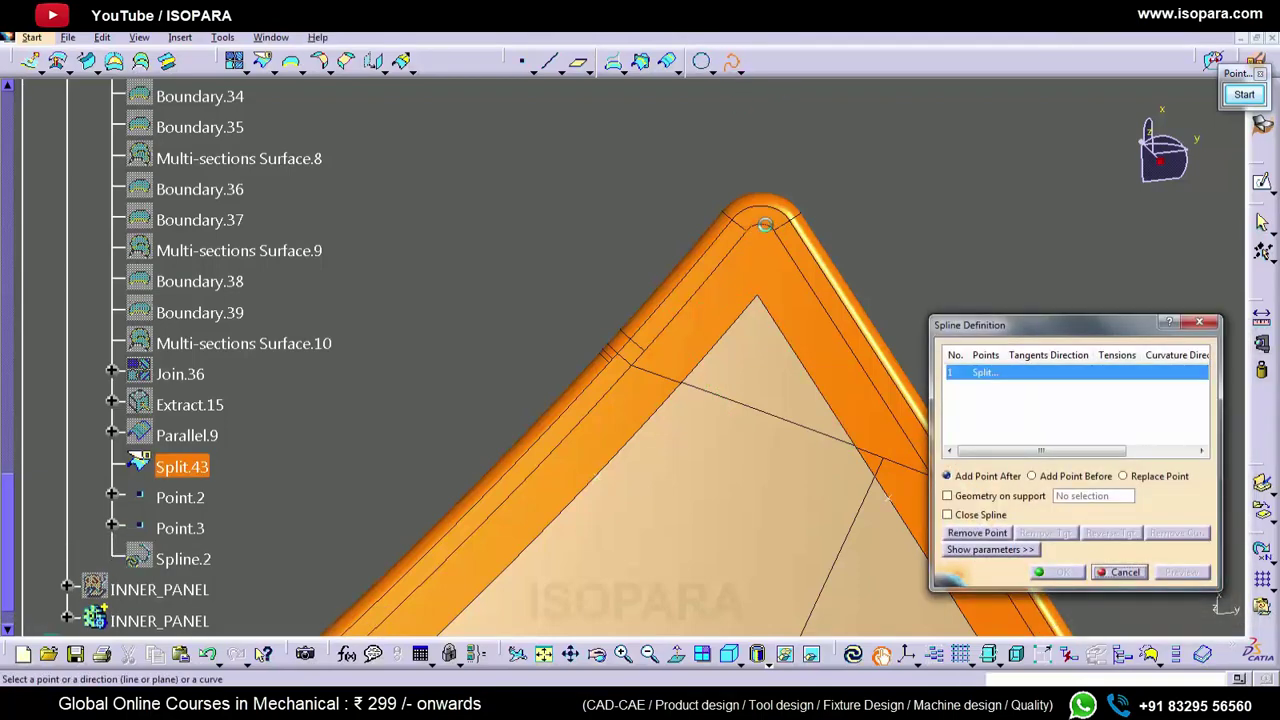
{"action": "middle_click", "coordinate": [731, 280]}
{"action": "middle_click_drag", "start_coordinate": [731, 280], "coordinate": [738, 64]}
{"action": "left_click", "coordinate": [732, 62]}
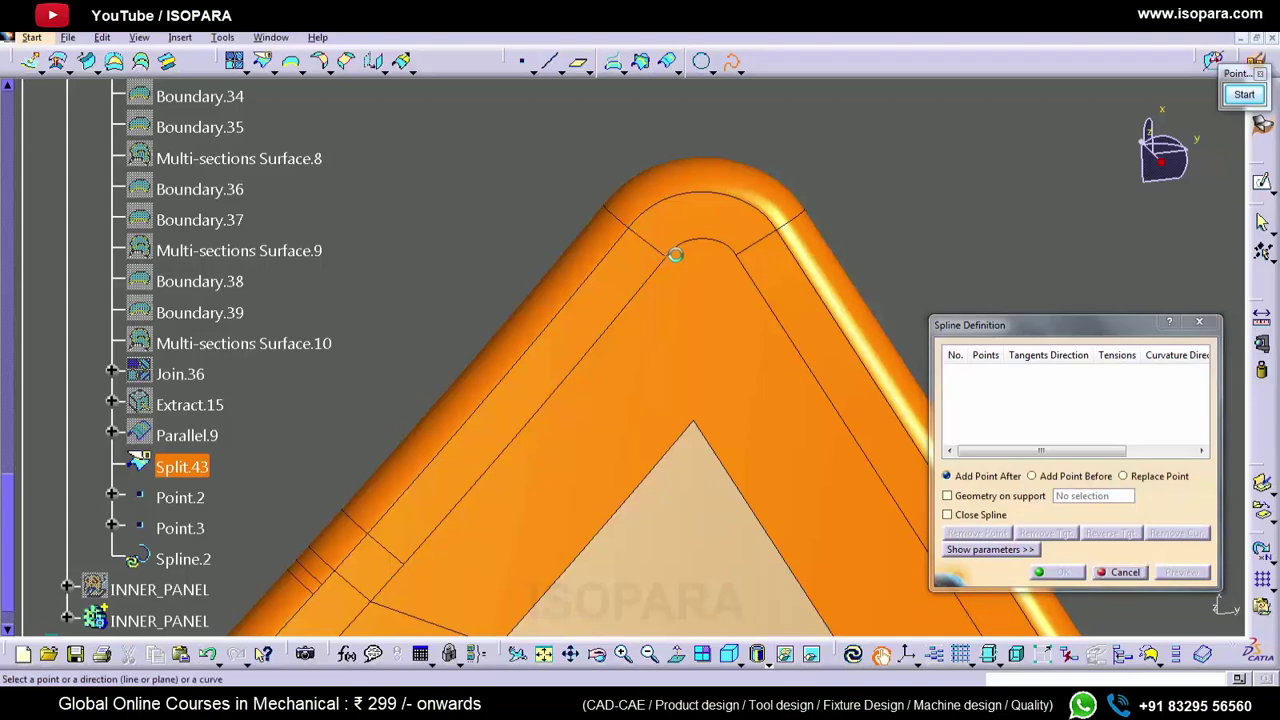
{"action": "left_click", "coordinate": [688, 251]}
{"action": "left_click", "coordinate": [699, 240]}
{"action": "middle_click_drag", "start_coordinate": [632, 335], "coordinate": [587, 282]}
{"action": "left_click", "coordinate": [677, 187]}
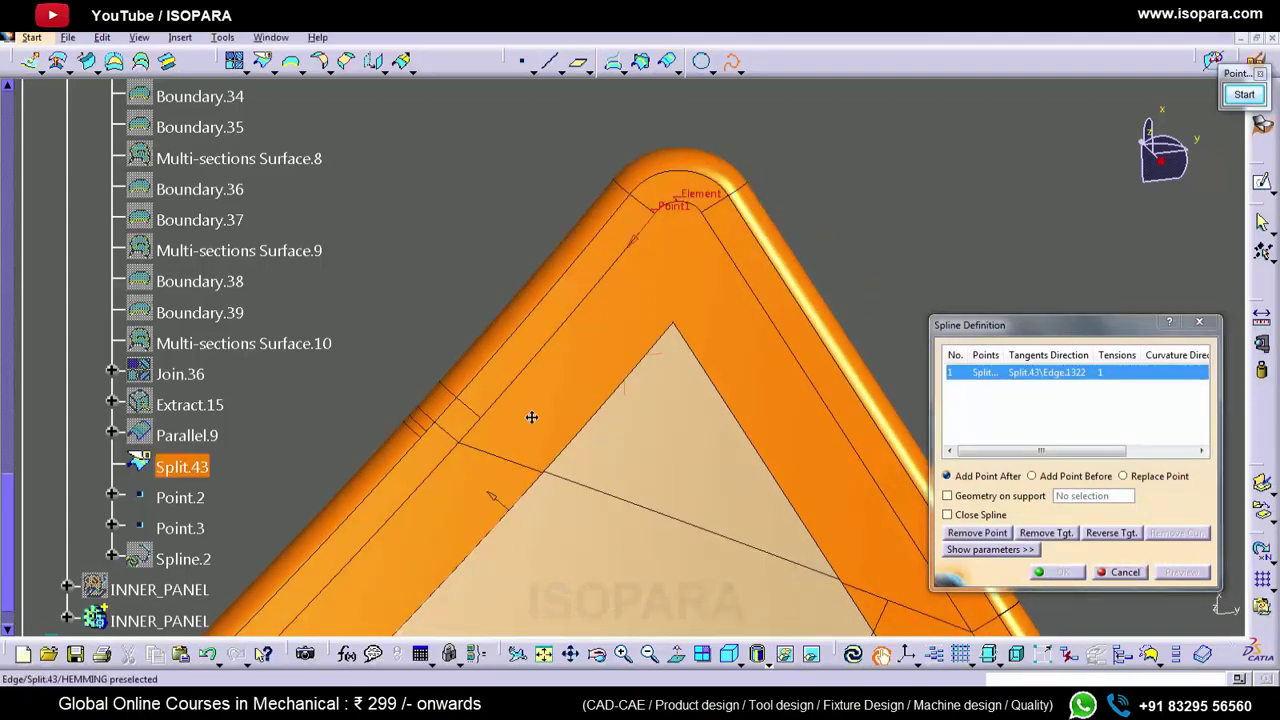
{"action": "middle_click_drag", "start_coordinate": [517, 460], "coordinate": [564, 341]}
{"action": "middle_click_drag", "start_coordinate": [568, 402], "coordinate": [616, 263]}
{"action": "left_click", "coordinate": [455, 364]}
{"action": "middle_click_drag", "start_coordinate": [571, 366], "coordinate": [587, 321]}
{"action": "middle_click", "coordinate": [467, 309]}
{"action": "middle_click_drag", "start_coordinate": [467, 309], "coordinate": [592, 98]}
{"action": "middle_click_drag", "start_coordinate": [751, 406], "coordinate": [738, 371]}
{"action": "key", "text": "Escape"}
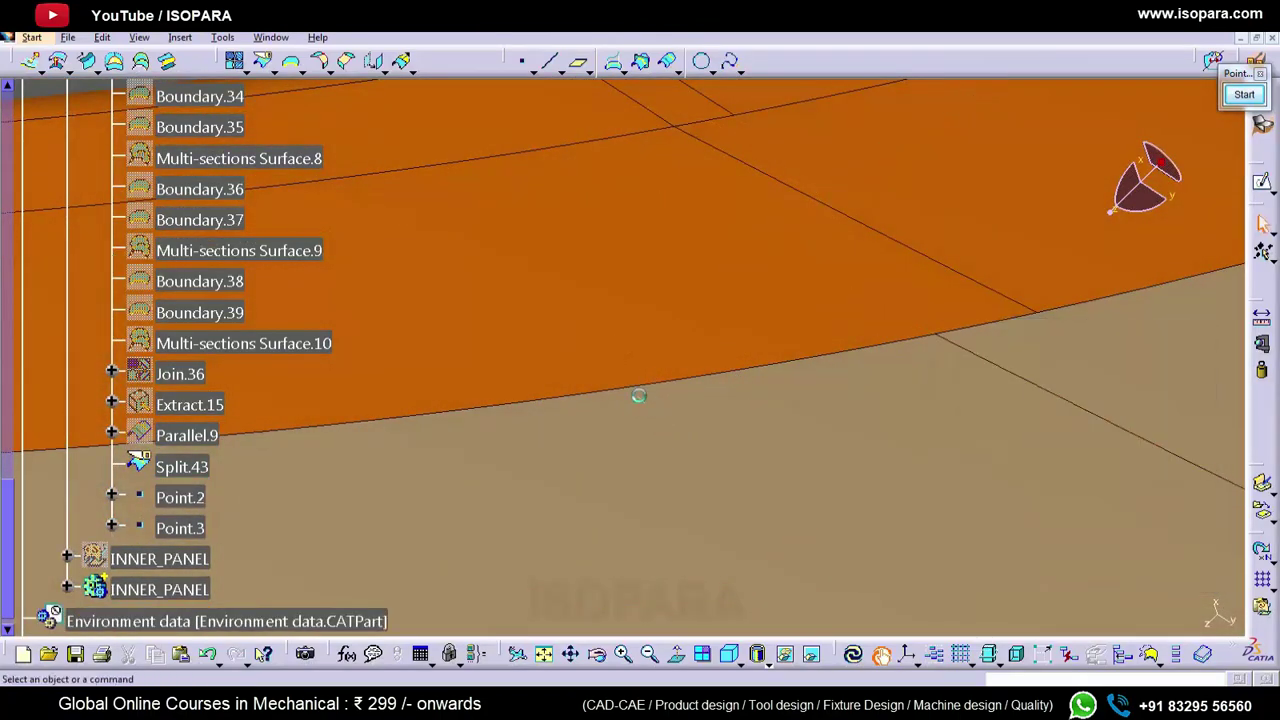
- Check the definition of Point.2 on the first flange edge and delete the point
{"action": "double_click", "coordinate": [640, 398]}
{"action": "middle_click_drag", "start_coordinate": [672, 392], "coordinate": [516, 515]}
{"action": "key", "text": "Escape"}
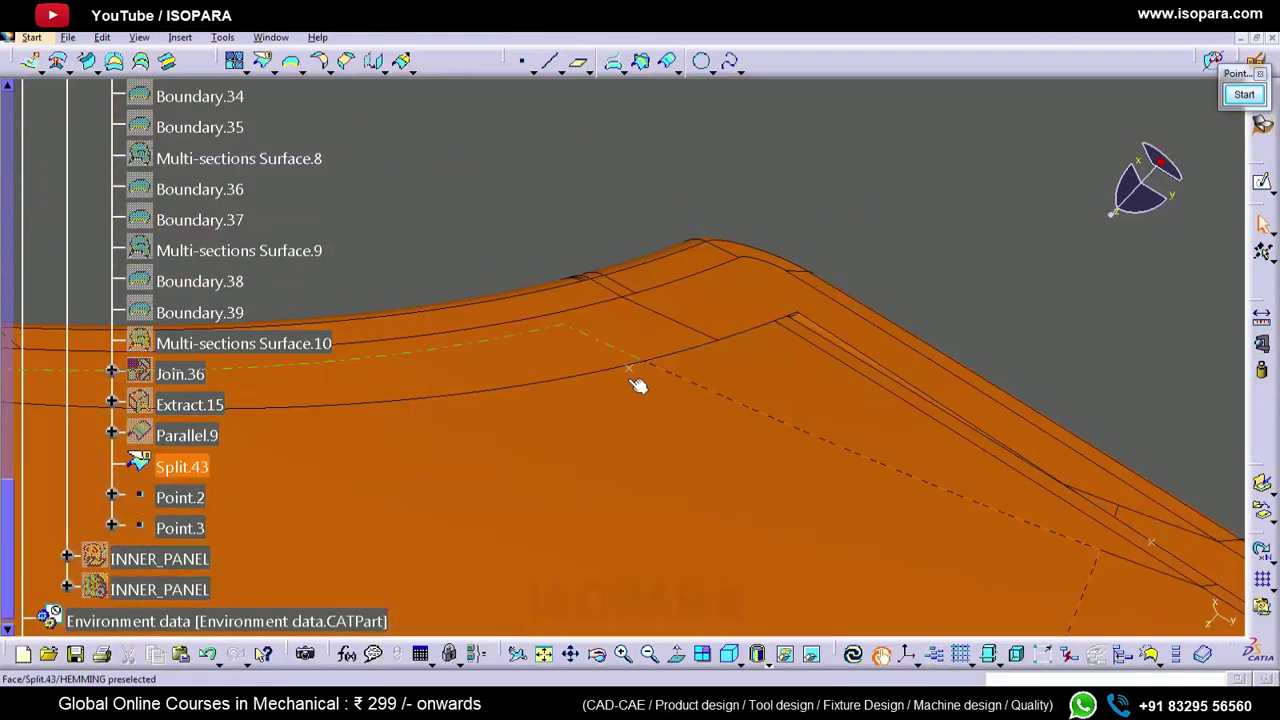
{"action": "double_click", "coordinate": [631, 369]}
{"action": "middle_click_drag", "start_coordinate": [684, 354], "coordinate": [707, 297]}
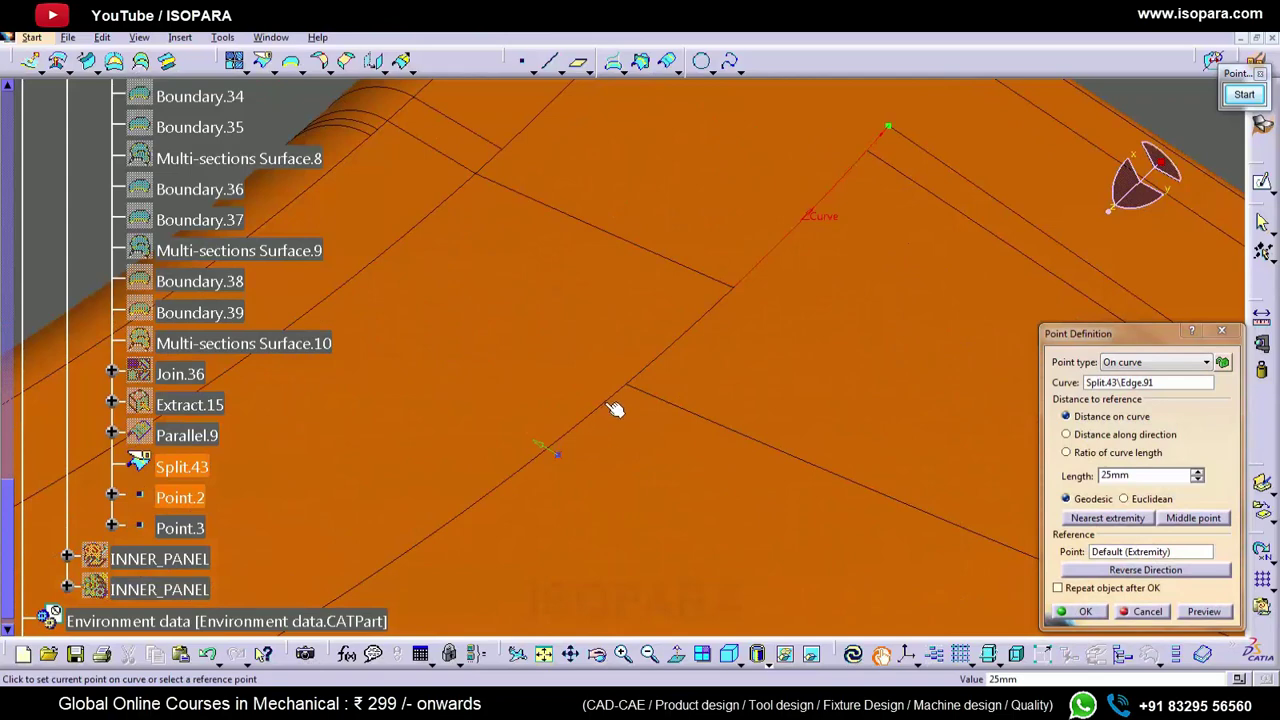
{"action": "key", "text": "Escape"}
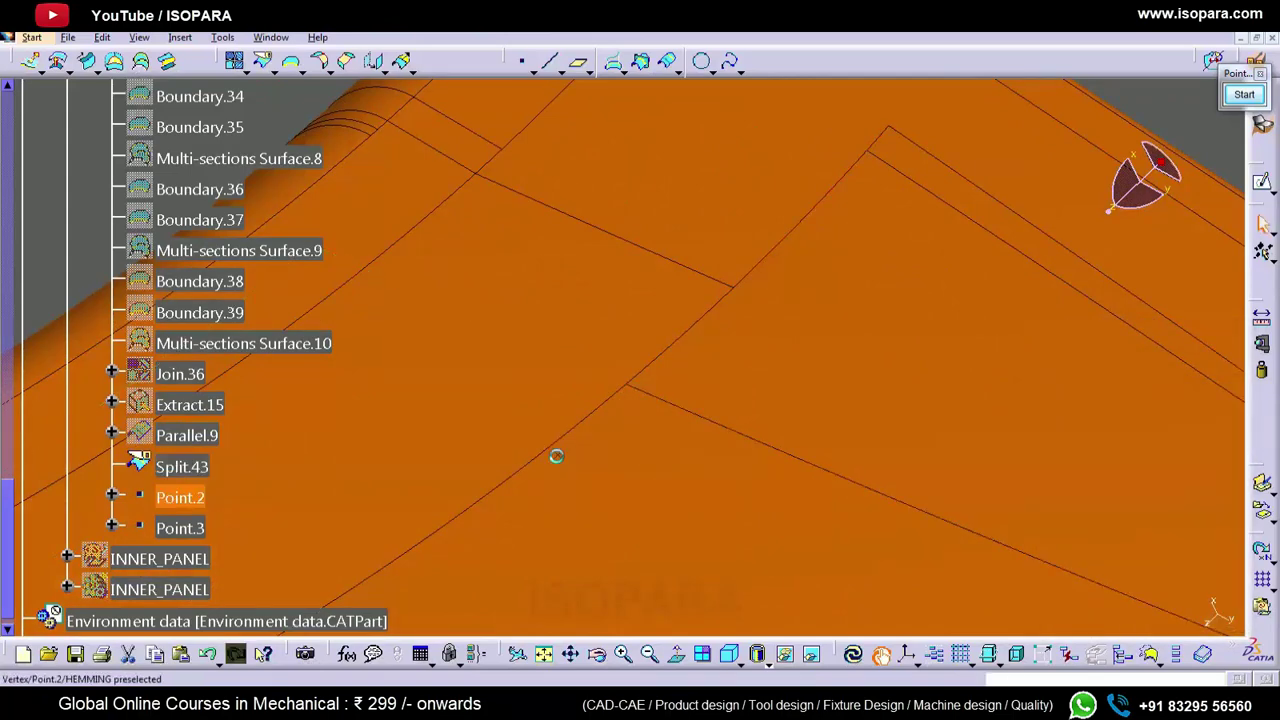
{"action": "key", "text": "Delete"}
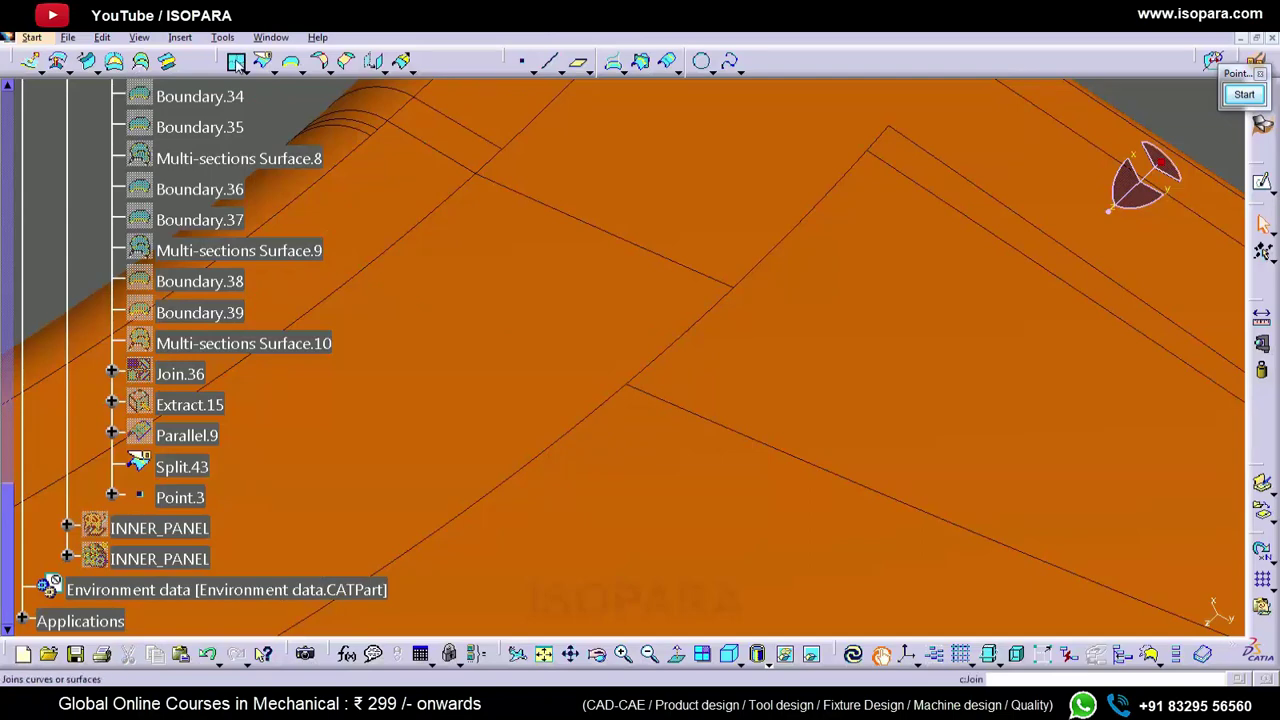
- Try to join the consecutive inner edge segments of Split.43 into one curve
{"action": "left_click", "coordinate": [777, 258]}
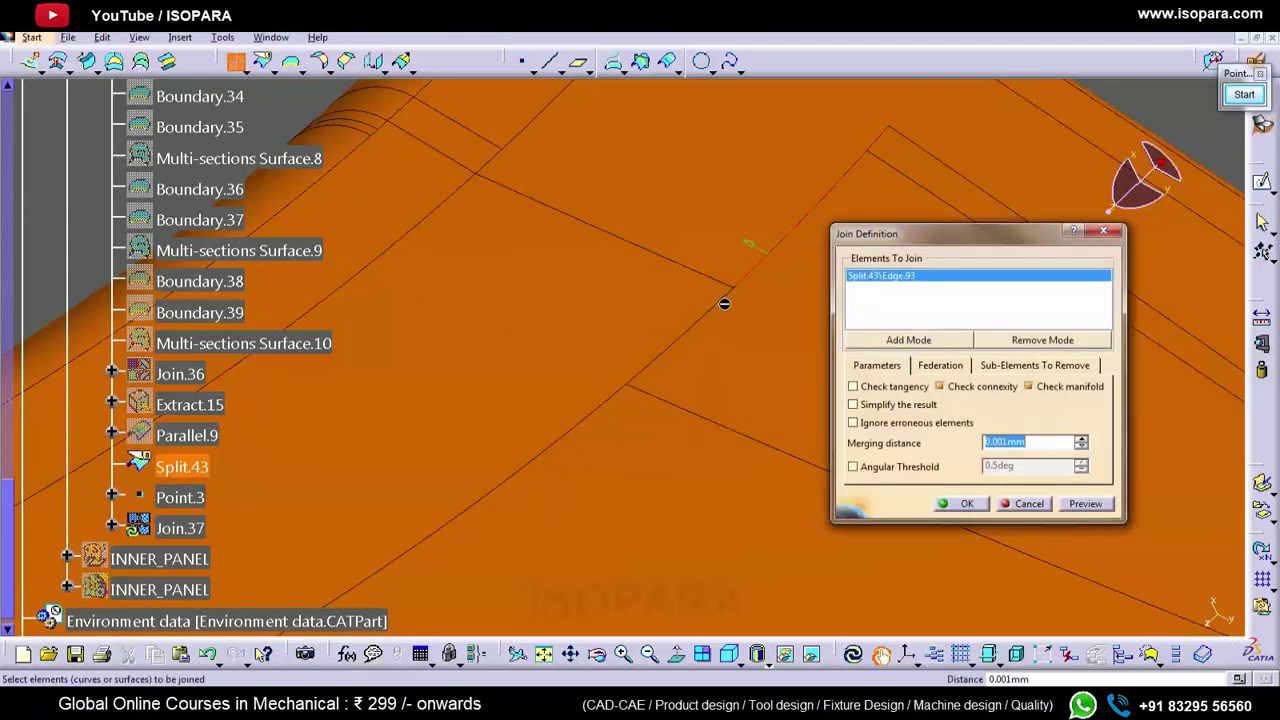
{"action": "left_click", "coordinate": [736, 297]}
{"action": "left_click", "coordinate": [702, 321]}
{"action": "left_click", "coordinate": [970, 503]}
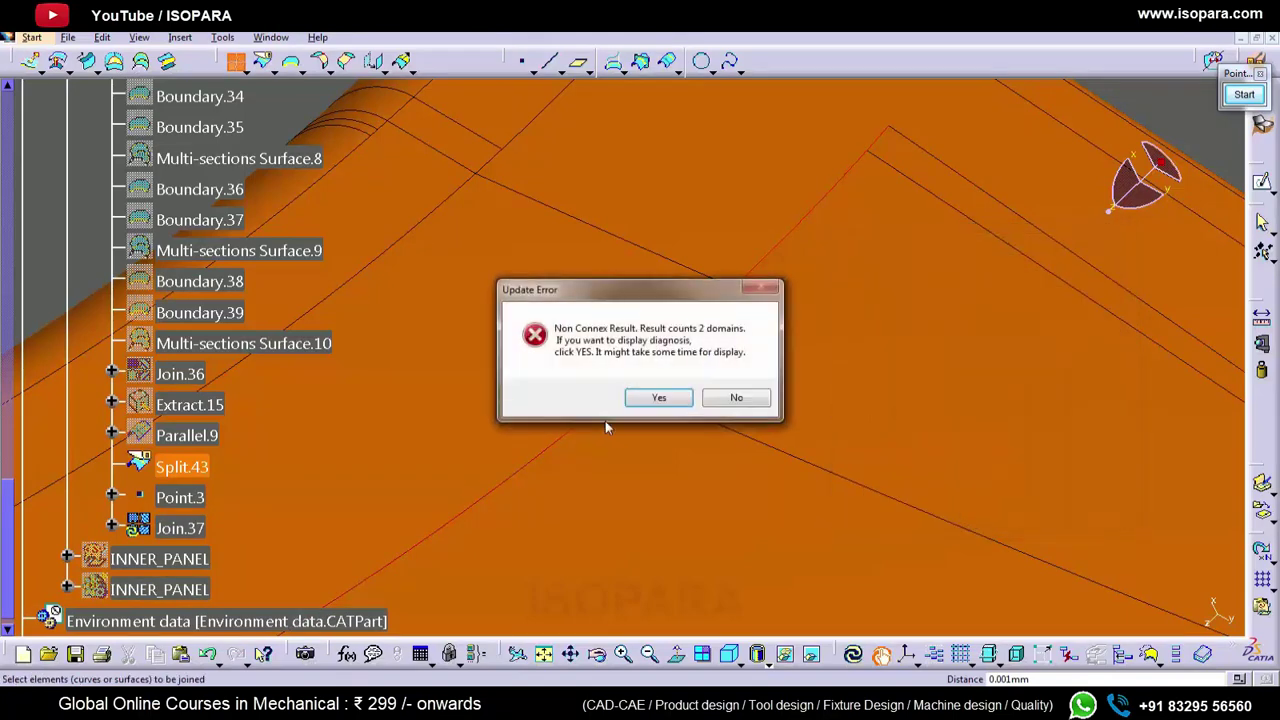
{"action": "left_click", "coordinate": [713, 397]}
{"action": "left_click", "coordinate": [1023, 503]}
{"action": "left_click", "coordinate": [293, 67]}
{"action": "left_click", "coordinate": [292, 63]}
{"action": "left_click", "coordinate": [710, 313]}
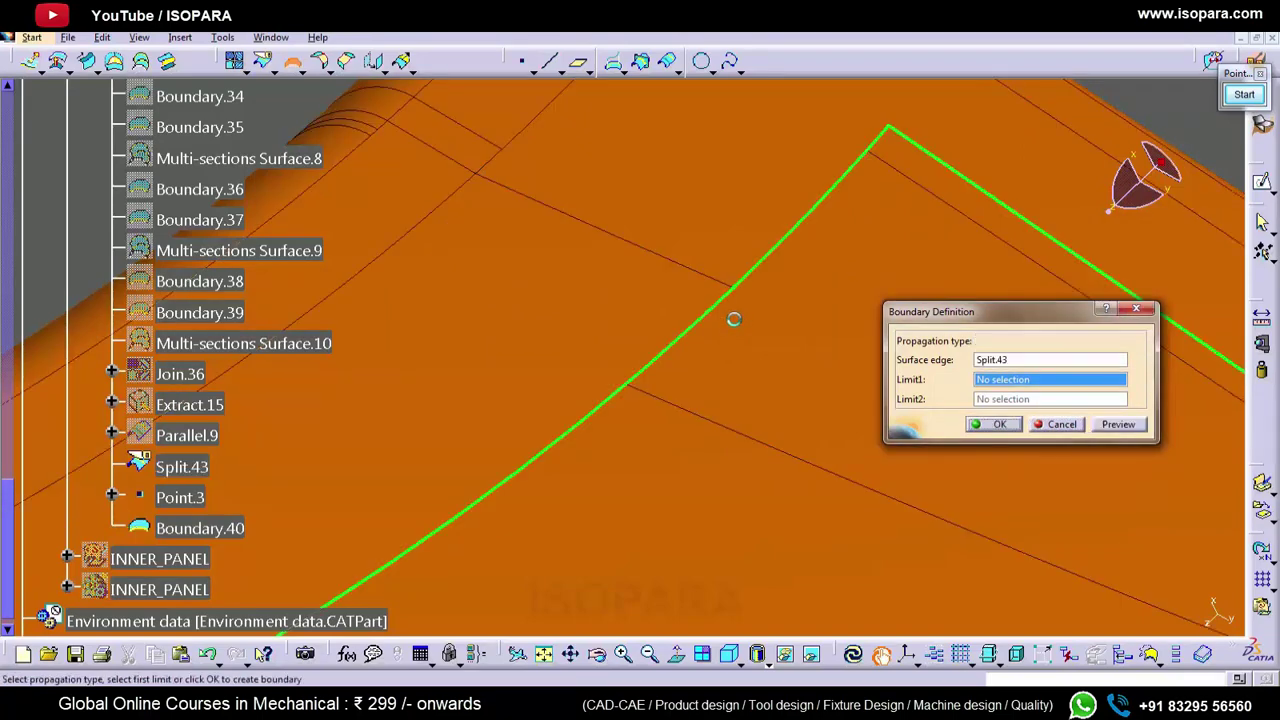
{"action": "key", "text": "Escape"}
- Extract a boundary curve from Split.43's first inner flange edge with tangent continuity propagation
{"action": "left_click", "coordinate": [293, 63]}
{"action": "left_click", "coordinate": [710, 322]}
{"action": "left_click", "coordinate": [977, 430]}
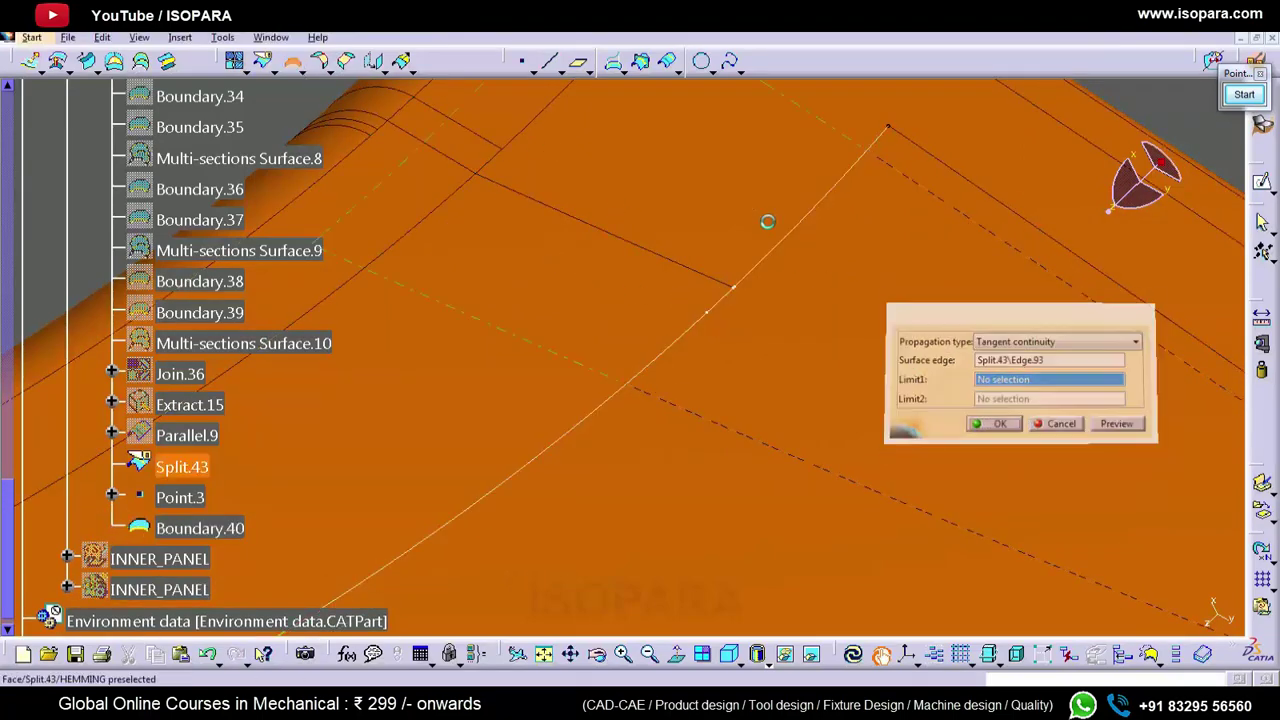
- Create an on-curve point on the extracted flange boundary by distance from its corner end, and hide the boundary curve
{"action": "left_click", "coordinate": [545, 72]}
{"action": "left_click", "coordinate": [677, 343]}
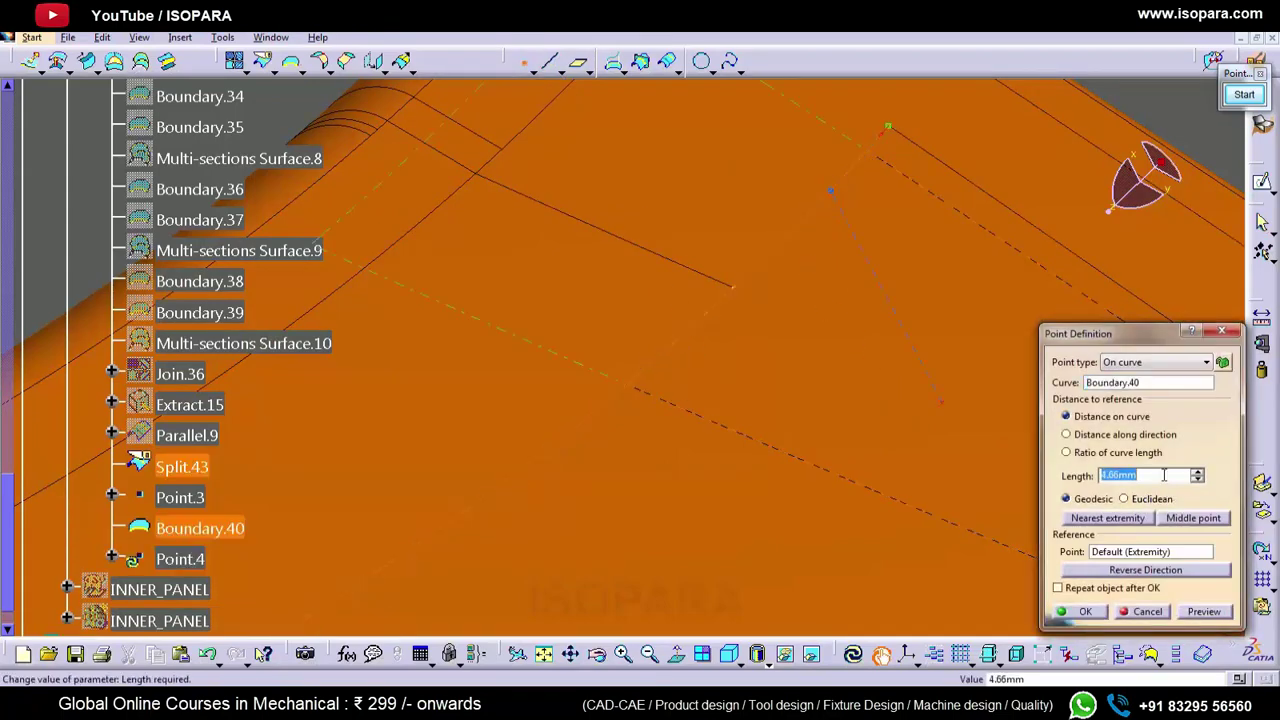
{"action": "key", "text": "Return"}
{"action": "left_click", "coordinate": [584, 415]}
{"action": "key", "text": "space"}
- Create a spline from the corner arc's first end to Point.4, tangent to the corner arc and to the inner flange edge
{"action": "left_click", "coordinate": [730, 65]}
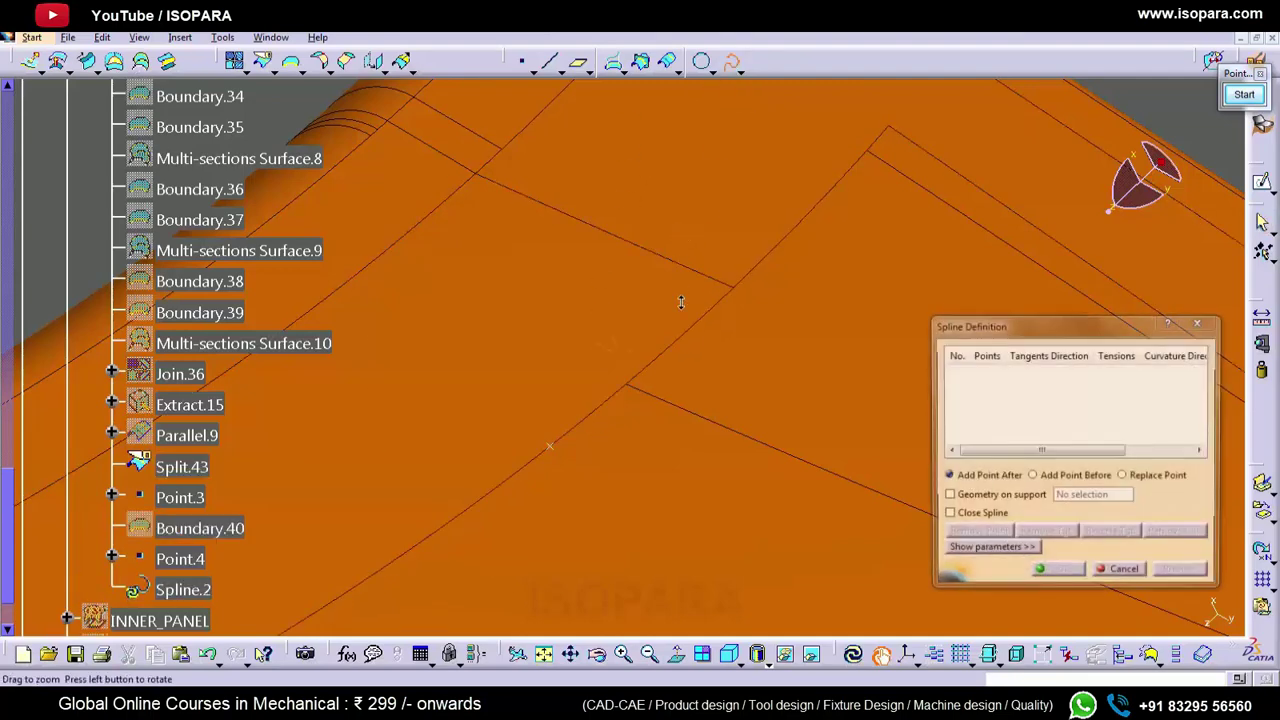
{"action": "middle_click_drag", "start_coordinate": [680, 283], "coordinate": [692, 231]}
{"action": "middle_click_drag", "start_coordinate": [677, 186], "coordinate": [619, 273]}
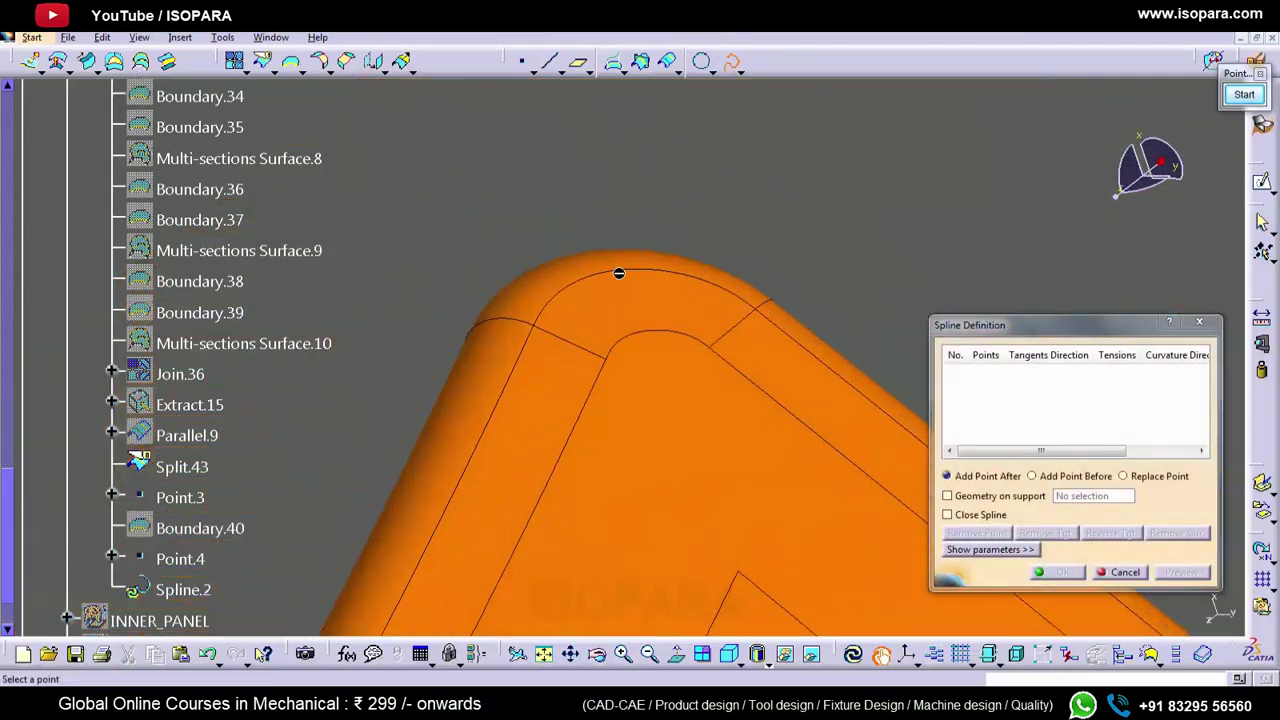
{"action": "left_click", "coordinate": [605, 360]}
{"action": "left_click", "coordinate": [623, 341]}
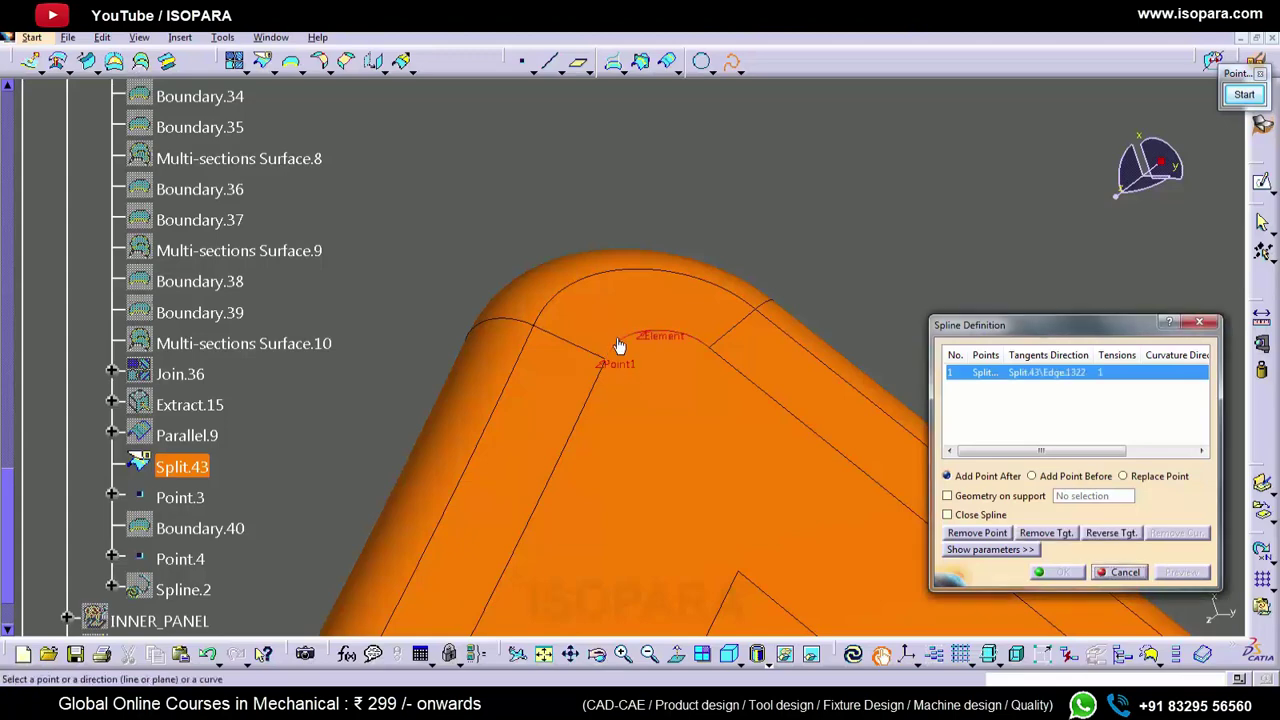
{"action": "middle_click_drag", "start_coordinate": [589, 438], "coordinate": [665, 241]}
{"action": "left_click", "coordinate": [490, 556]}
{"action": "left_click", "coordinate": [481, 576]}
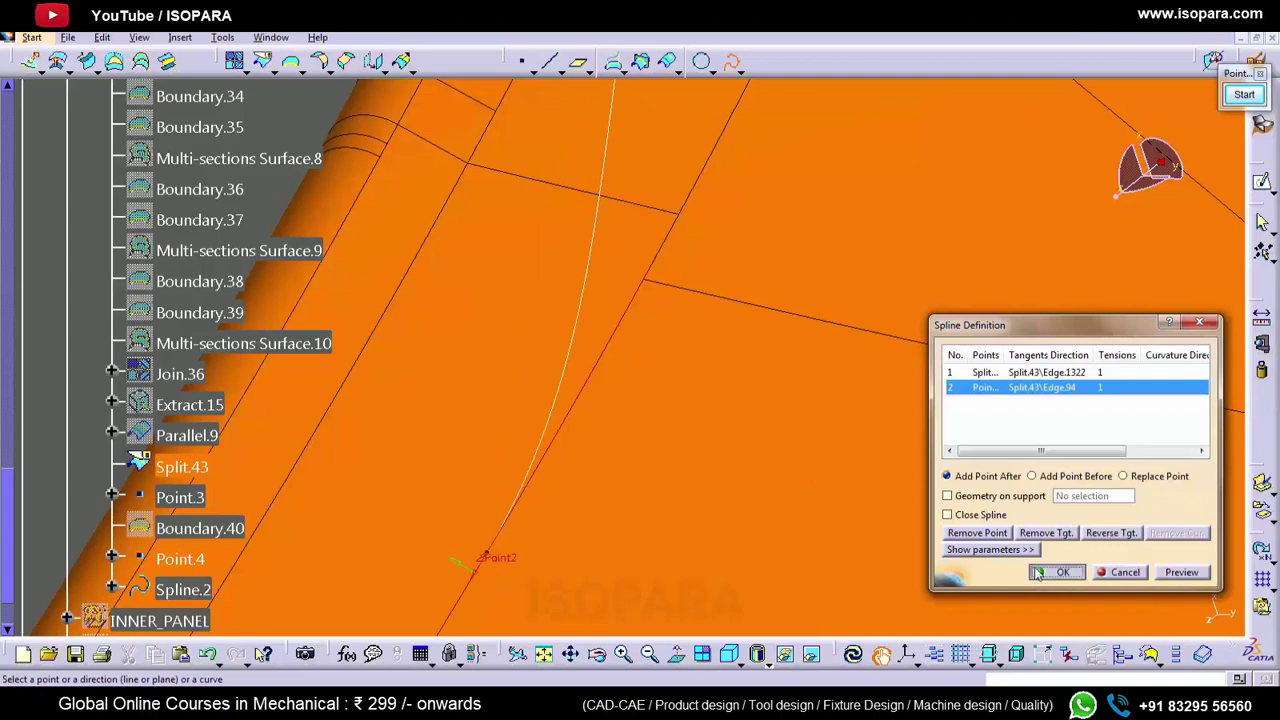
{"action": "left_click", "coordinate": [1037, 573]}
- Create a spline from the corner arc's other end to Point.3, tangent to the arc and to the second inner flange edge
{"action": "middle_click_drag", "start_coordinate": [706, 220], "coordinate": [655, 401]}
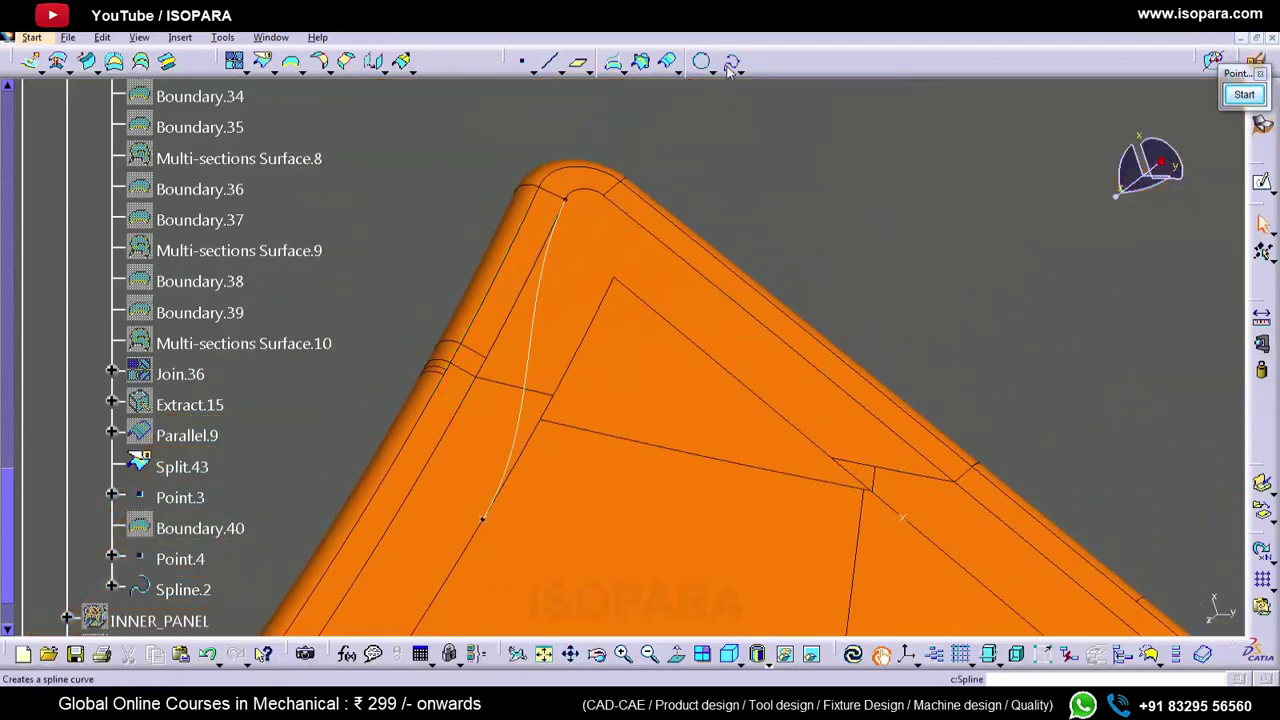
{"action": "left_click", "coordinate": [731, 64]}
{"action": "left_click", "coordinate": [583, 193]}
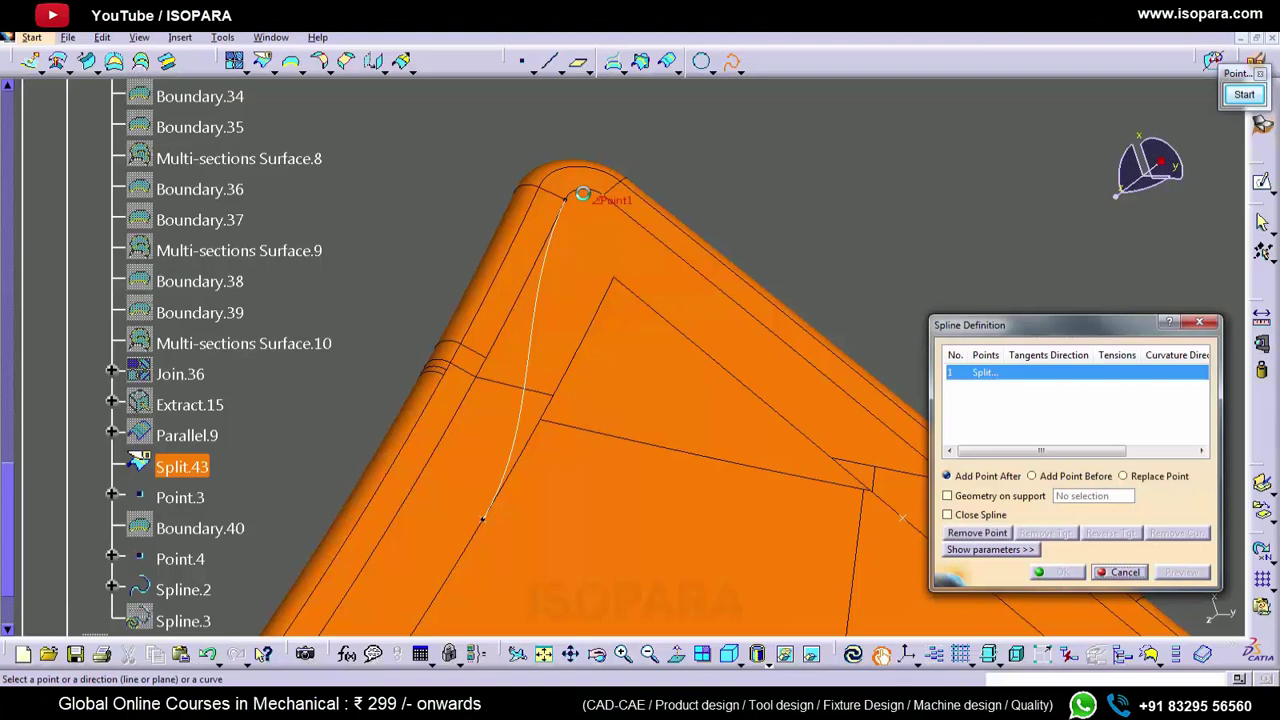
{"action": "middle_click_drag", "start_coordinate": [648, 232], "coordinate": [668, 261]}
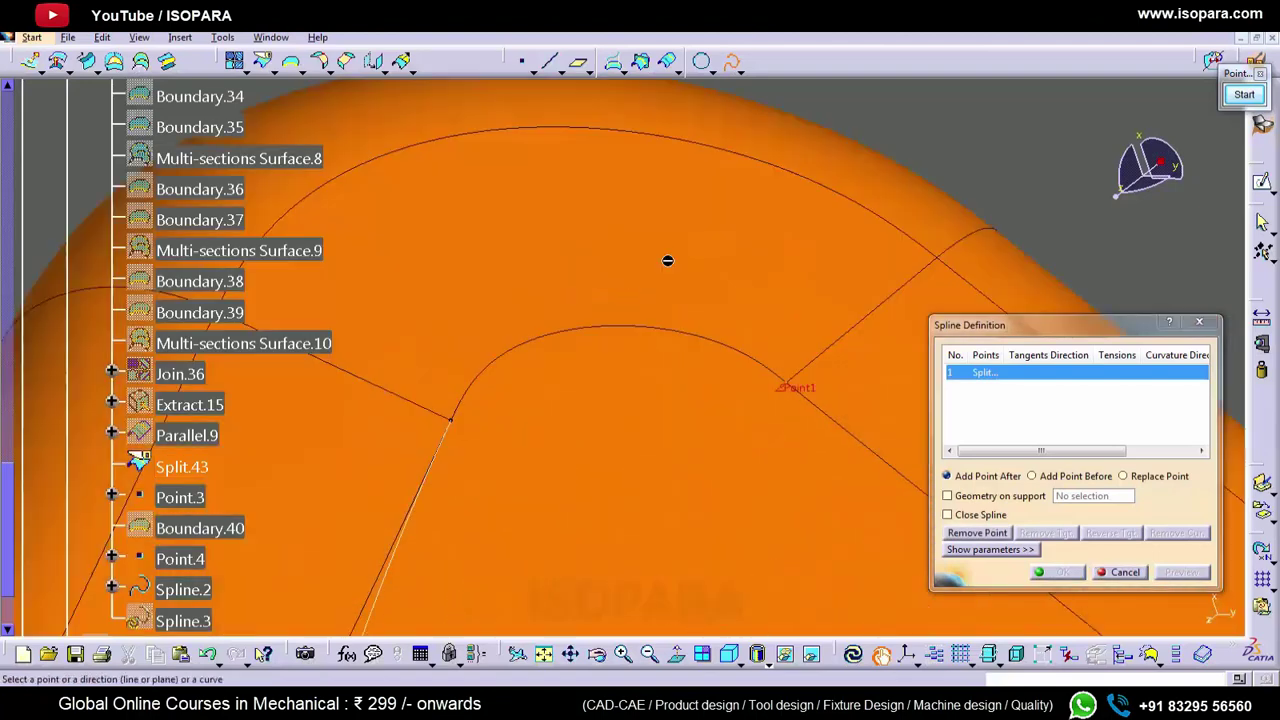
{"action": "left_click", "coordinate": [657, 330]}
{"action": "middle_click_drag", "start_coordinate": [771, 366], "coordinate": [589, 405]}
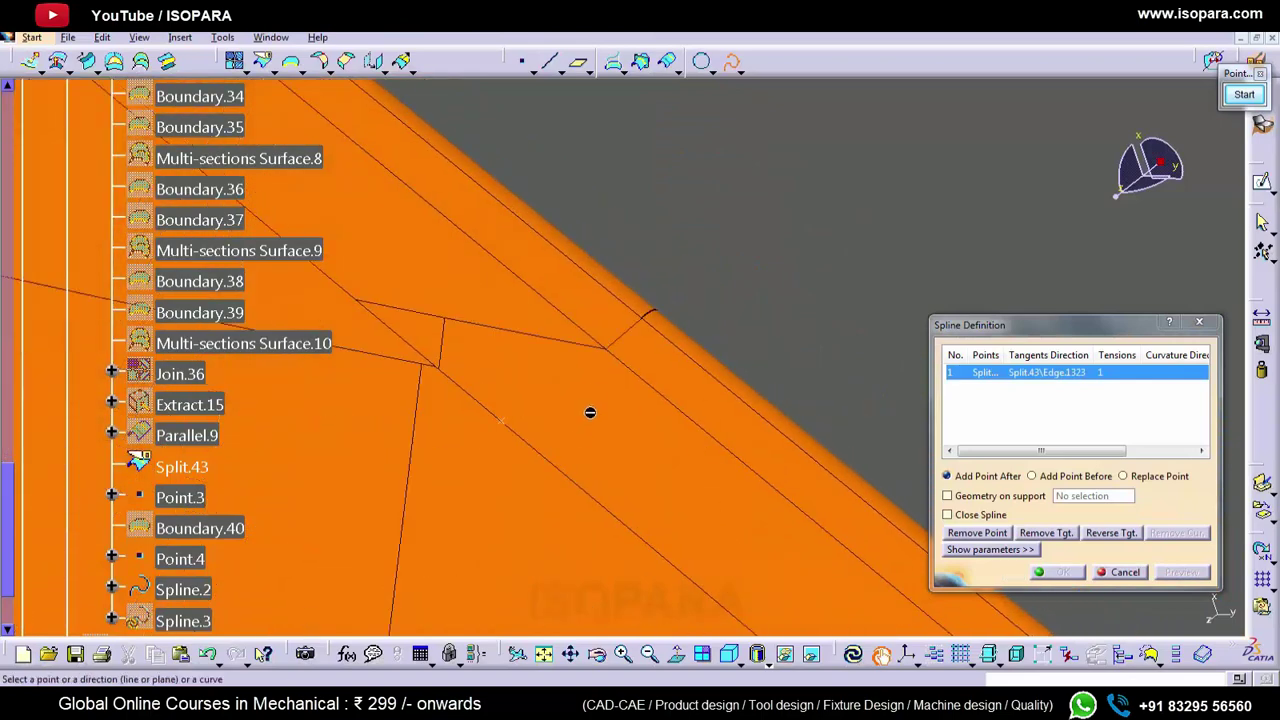
{"action": "left_click", "coordinate": [505, 424]}
{"action": "left_click", "coordinate": [533, 446]}
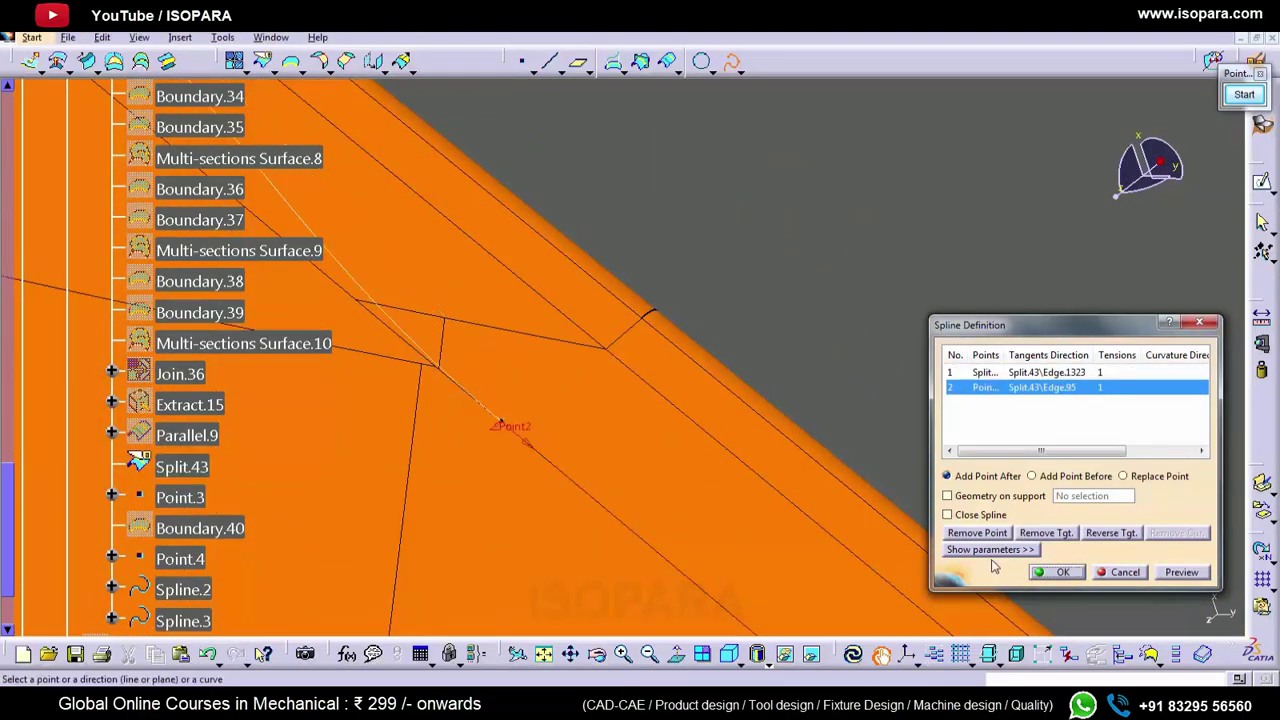
{"action": "left_click", "coordinate": [1050, 574]}
- Join Spline.2, Spline.3 and the corner arc edge of Split.43 into one curve
{"action": "middle_click_drag", "start_coordinate": [458, 240], "coordinate": [456, 262]}
{"action": "middle_click_drag", "start_coordinate": [456, 240], "coordinate": [770, 391]}
{"action": "left_click", "coordinate": [236, 62]}
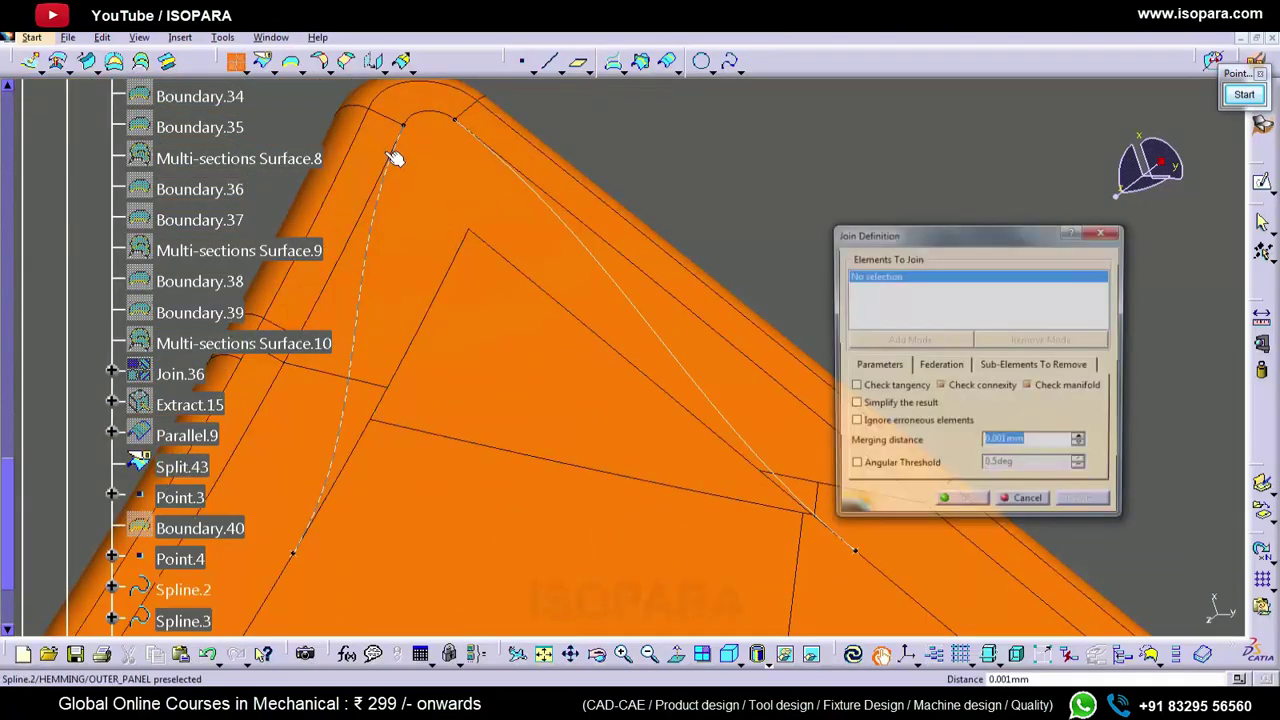
{"action": "left_click", "coordinate": [396, 168]}
{"action": "left_click", "coordinate": [488, 148]}
{"action": "middle_click", "coordinate": [448, 126]}
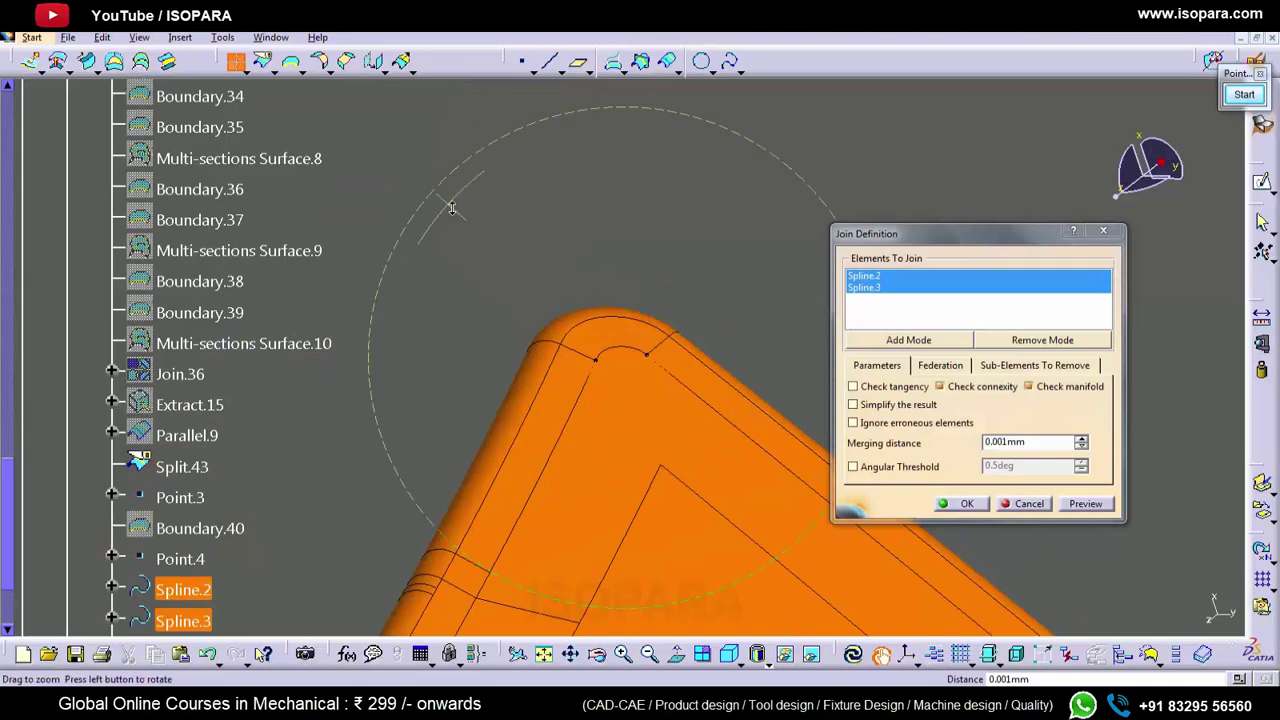
{"action": "middle_click_drag", "start_coordinate": [451, 211], "coordinate": [462, 112]}
{"action": "left_click", "coordinate": [606, 299]}
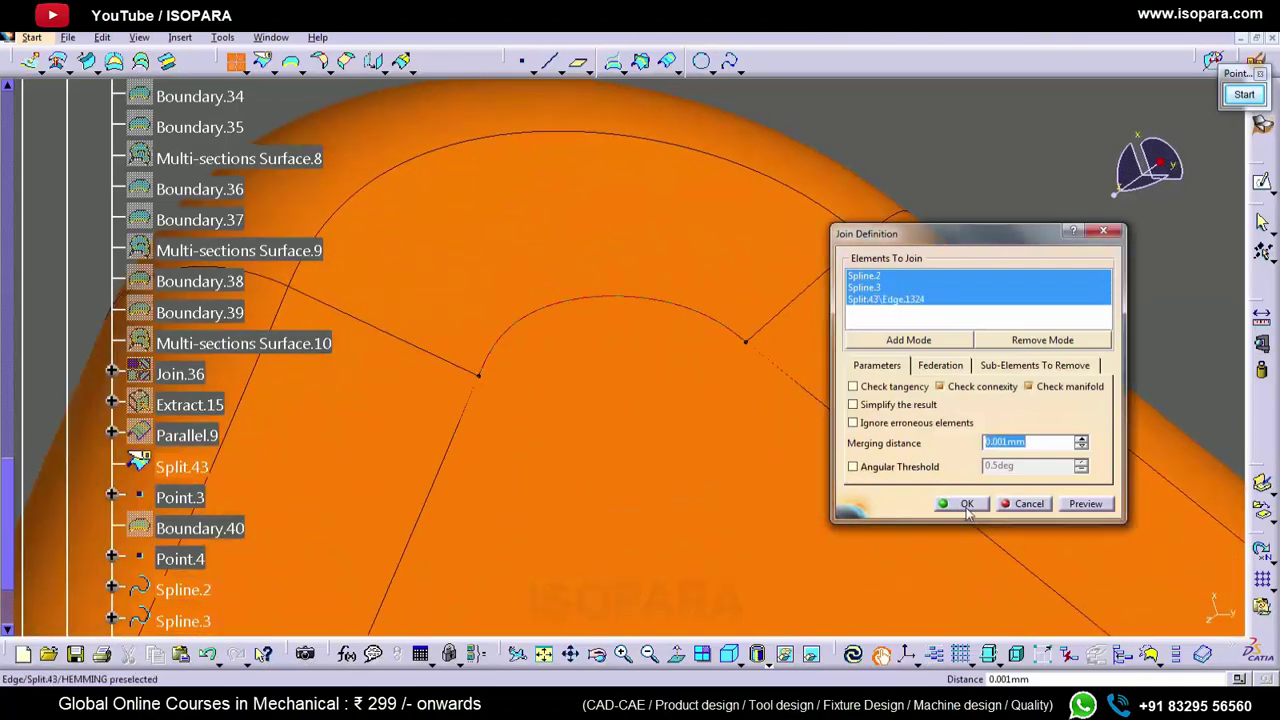
{"action": "left_click", "coordinate": [967, 509]}
- Try to split Split.43 with a normal projection of Join.37 onto that surface
{"action": "middle_click_drag", "start_coordinate": [668, 343], "coordinate": [674, 586]}
{"action": "middle_click", "coordinate": [661, 463]}
{"action": "middle_click_drag", "start_coordinate": [699, 531], "coordinate": [602, 429]}
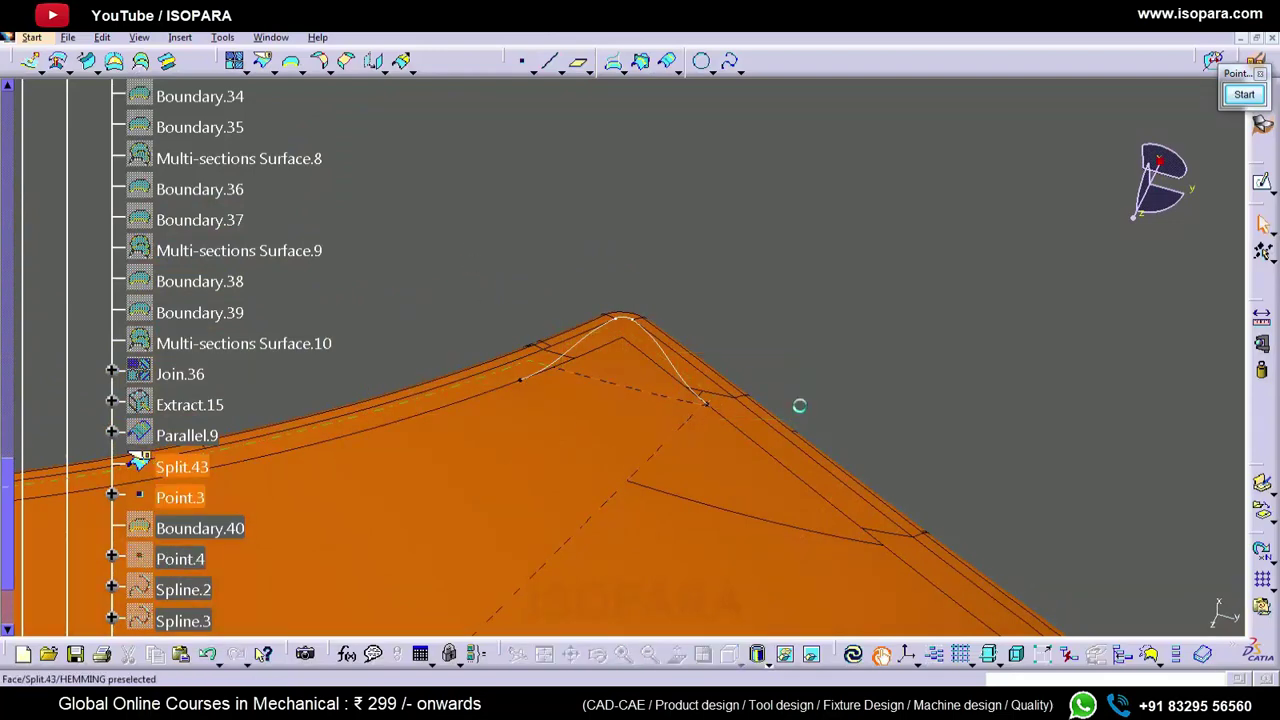
{"action": "left_click", "coordinate": [264, 61]}
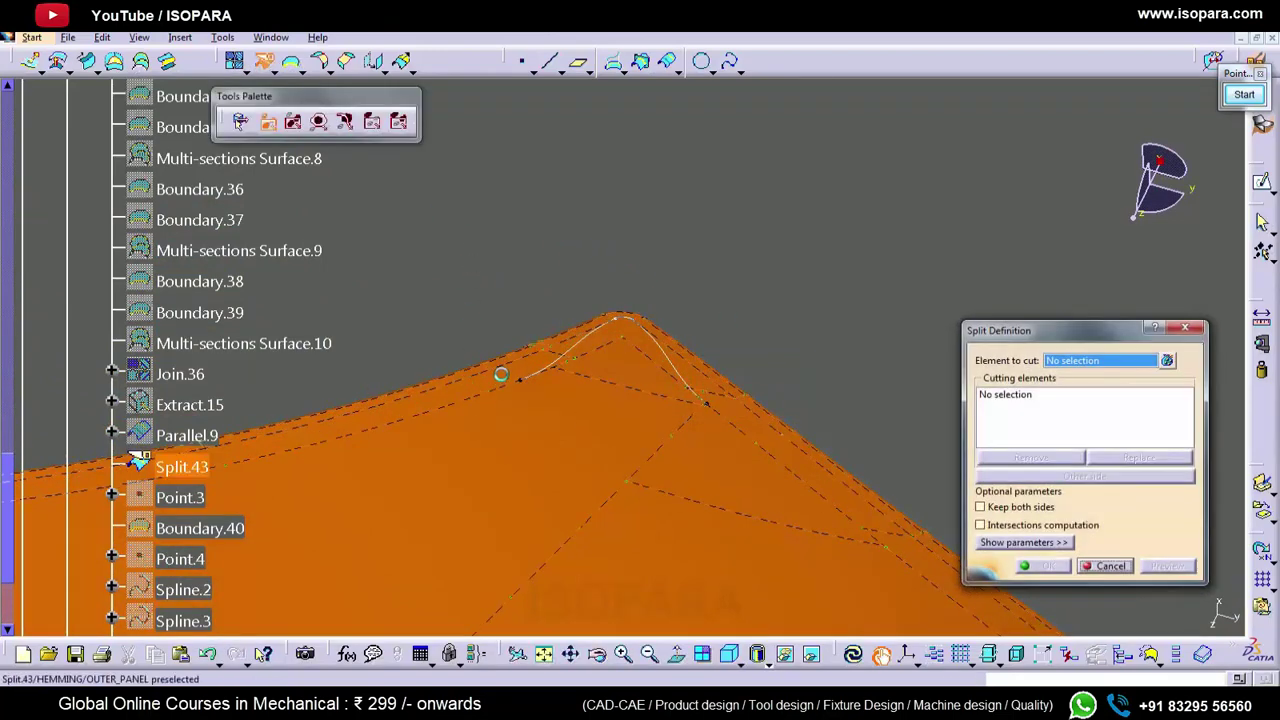
{"action": "right_click", "coordinate": [1033, 398]}
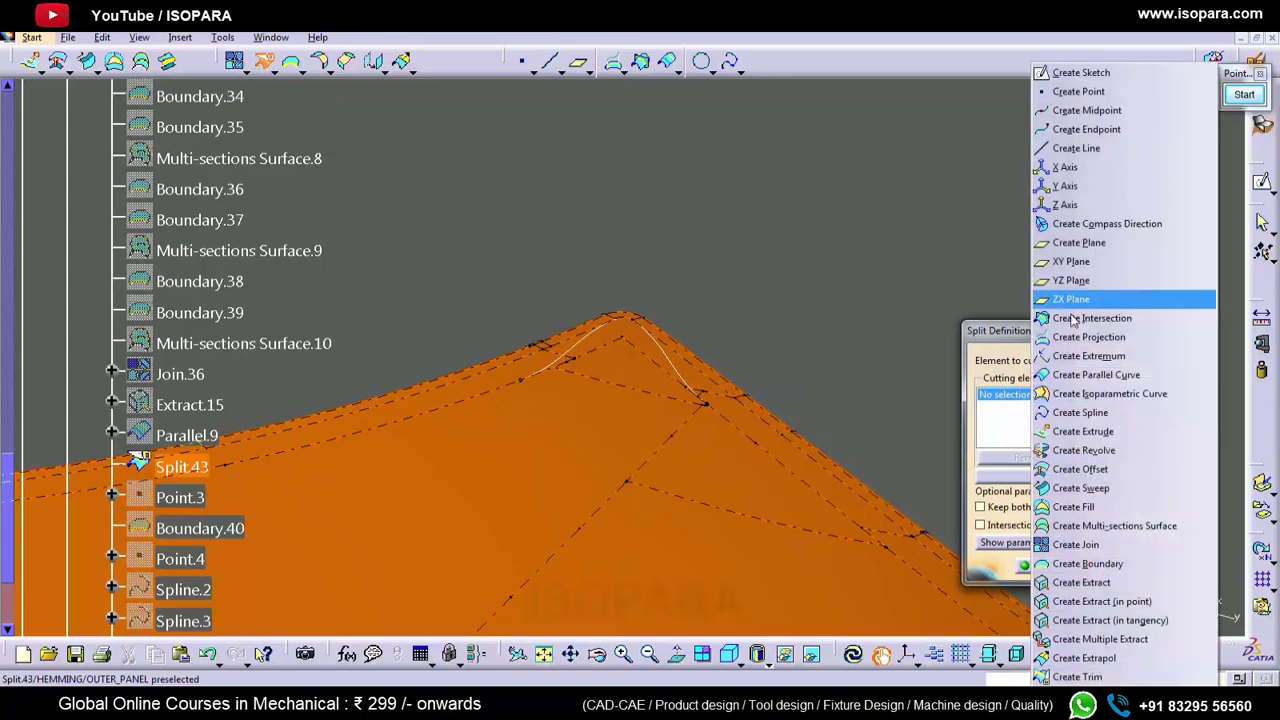
{"action": "left_click", "coordinate": [1075, 340]}
{"action": "left_click", "coordinate": [592, 344]}
{"action": "left_click", "coordinate": [516, 376]}
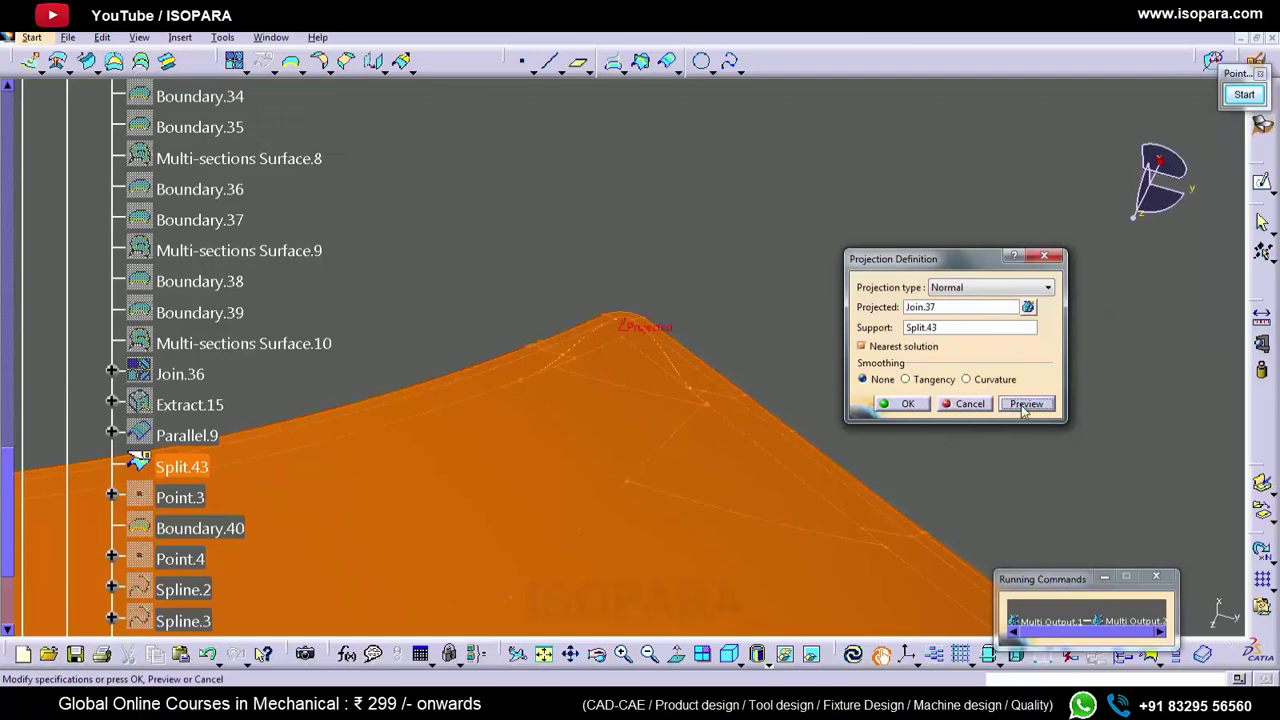
{"action": "left_click", "coordinate": [907, 404]}
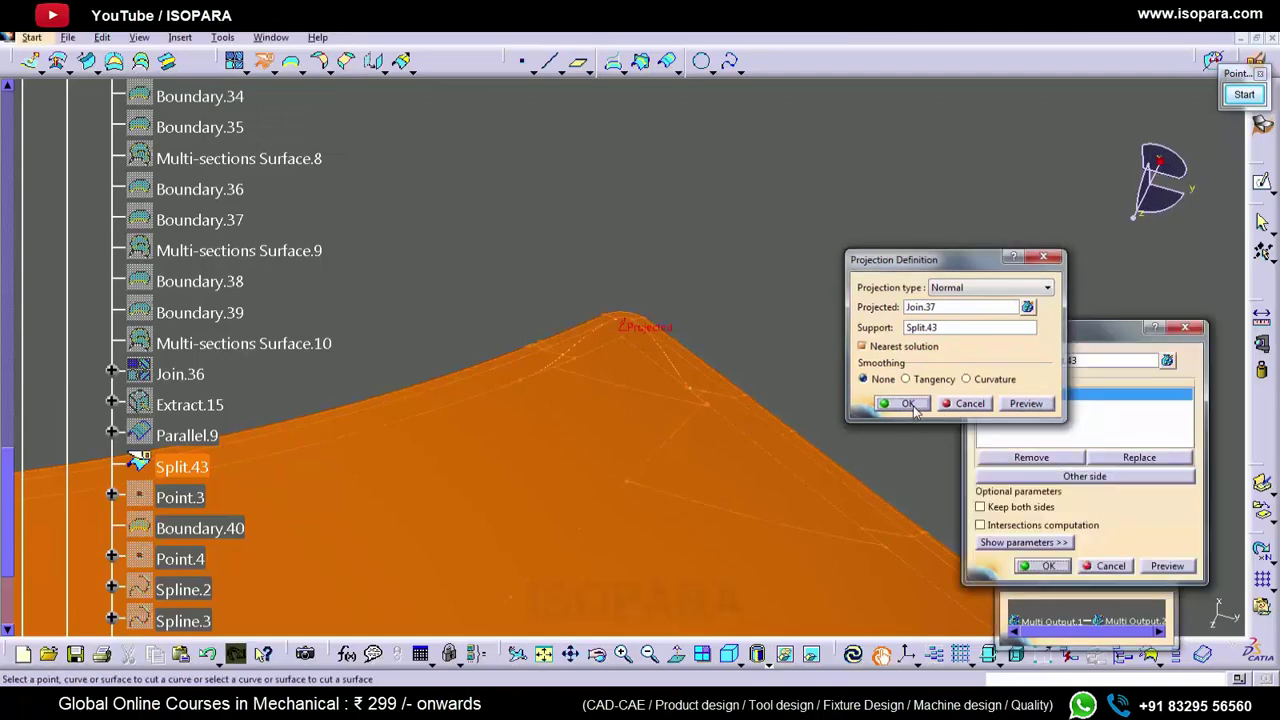
{"action": "left_click", "coordinate": [1045, 566]}
{"action": "middle_click_drag", "start_coordinate": [618, 299], "coordinate": [605, 530]}
{"action": "middle_click_drag", "start_coordinate": [626, 188], "coordinate": [655, 468]}
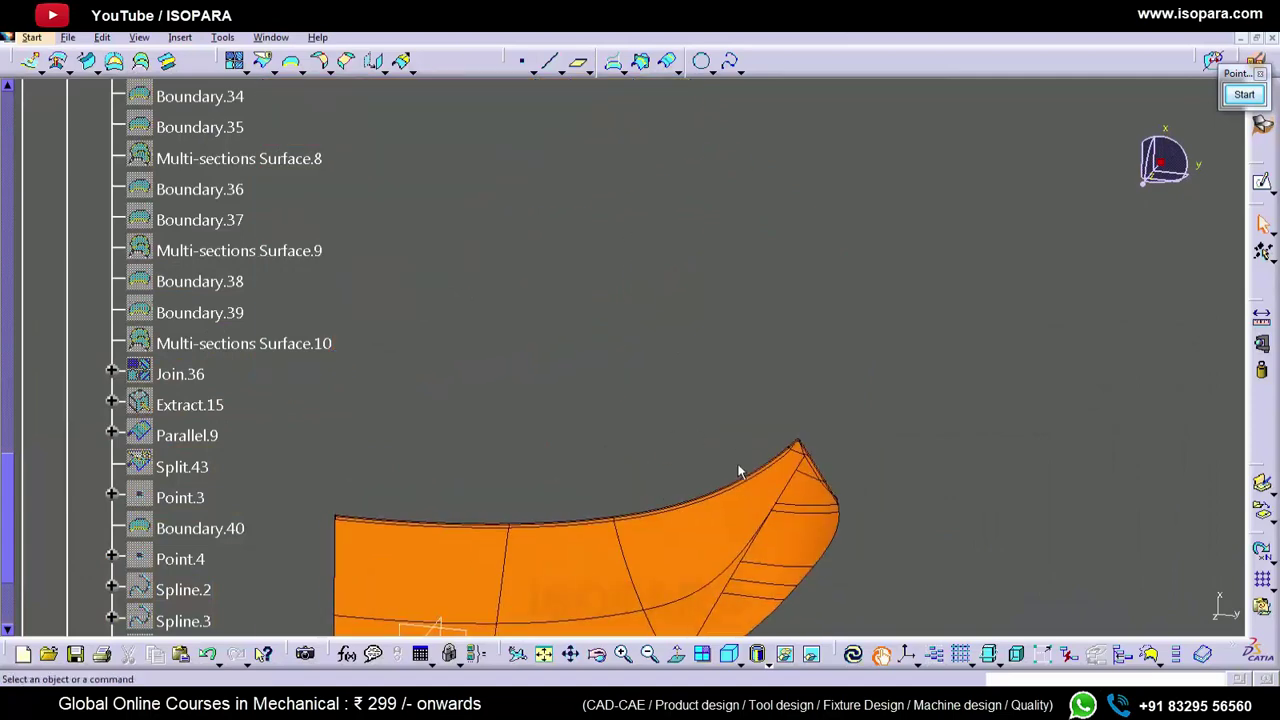
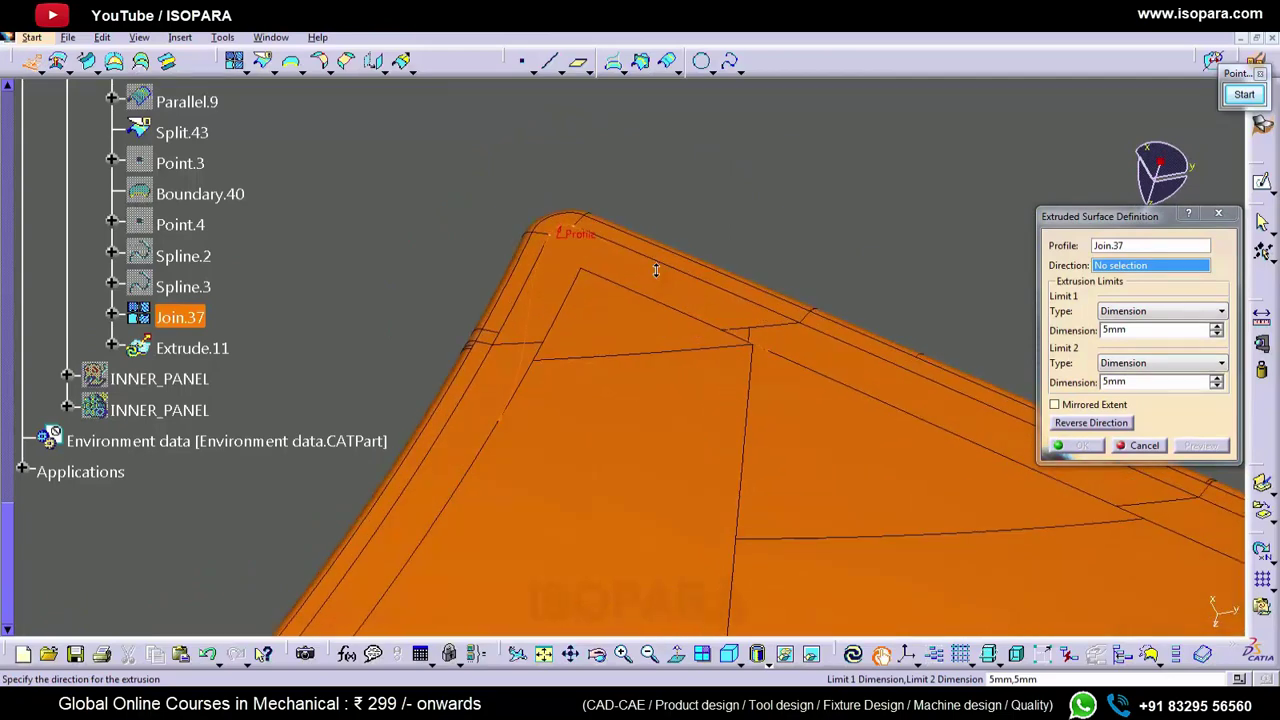
- Extrude Join.37 along the Z component with Limit 1 at 1 mm and Limit 2 at 5 mm
{"action": "right_click", "coordinate": [1113, 277]}
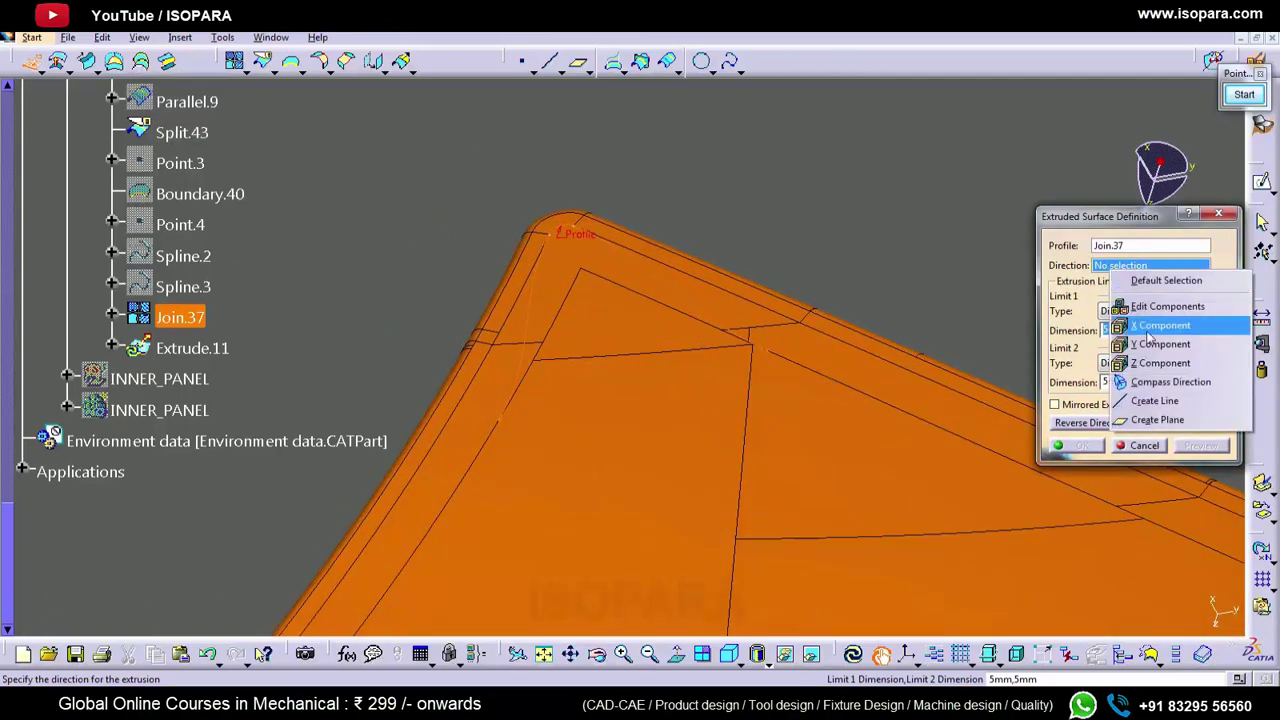
{"action": "left_click", "coordinate": [1122, 360]}
{"action": "middle_click_drag", "start_coordinate": [720, 440], "coordinate": [590, 339]}
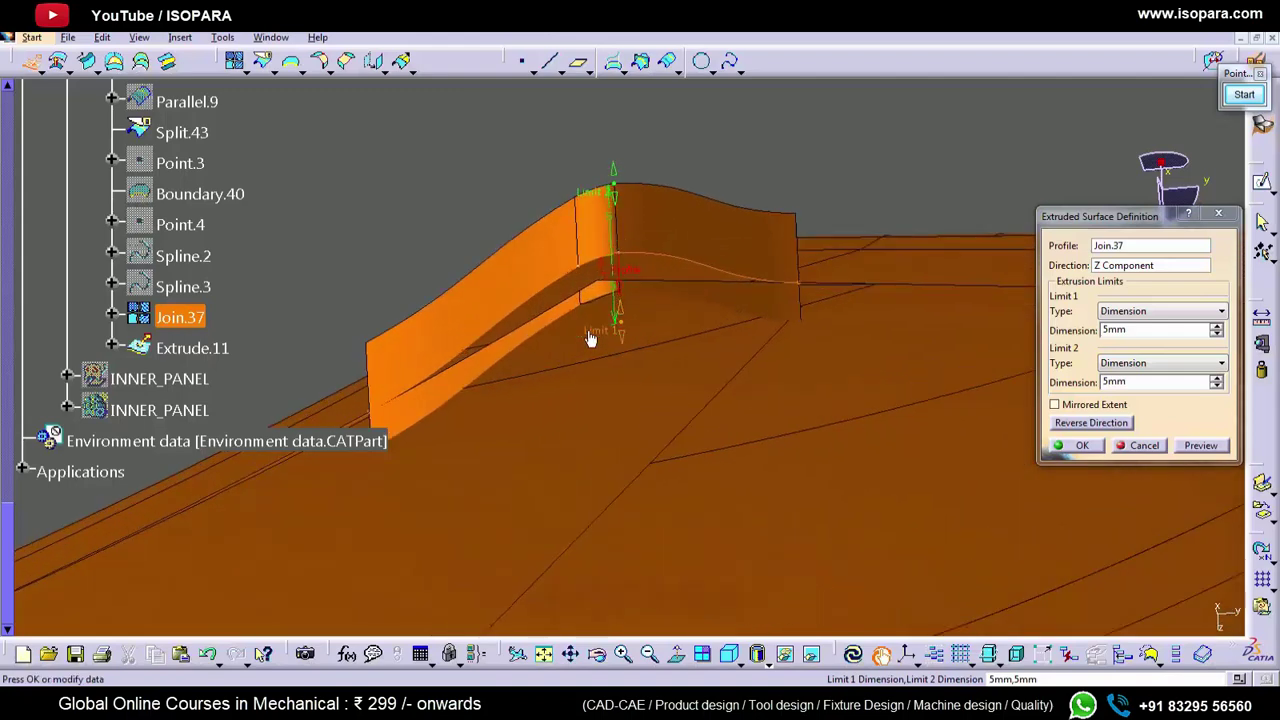
{"action": "left_click", "coordinate": [1201, 445]}
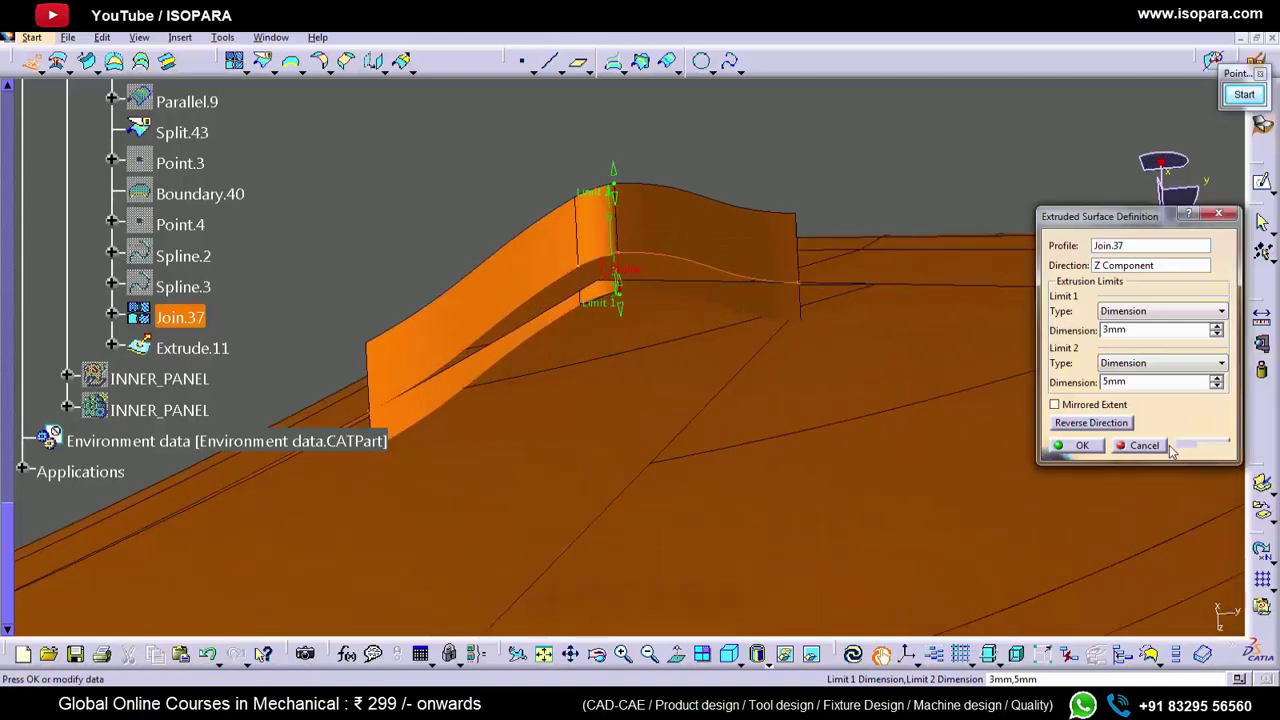
{"action": "middle_click_drag", "start_coordinate": [638, 407], "coordinate": [621, 368]}
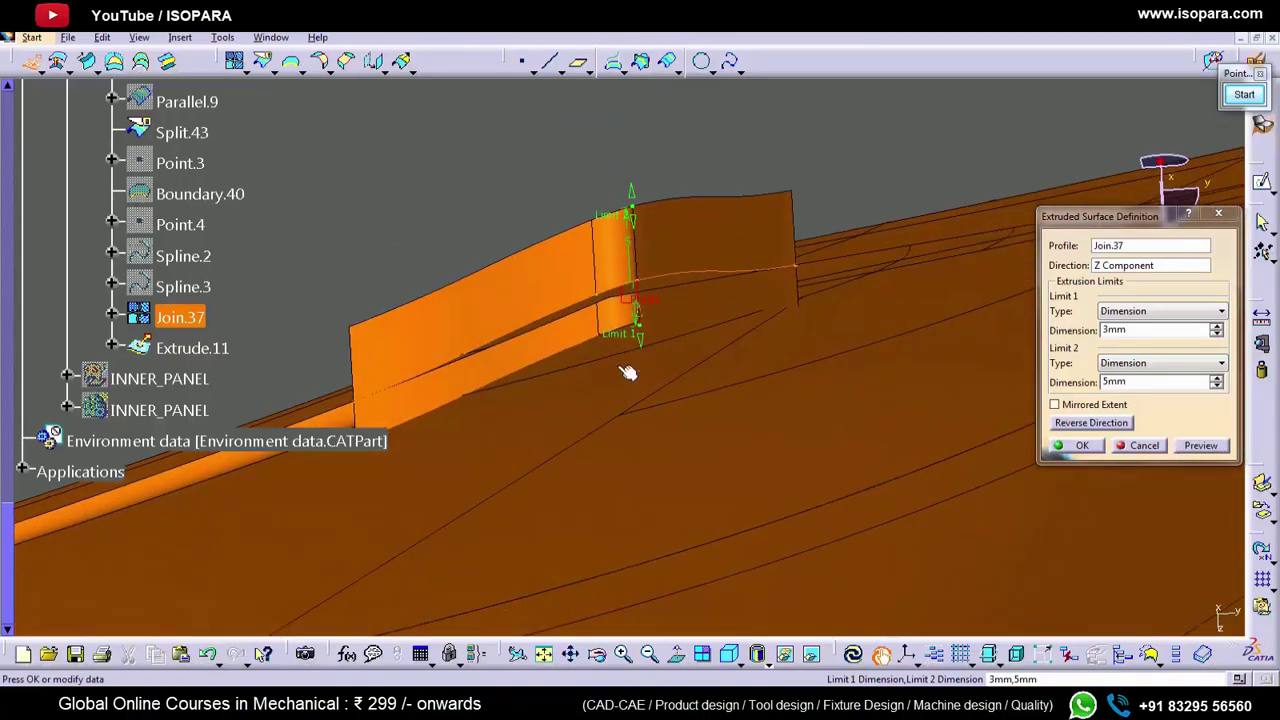
{"action": "left_click_drag", "start_coordinate": [617, 345], "coordinate": [612, 307]}
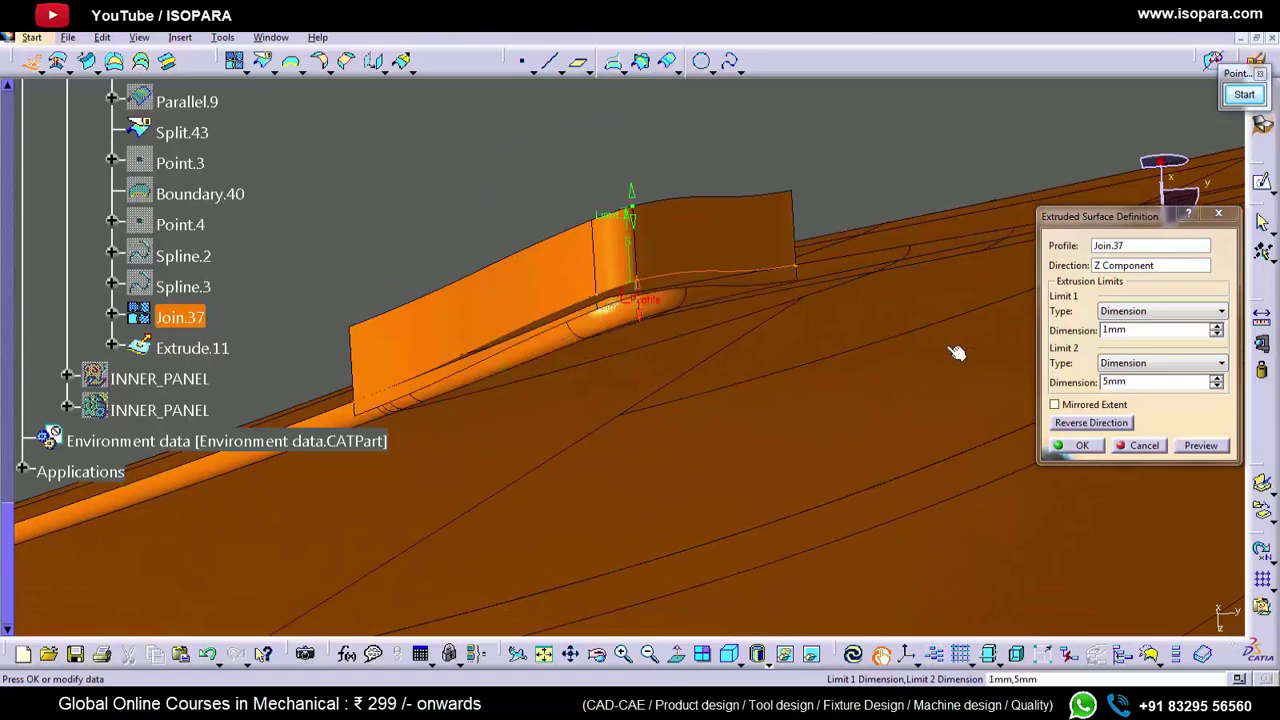
{"action": "left_click", "coordinate": [1084, 447]}
- Try to split Split.43 using Extrude.11 as the cutting element
{"action": "middle_click_drag", "start_coordinate": [543, 351], "coordinate": [562, 382]}
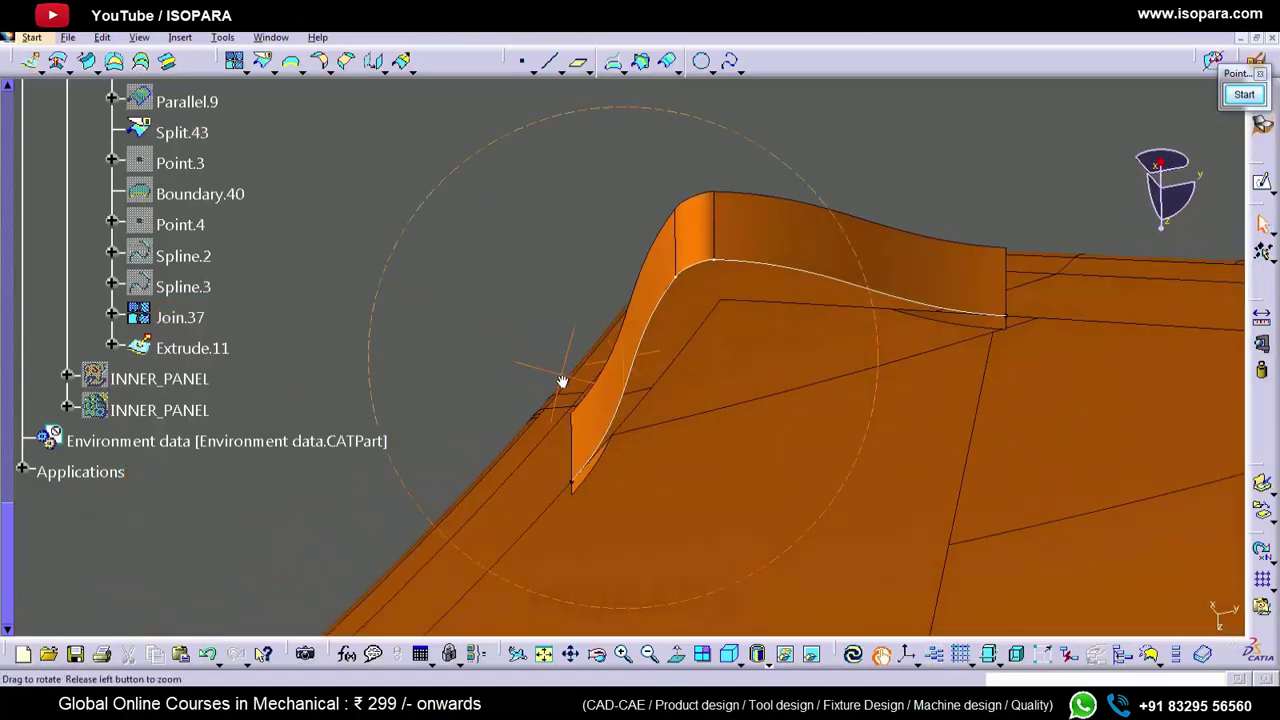
{"action": "middle_click_drag", "start_coordinate": [797, 271], "coordinate": [792, 502]}
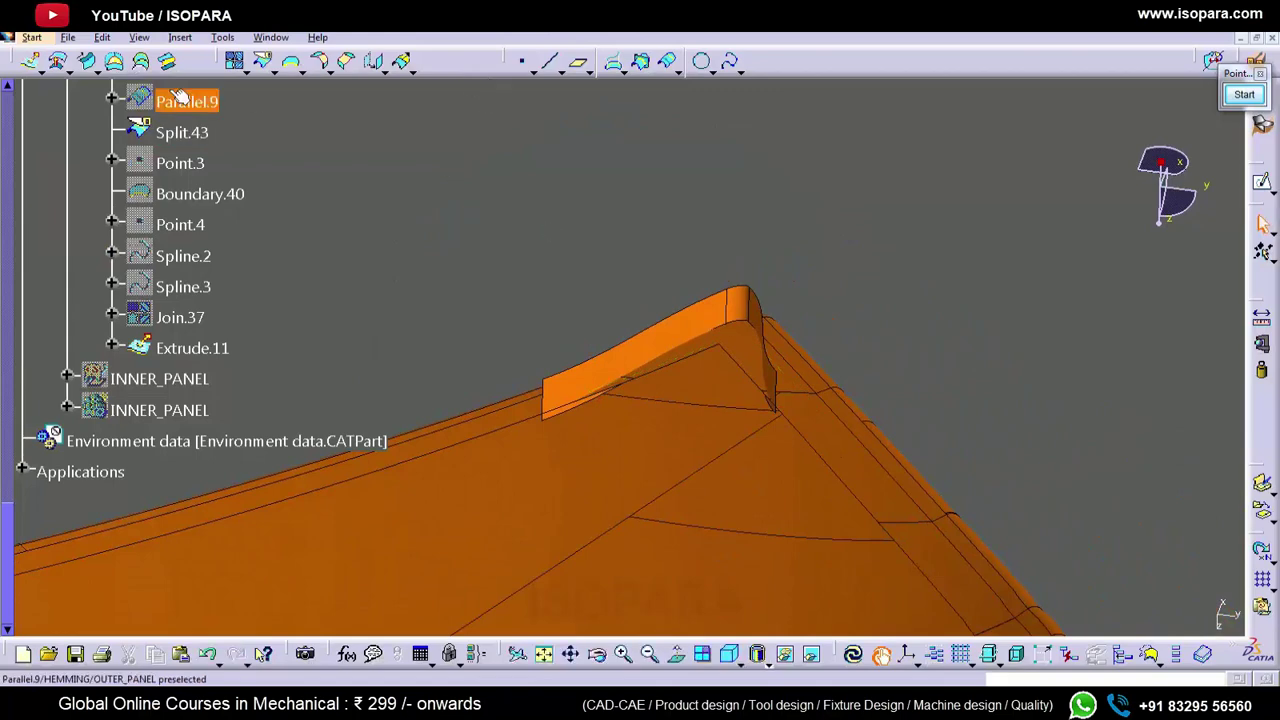
{"action": "left_click", "coordinate": [260, 64]}
{"action": "middle_click_drag", "start_coordinate": [674, 350], "coordinate": [556, 416]}
{"action": "left_click", "coordinate": [667, 363]}
{"action": "left_click", "coordinate": [719, 285]}
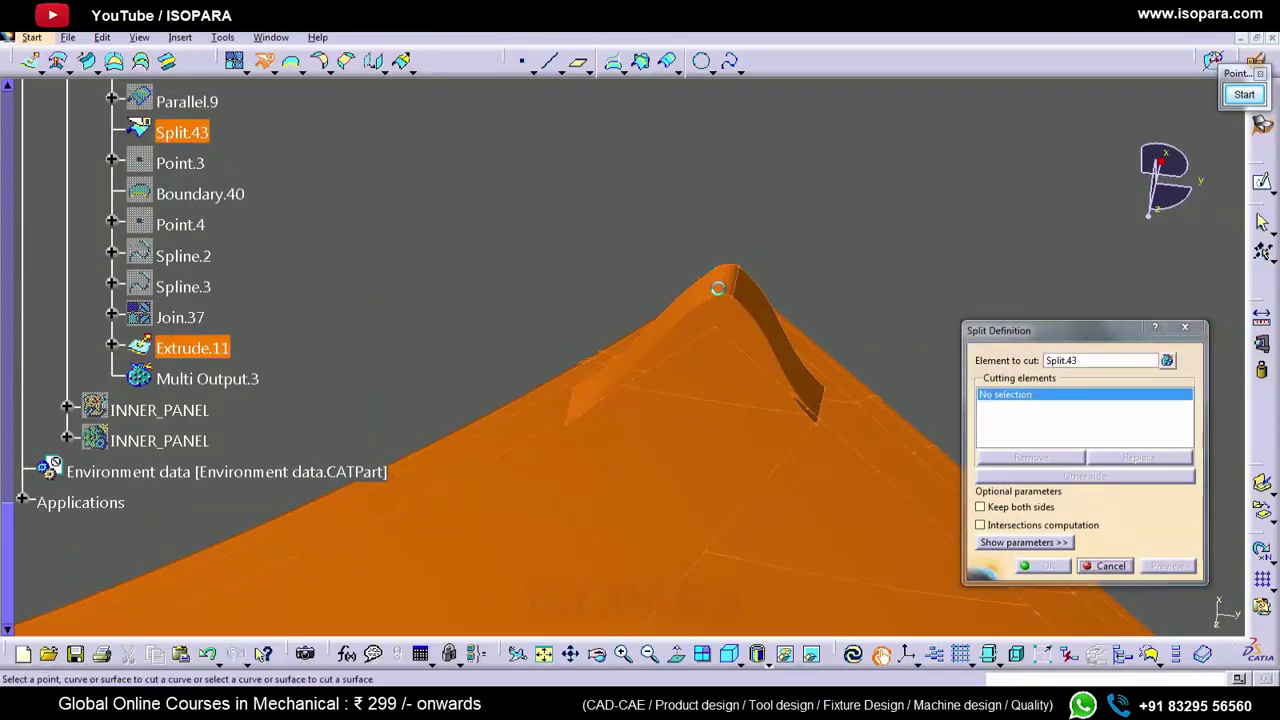
{"action": "middle_click_drag", "start_coordinate": [754, 546], "coordinate": [660, 473]}
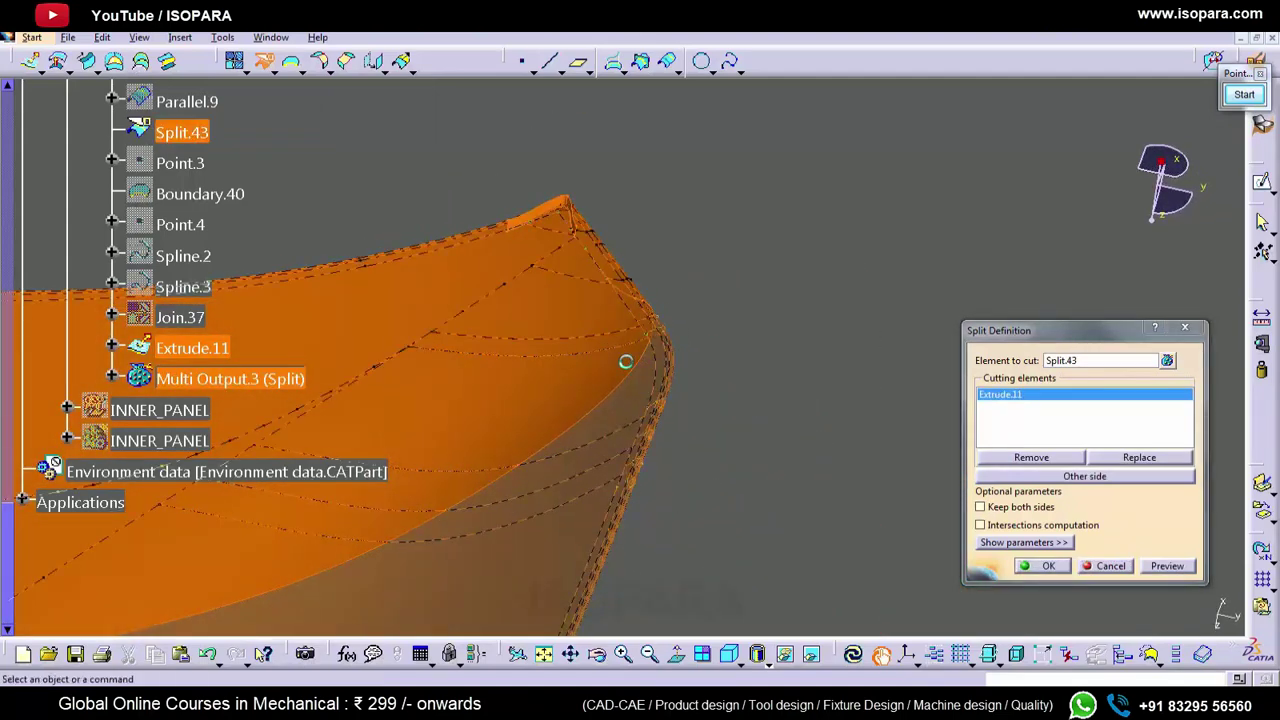
{"action": "key", "text": "Escape"}
- Examine where the ends of the extruded surface meet the inner flange edges around the hem corner
{"action": "middle_click_drag", "start_coordinate": [585, 298], "coordinate": [685, 228]}
{"action": "middle_click_drag", "start_coordinate": [715, 278], "coordinate": [722, 120]}
{"action": "middle_click_drag", "start_coordinate": [612, 534], "coordinate": [666, 334]}
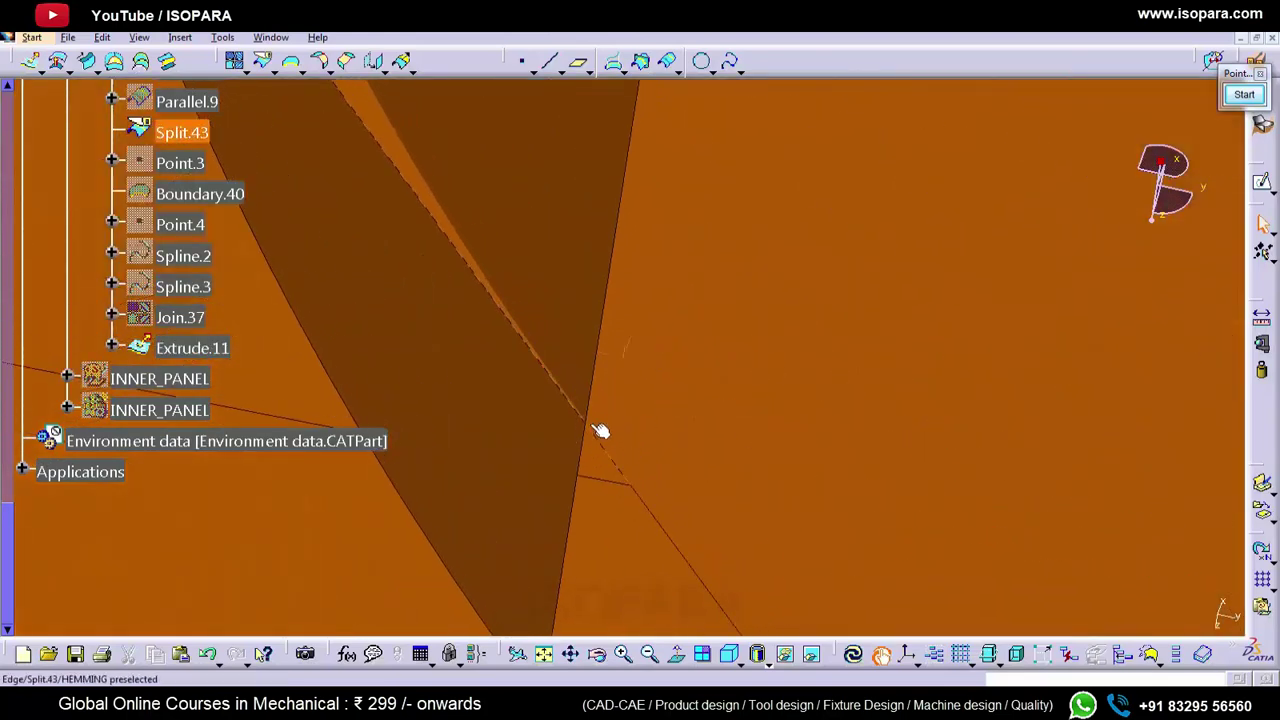
{"action": "middle_click_drag", "start_coordinate": [603, 431], "coordinate": [666, 264]}
{"action": "middle_click_drag", "start_coordinate": [625, 343], "coordinate": [699, 530]}
{"action": "middle_click_drag", "start_coordinate": [632, 300], "coordinate": [697, 538]}
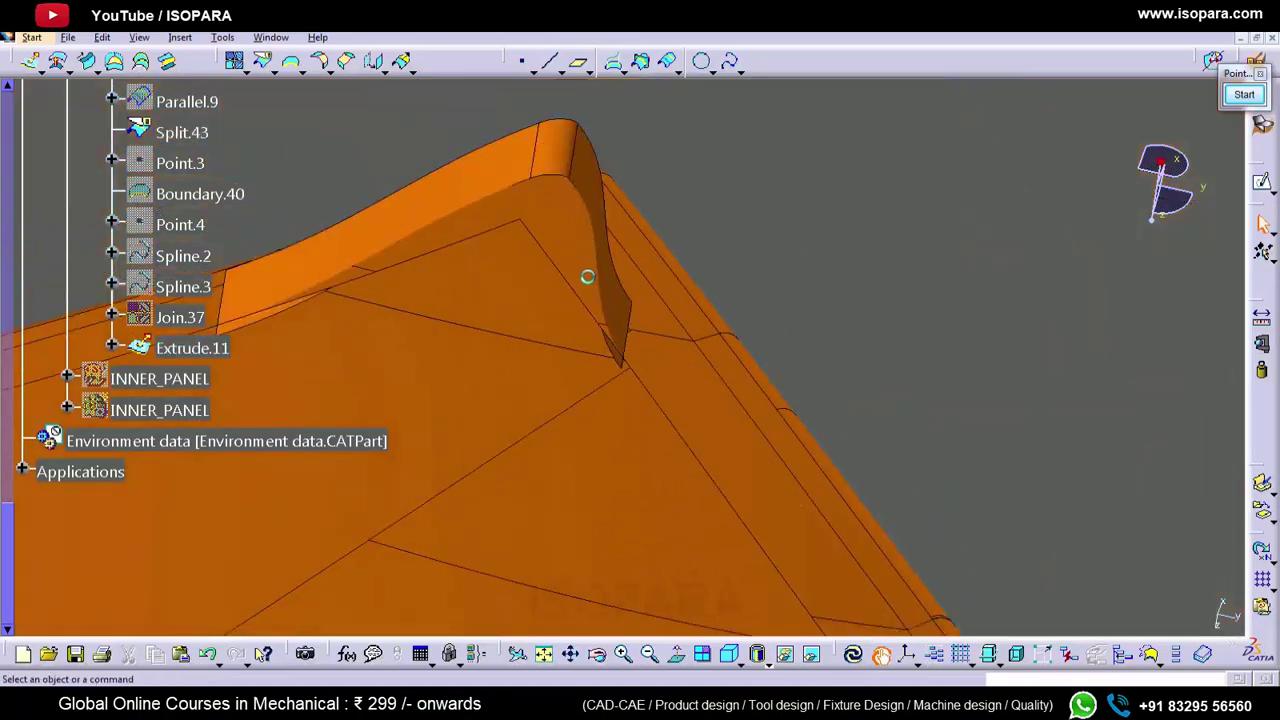
{"action": "middle_click_drag", "start_coordinate": [587, 277], "coordinate": [629, 390]}
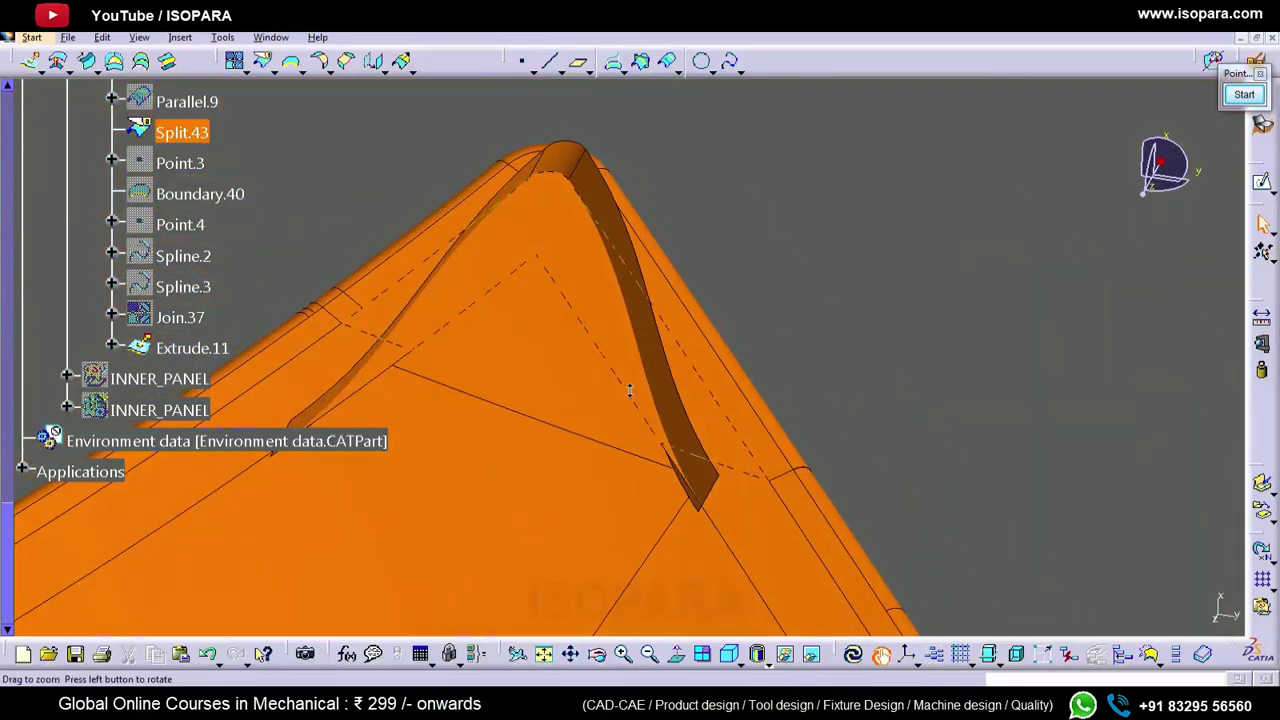
{"action": "middle_click_drag", "start_coordinate": [690, 475], "coordinate": [868, 513]}
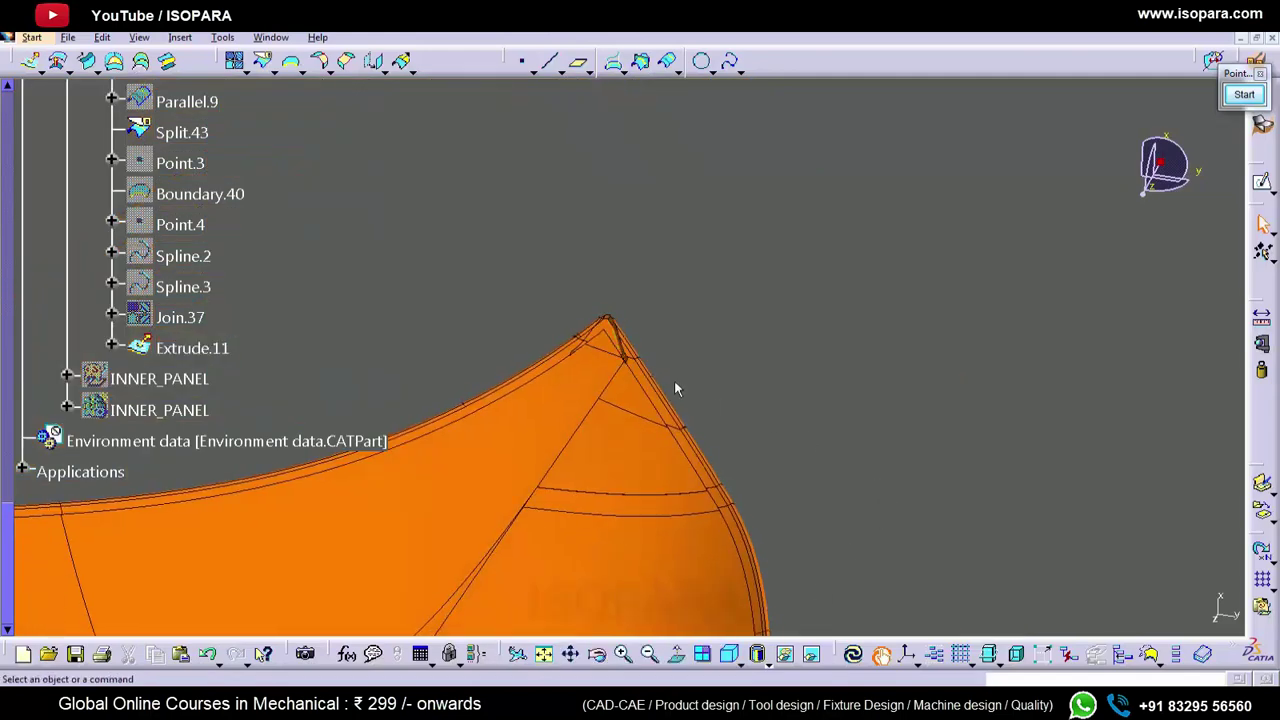
{"action": "middle_click_drag", "start_coordinate": [630, 363], "coordinate": [758, 86]}
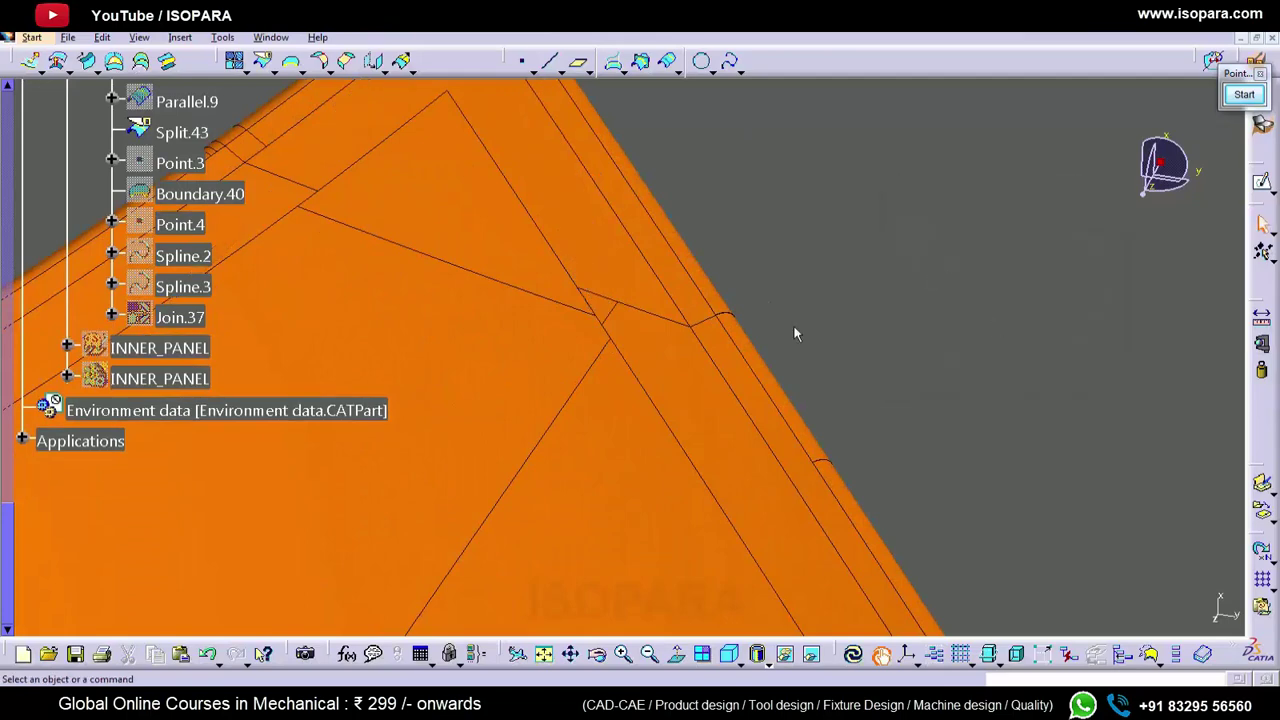
- Delete Point.3 on the second flange edge together with the spline and join that depend on it
{"action": "left_click", "coordinate": [173, 163]}
{"action": "middle_click_drag", "start_coordinate": [622, 344], "coordinate": [640, 130]}
{"action": "middle_click_drag", "start_coordinate": [602, 493], "coordinate": [642, 332]}
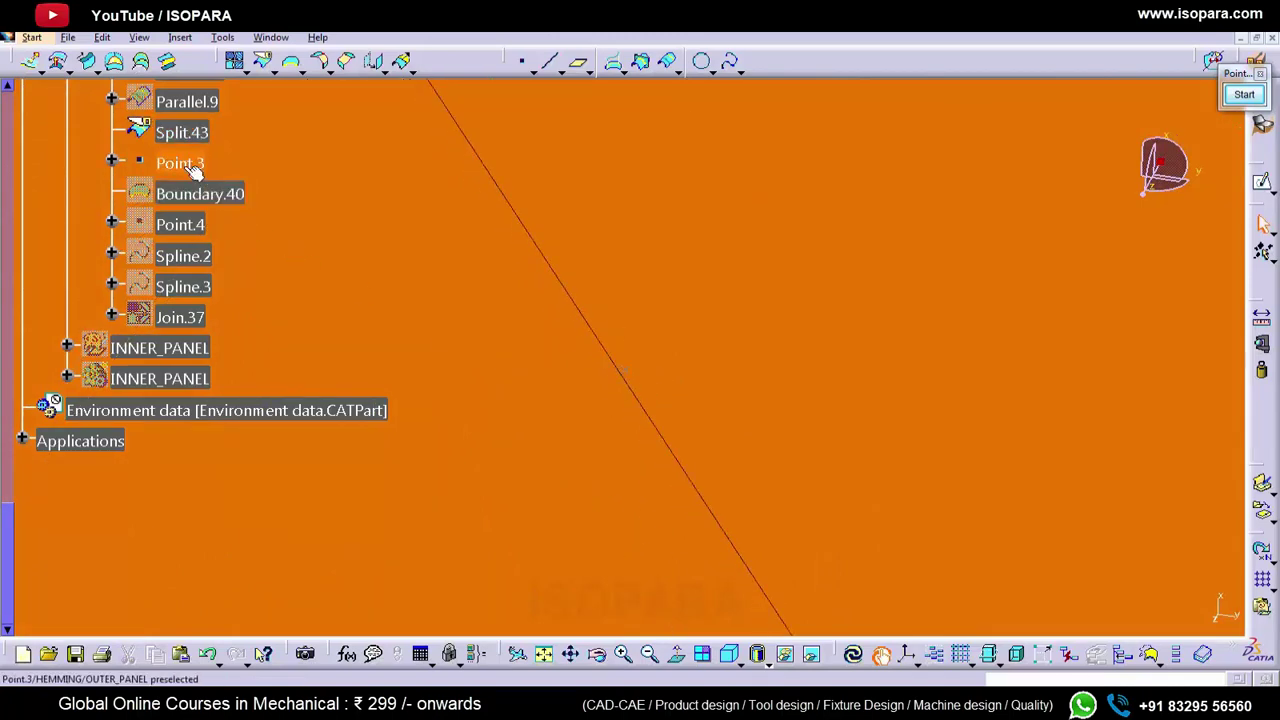
{"action": "key", "text": "Delete"}
{"action": "key", "text": "Return"}
{"action": "middle_click_drag", "start_coordinate": [438, 236], "coordinate": [436, 226]}
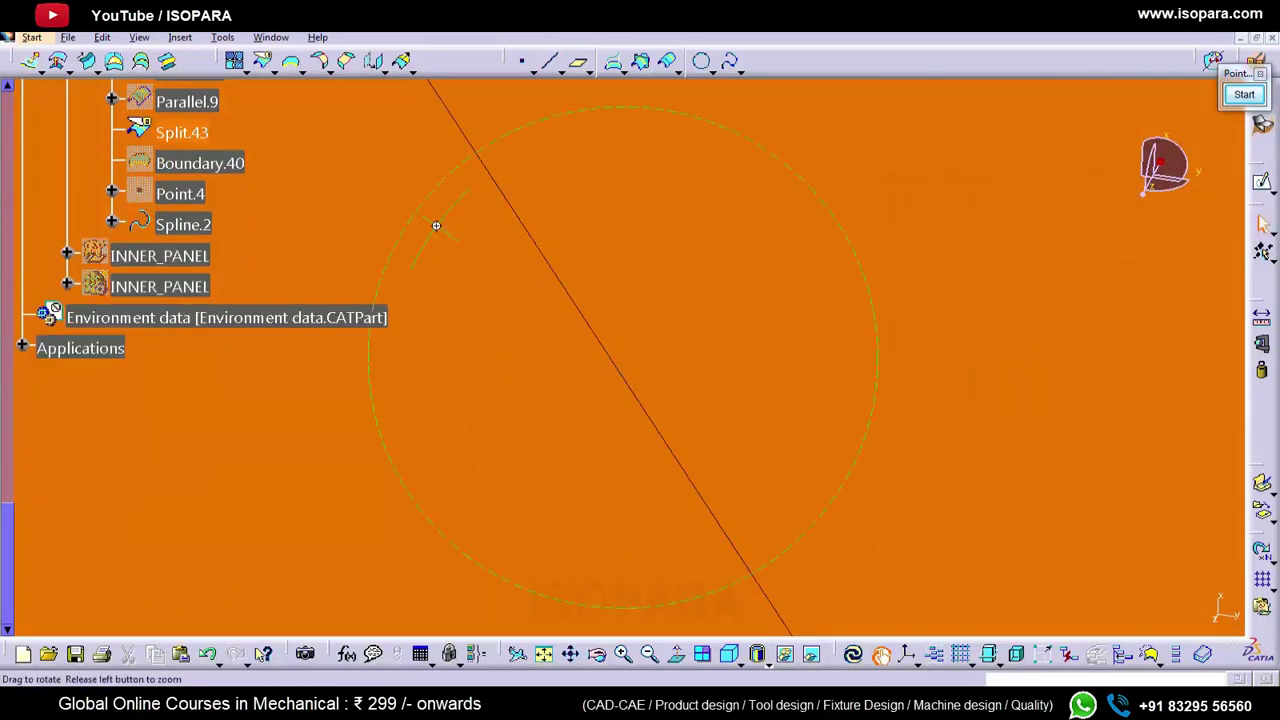
- Extract the second inner flange edge of Split.43 as a boundary curve with tangent continuity
{"action": "left_click", "coordinate": [292, 62]}
{"action": "left_click", "coordinate": [483, 155]}
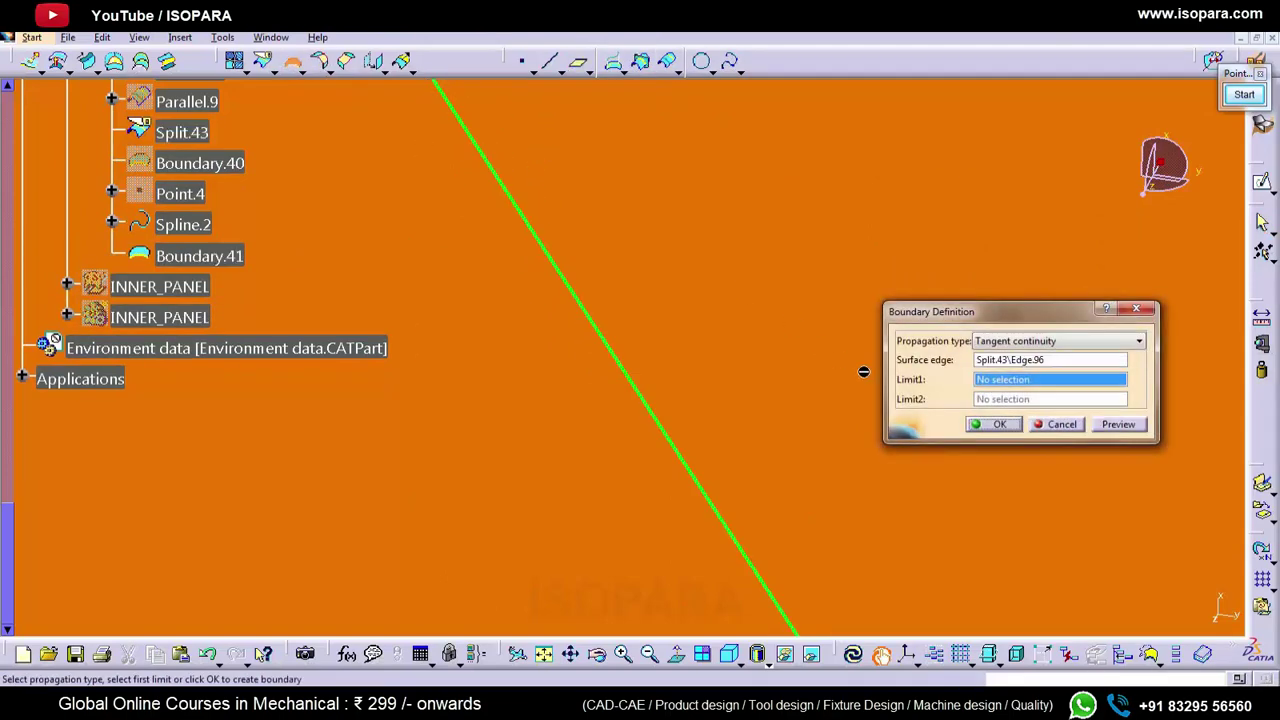
{"action": "left_click", "coordinate": [996, 424]}
- Place a point on Boundary.41 at a geodesic distance of 20 mm from the curve's extremity near the corner
{"action": "left_click", "coordinate": [526, 65]}
{"action": "left_click", "coordinate": [477, 150]}
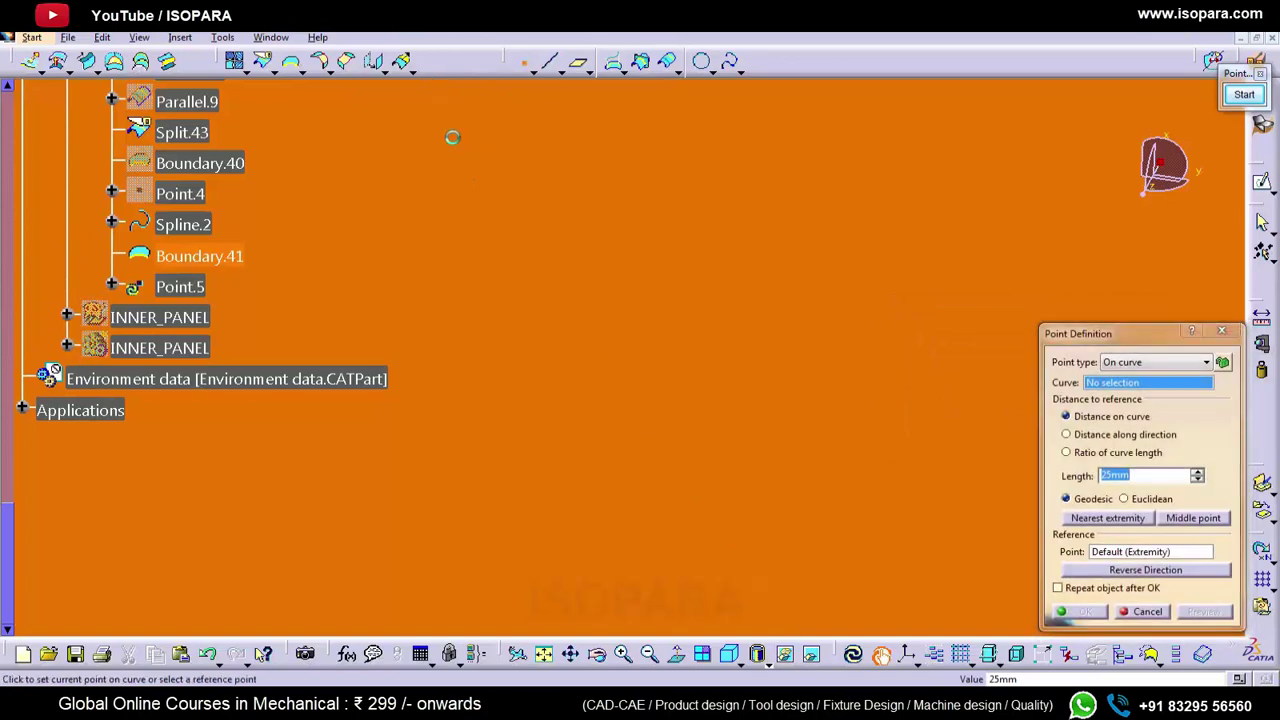
{"action": "middle_click_drag", "start_coordinate": [456, 138], "coordinate": [612, 520]}
{"action": "key", "text": "Escape"}
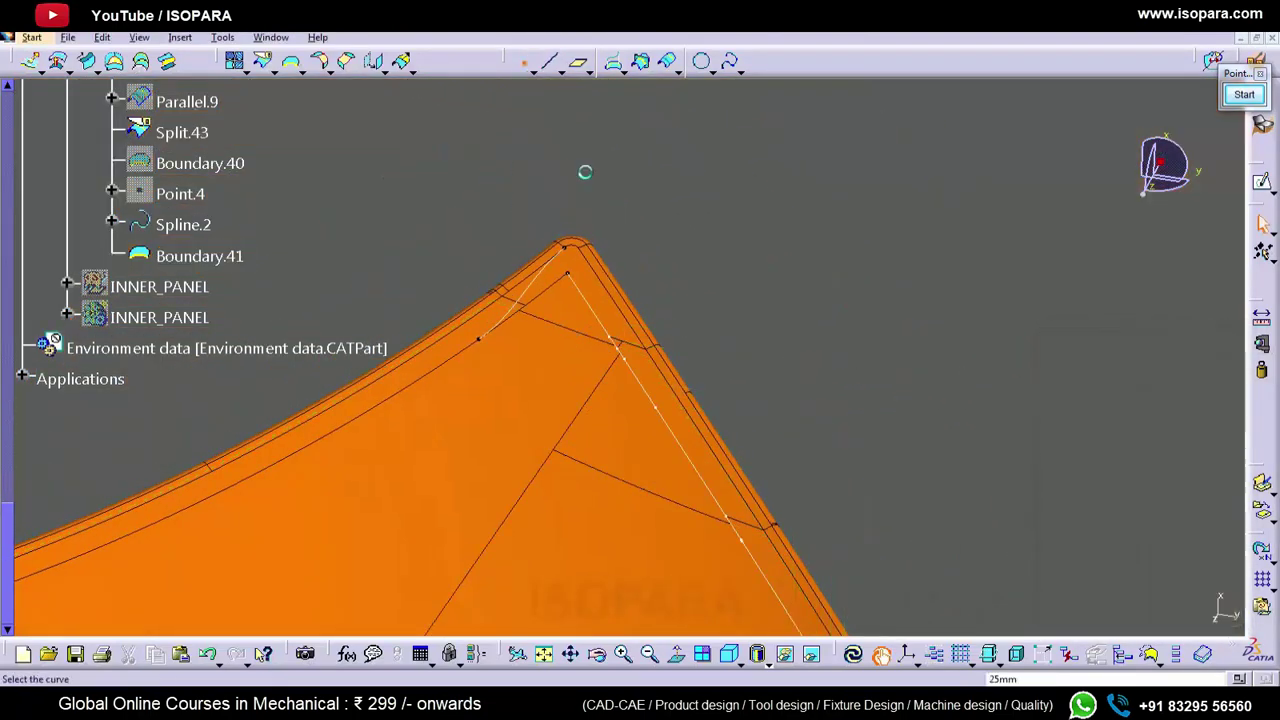
{"action": "left_click", "coordinate": [611, 322]}
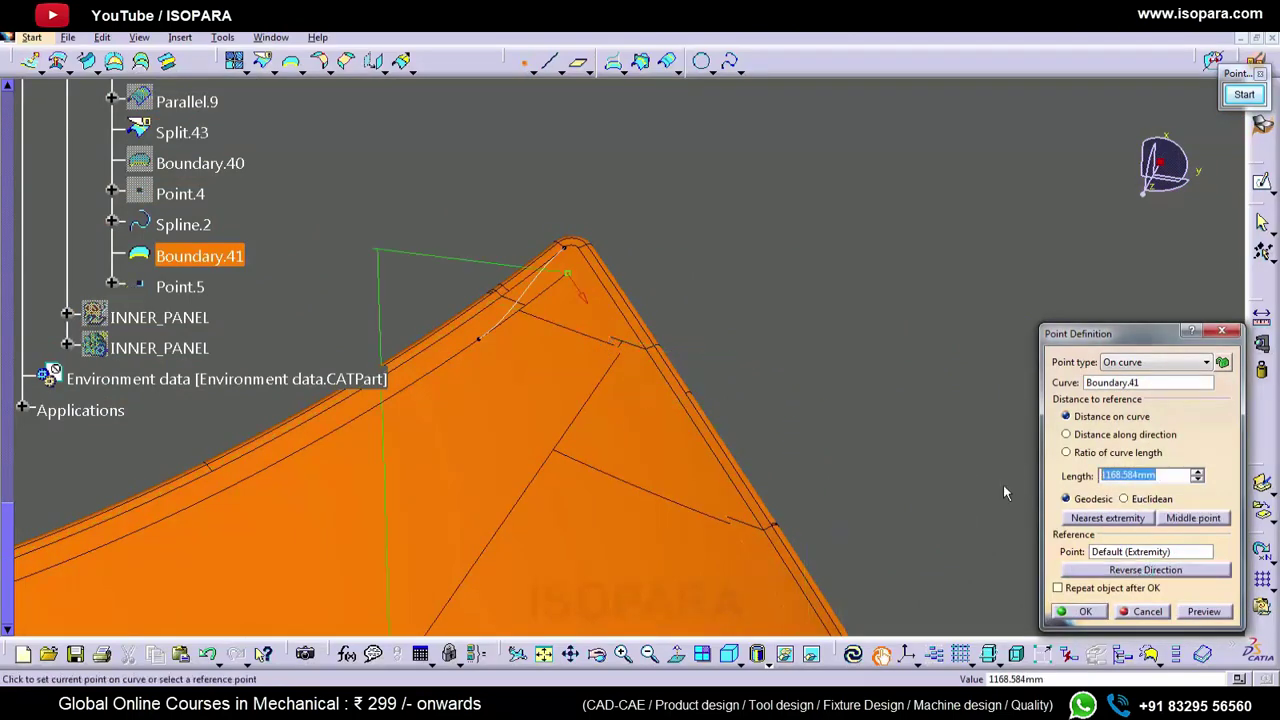
{"action": "type", "text": "20"}
{"action": "key", "text": "Return"}
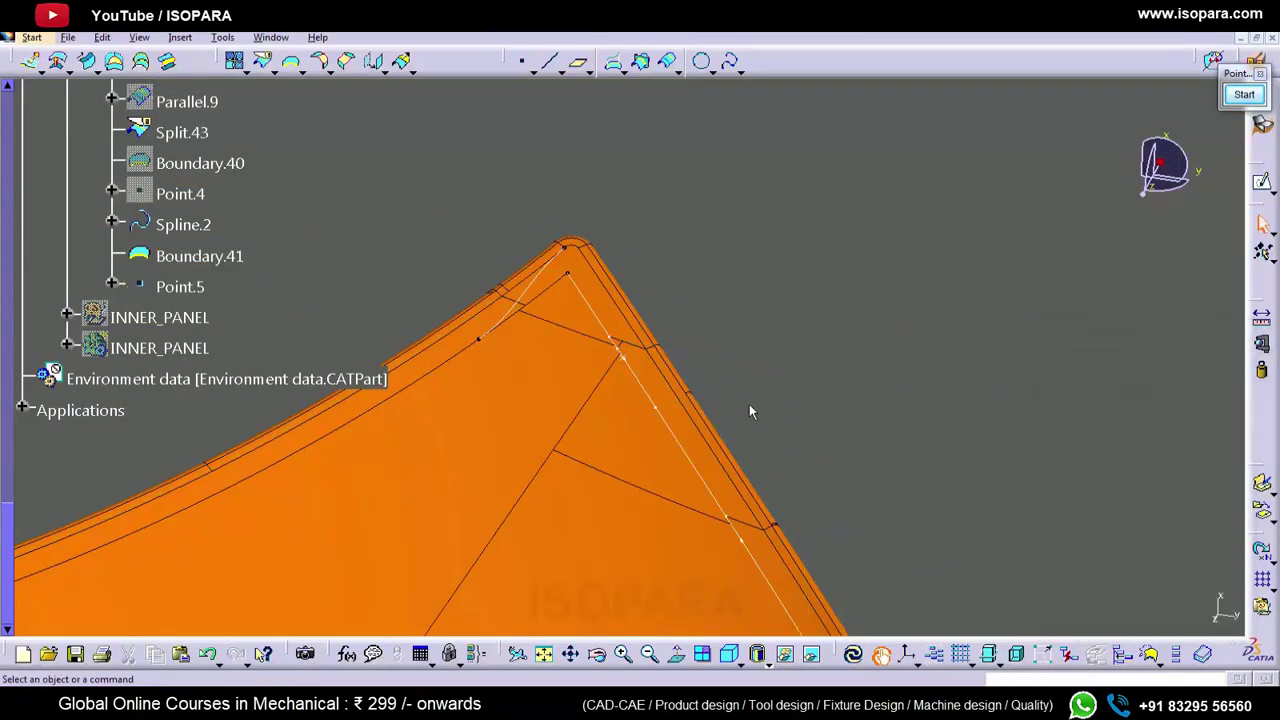
- Create a spline from the corner arc's free end to Point.5, tangent to the arc and to the flange edge
{"action": "left_click", "coordinate": [724, 57]}
{"action": "middle_click_drag", "start_coordinate": [606, 289], "coordinate": [642, 179], "text": "ctrl"}
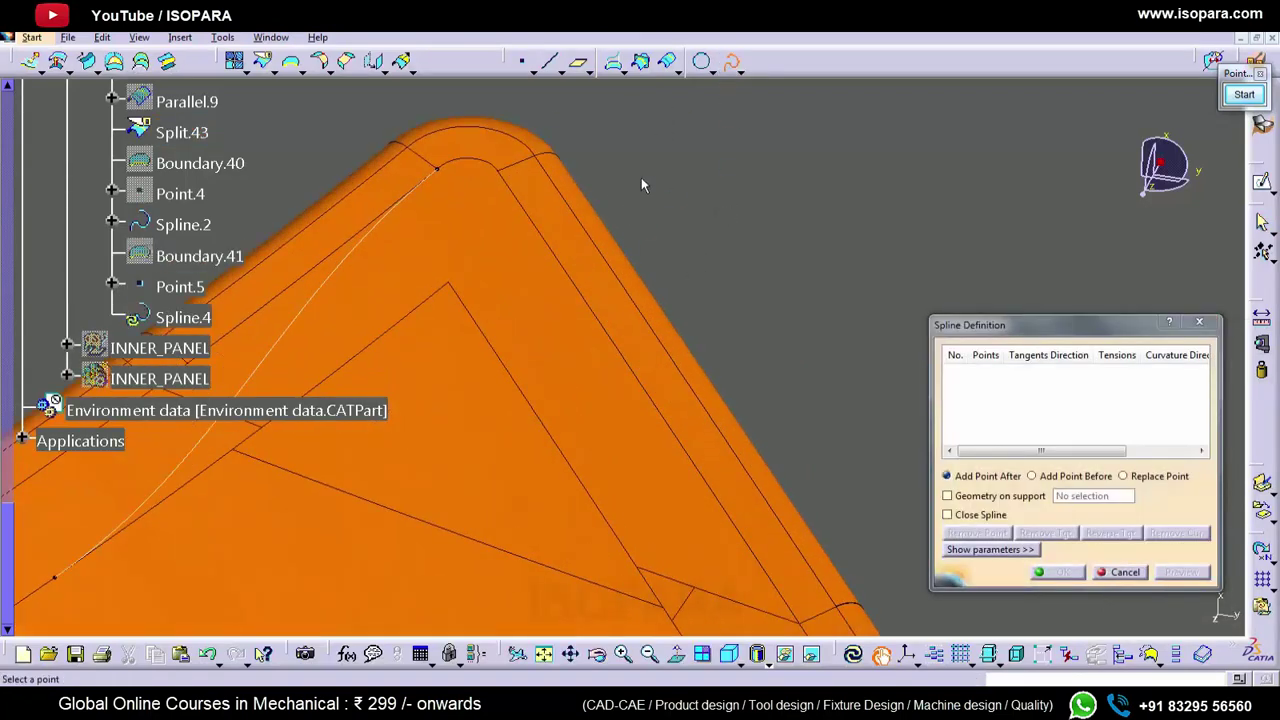
{"action": "left_click", "coordinate": [508, 176]}
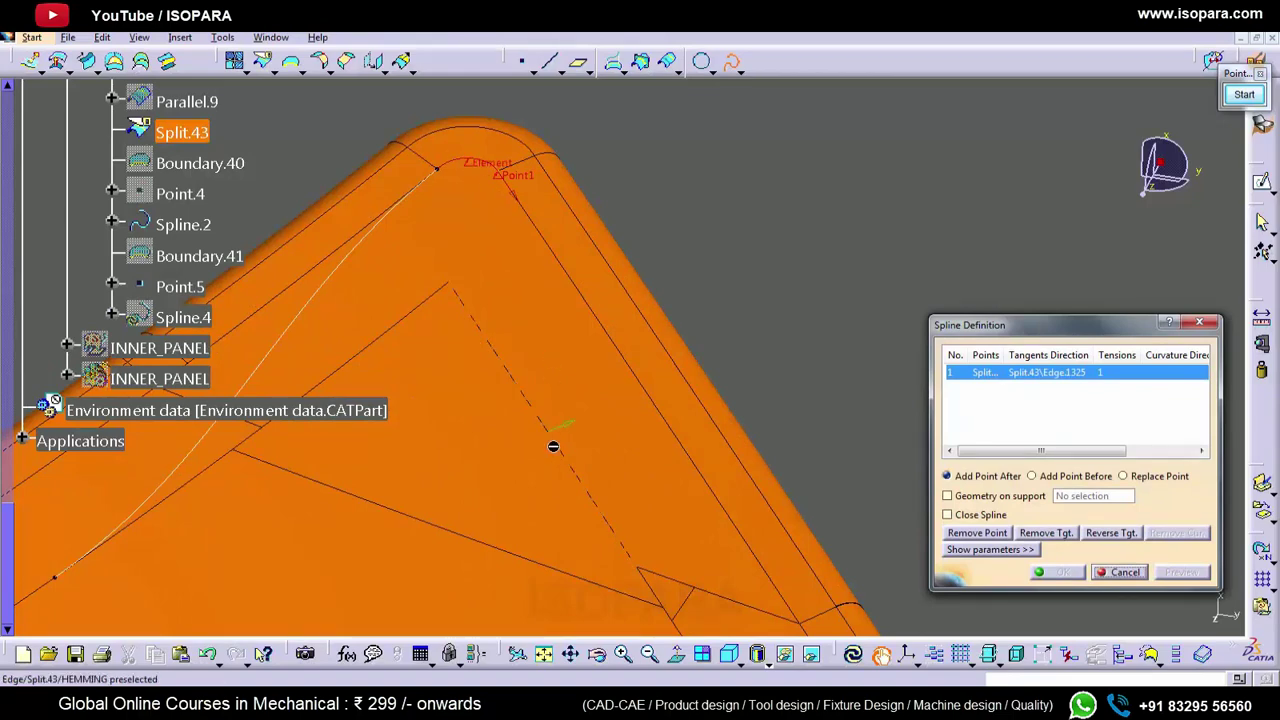
{"action": "middle_click_drag", "start_coordinate": [672, 590], "coordinate": [520, 237]}
{"action": "left_click", "coordinate": [549, 310]}
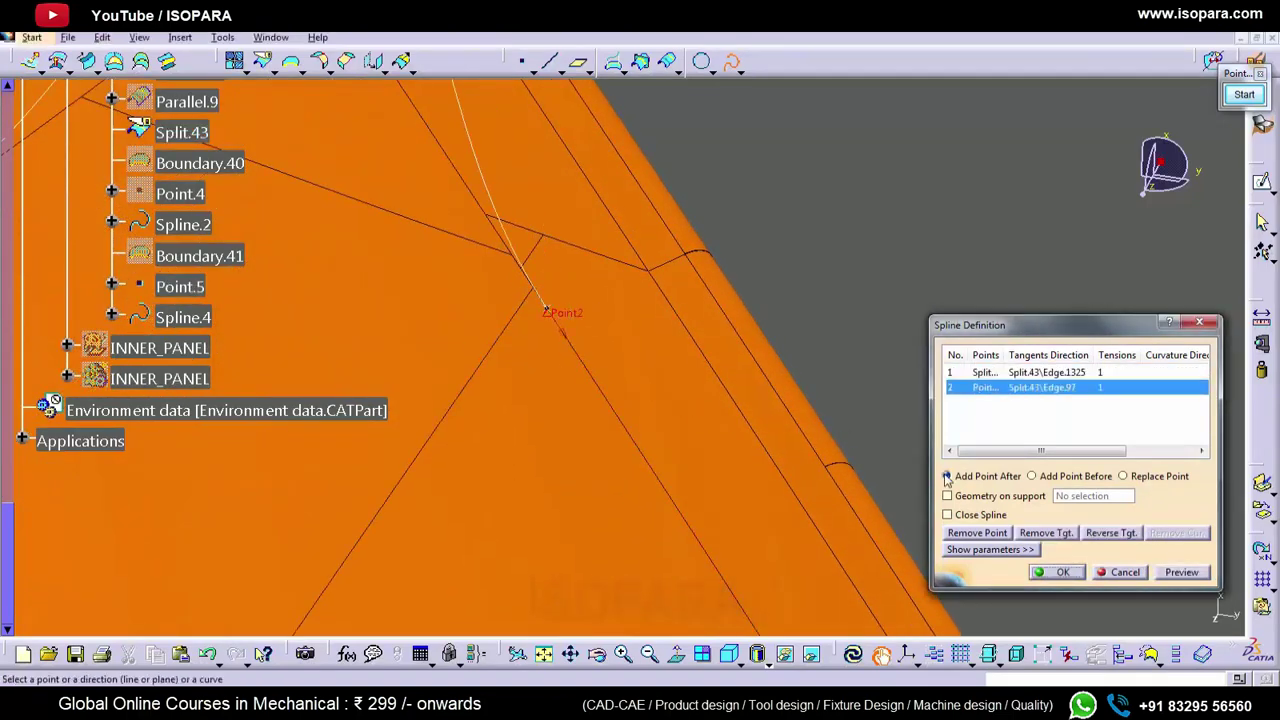
{"action": "left_click", "coordinate": [1062, 570]}
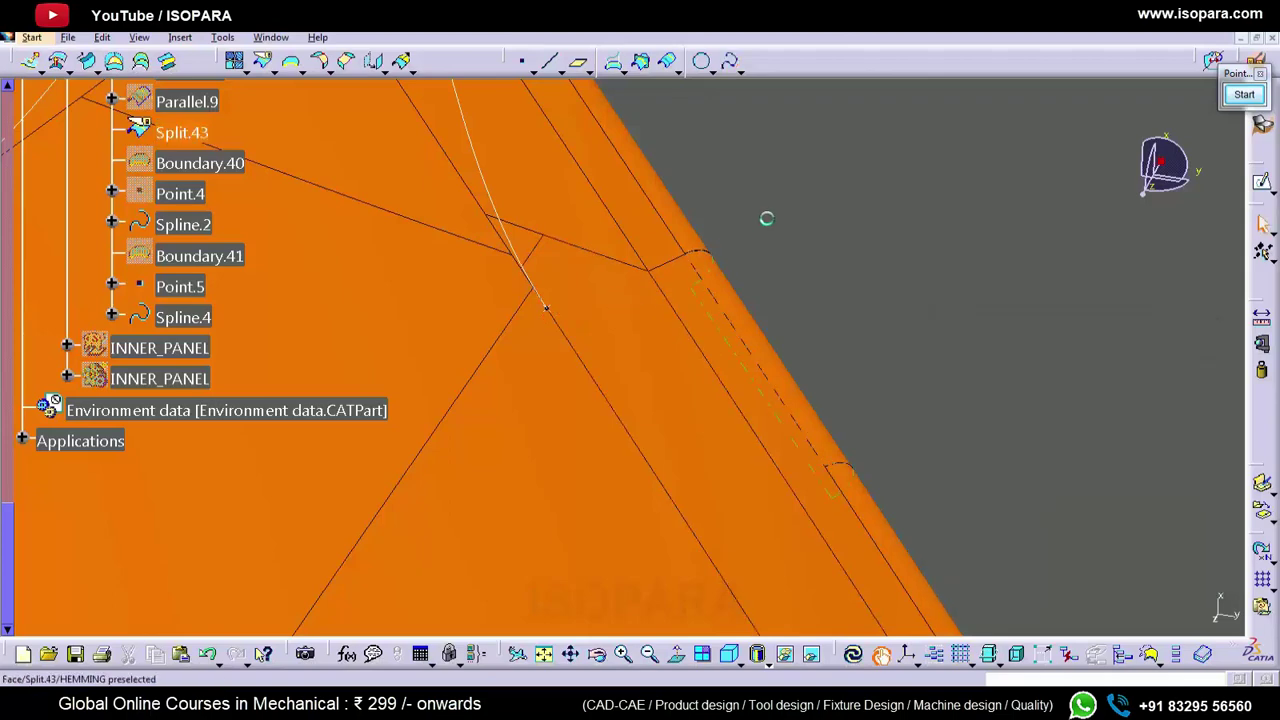
- Join Spline.4, the corner arc edge of Split.43 and Spline.2 into one continuous trimming curve
{"action": "left_click", "coordinate": [244, 72]}
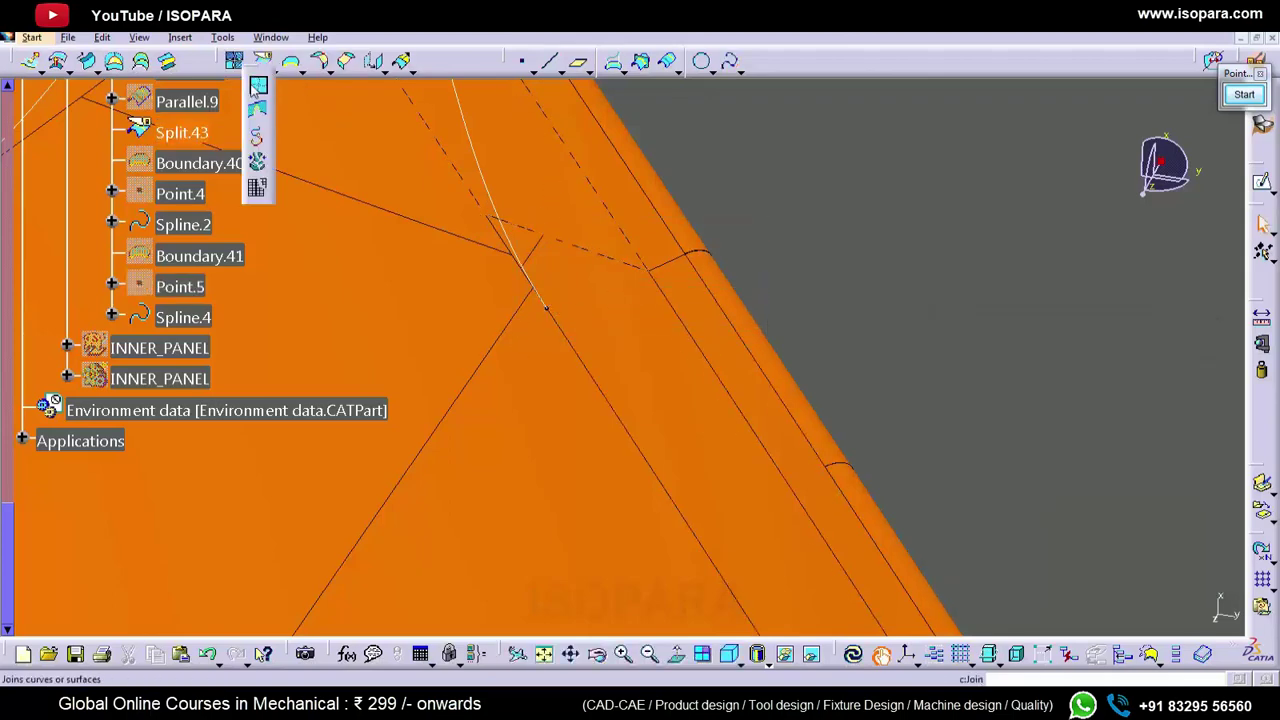
{"action": "left_click", "coordinate": [257, 86]}
{"action": "left_click", "coordinate": [466, 123]}
{"action": "middle_click_drag", "start_coordinate": [373, 120], "coordinate": [683, 553]}
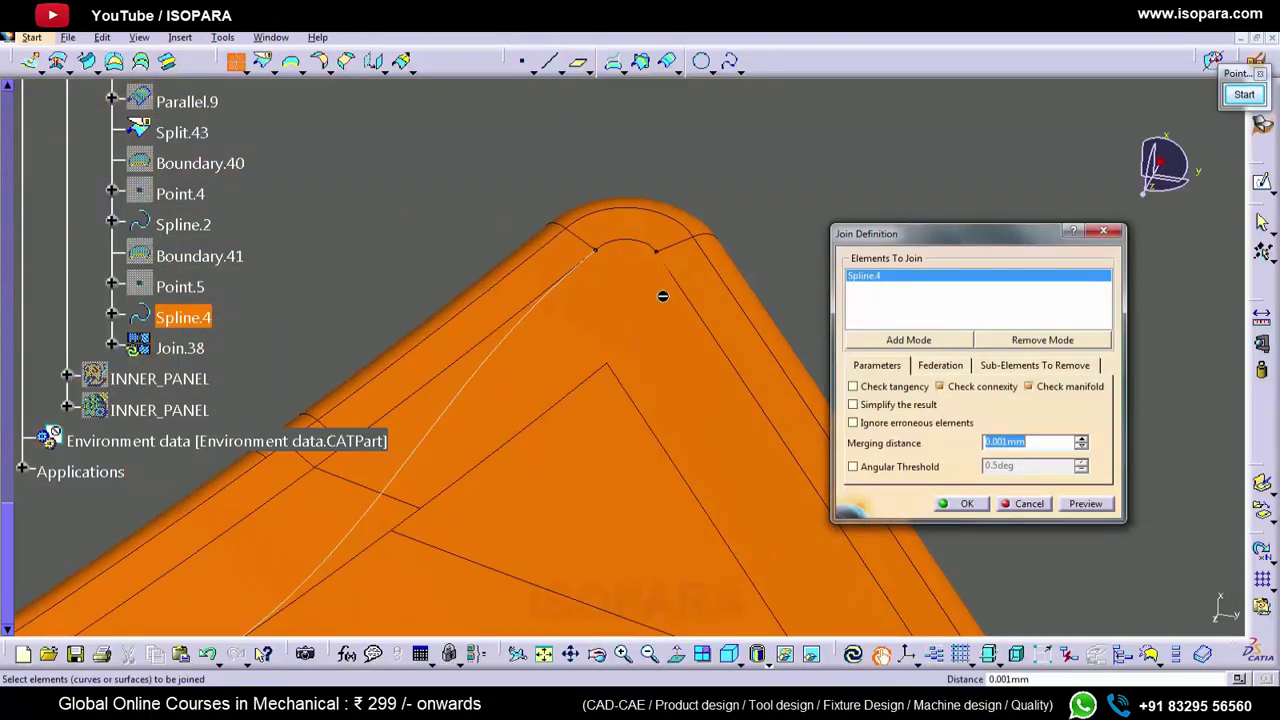
{"action": "left_click", "coordinate": [629, 242]}
{"action": "left_click", "coordinate": [581, 276]}
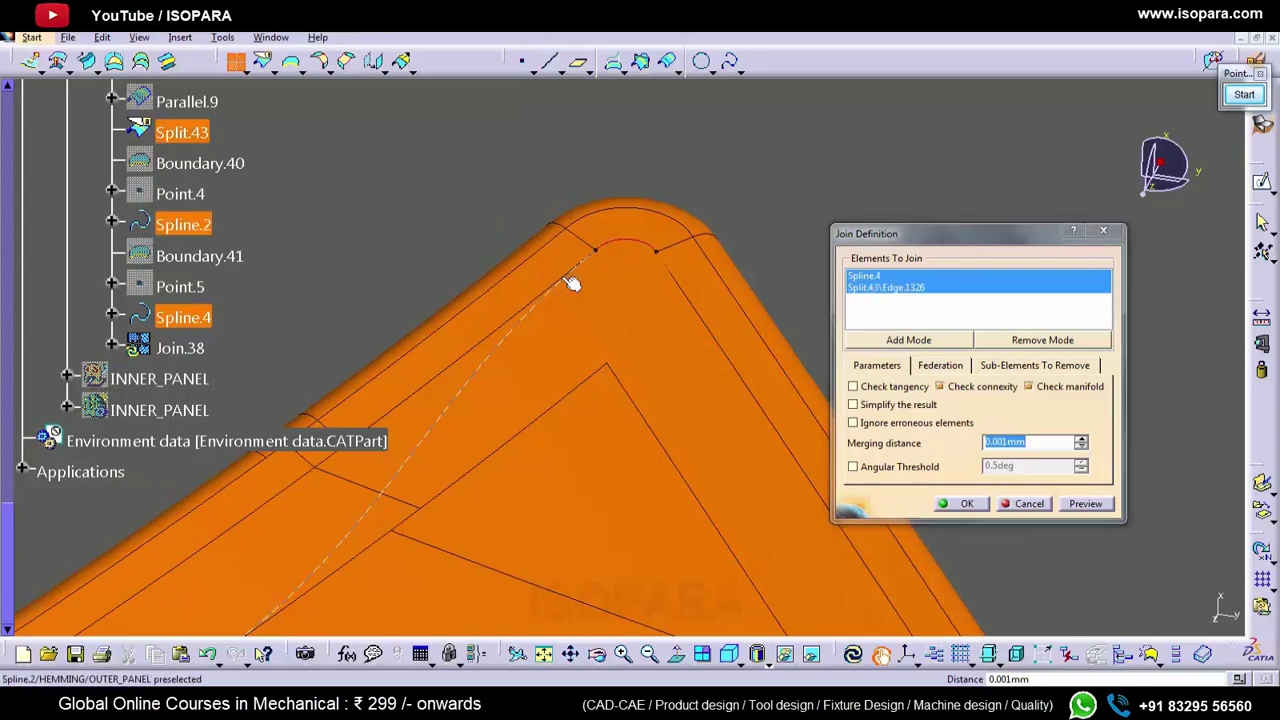
{"action": "left_click", "coordinate": [948, 505]}
{"action": "middle_click_drag", "start_coordinate": [662, 335], "coordinate": [617, 320], "text": "ctrl"}
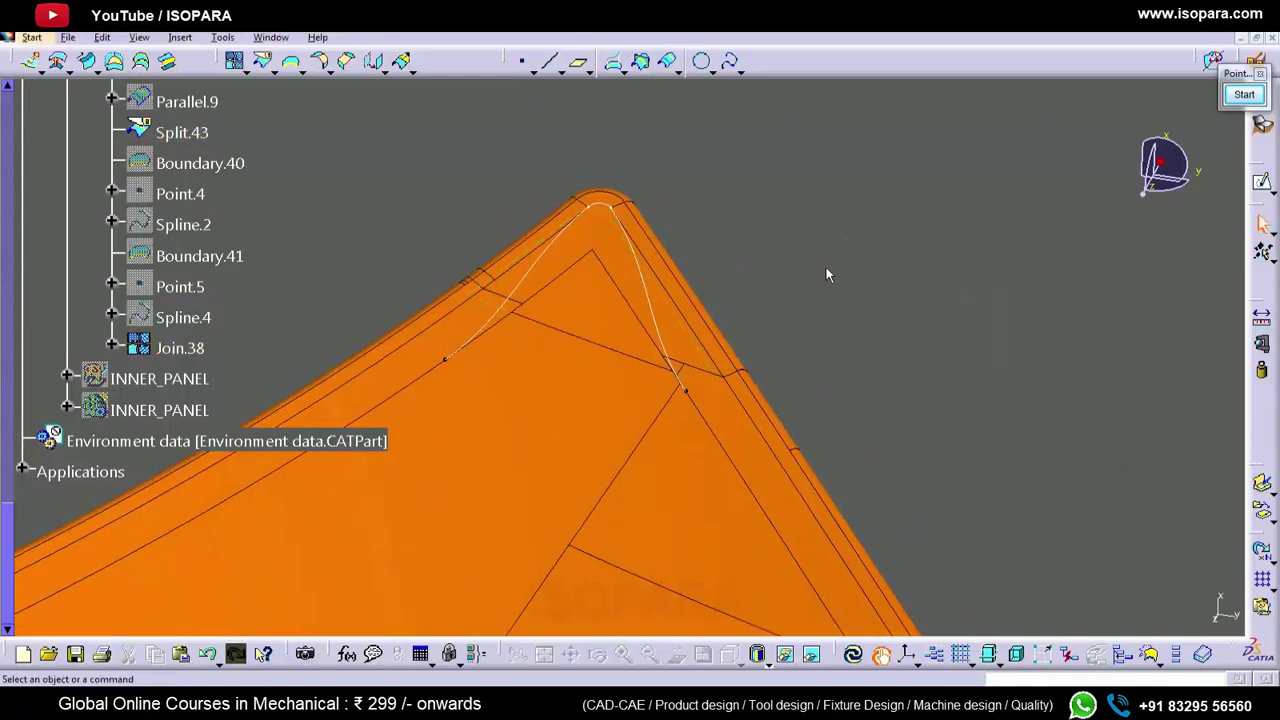
- Split Split.43 using a normal projection of Join.38 onto Split.43 as the cutting element
{"action": "left_click", "coordinate": [263, 61]}
{"action": "left_click", "coordinate": [182, 132]}
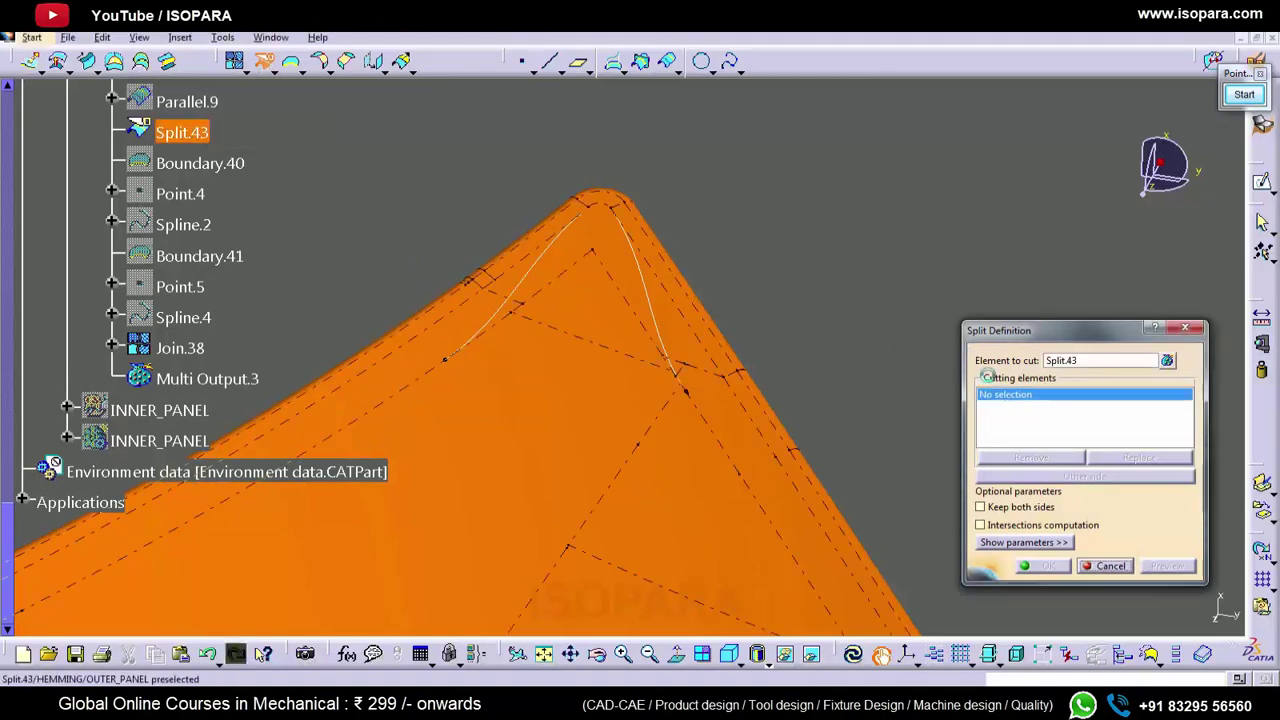
{"action": "right_click", "coordinate": [1005, 395]}
{"action": "left_click", "coordinate": [1047, 338]}
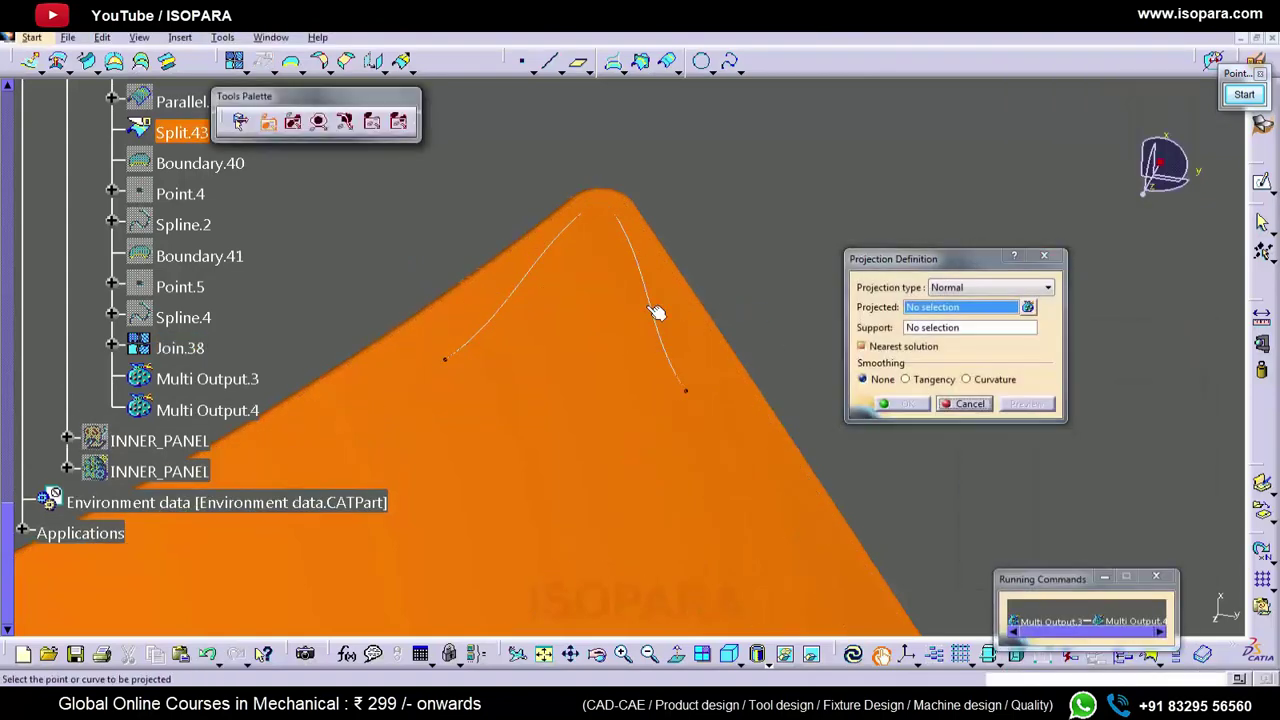
{"action": "left_click", "coordinate": [650, 306]}
{"action": "left_click", "coordinate": [718, 403]}
{"action": "middle_click_drag", "start_coordinate": [550, 308], "coordinate": [556, 398], "text": "ctrl"}
{"action": "left_click", "coordinate": [908, 404]}
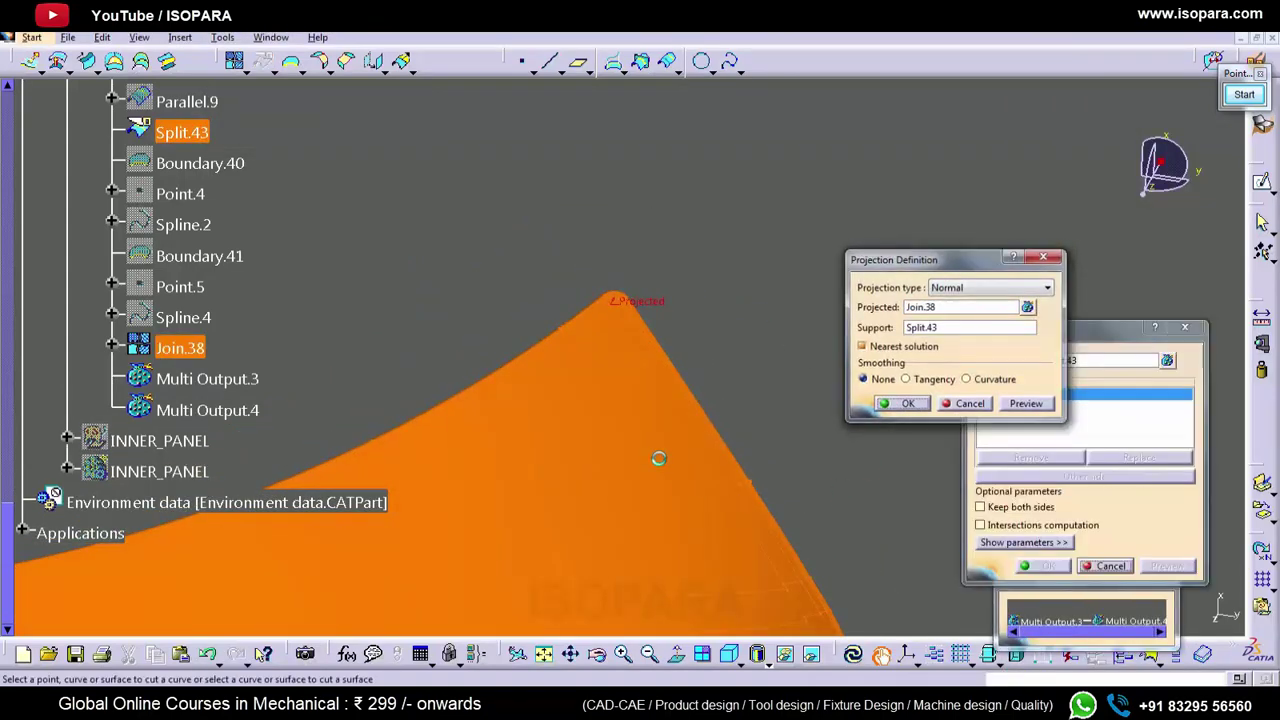
{"action": "middle_click_drag", "start_coordinate": [552, 298], "coordinate": [504, 87]}
{"action": "left_click", "coordinate": [1044, 566]}
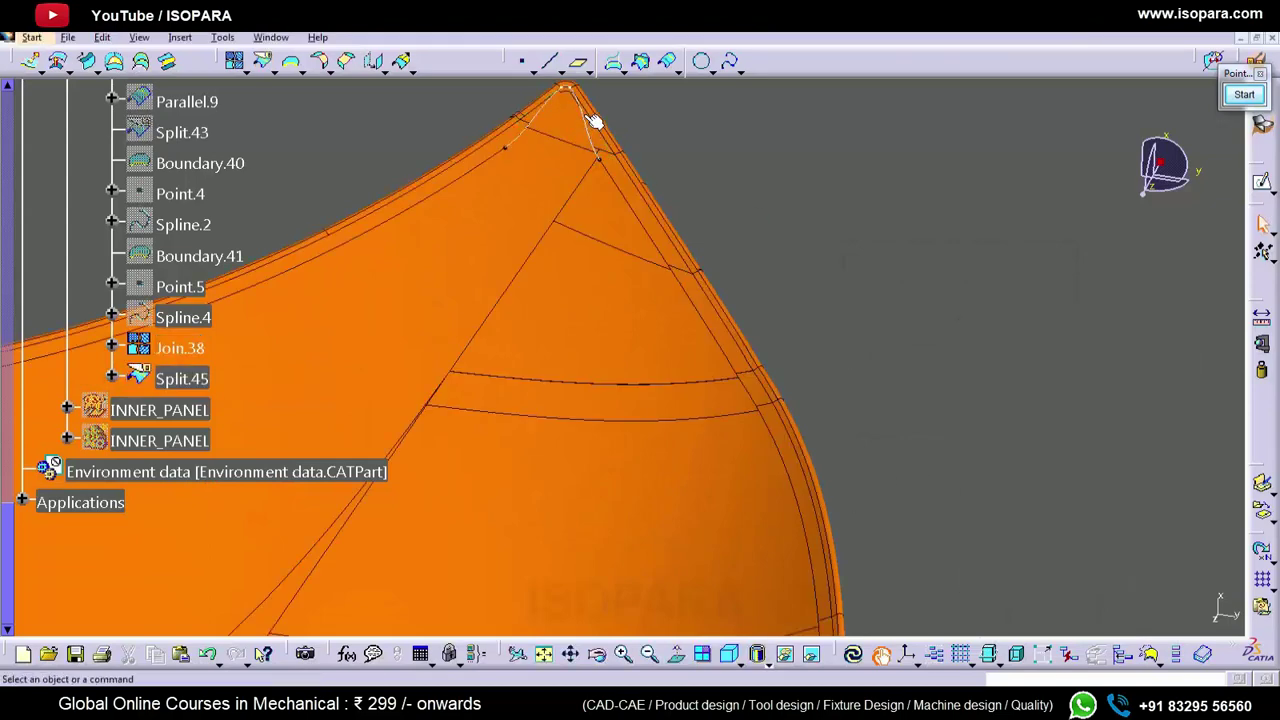
- Examine the trimmed hem corner and its splined edges against the inner panel
{"action": "middle_click_drag", "start_coordinate": [598, 270], "coordinate": [631, 528], "text": "ctrl"}
{"action": "middle_click_drag", "start_coordinate": [630, 449], "coordinate": [608, 331]}
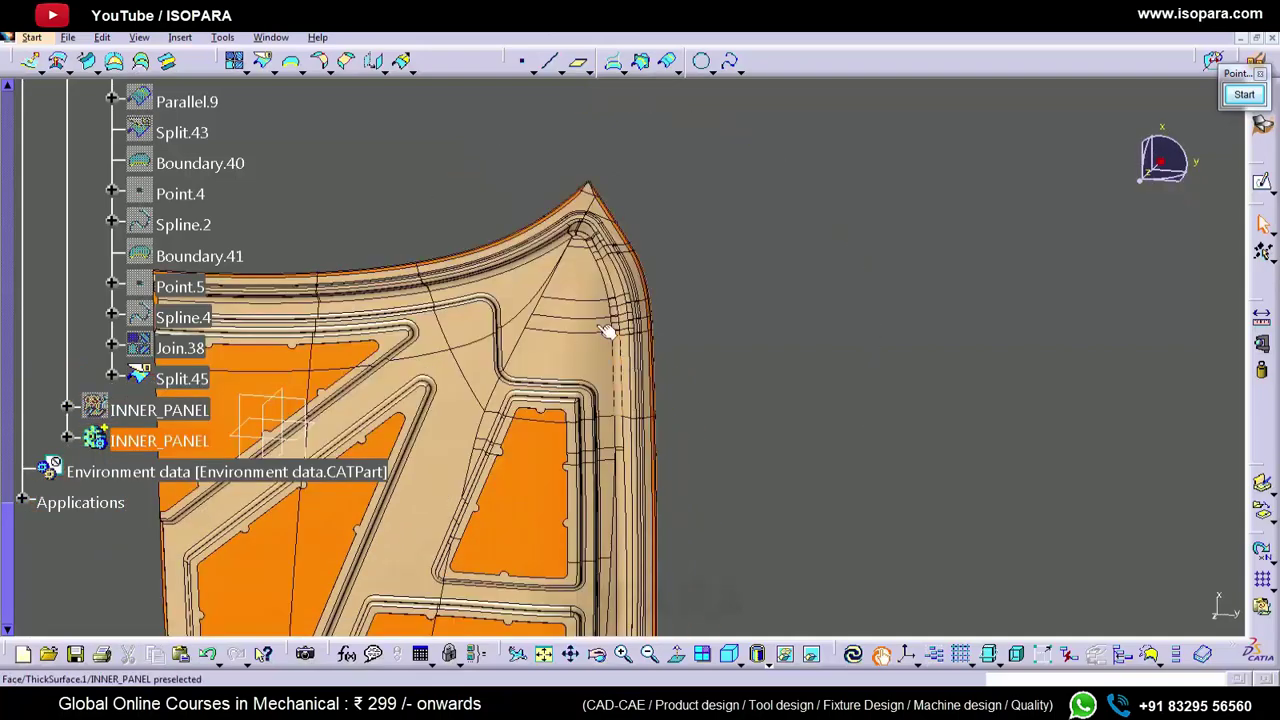
{"action": "middle_click", "coordinate": [567, 210]}
{"action": "middle_click_drag", "start_coordinate": [688, 490], "coordinate": [704, 268], "text": "ctrl"}
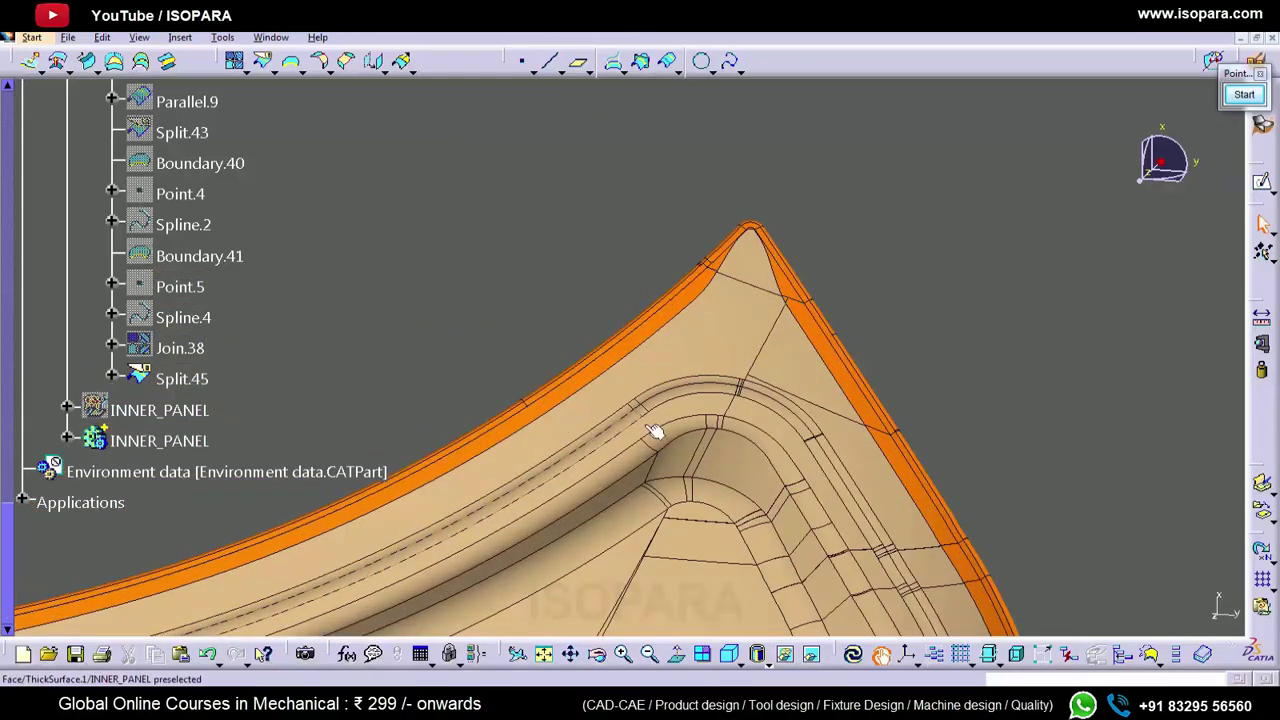
{"action": "middle_click_drag", "start_coordinate": [655, 432], "coordinate": [751, 618]}
{"action": "middle_click_drag", "start_coordinate": [655, 170], "coordinate": [427, 91], "text": "ctrl"}
{"action": "middle_click", "coordinate": [746, 426]}
{"action": "middle_click_drag", "start_coordinate": [517, 486], "coordinate": [610, 520]}
{"action": "middle_click_drag", "start_coordinate": [610, 520], "coordinate": [660, 350], "text": "ctrl"}
{"action": "middle_click_drag", "start_coordinate": [655, 460], "coordinate": [579, 427]}
- Examine the trimmed flange at the hood's other hem corners together with the inner panel
{"action": "middle_click_drag", "start_coordinate": [489, 439], "coordinate": [571, 423]}
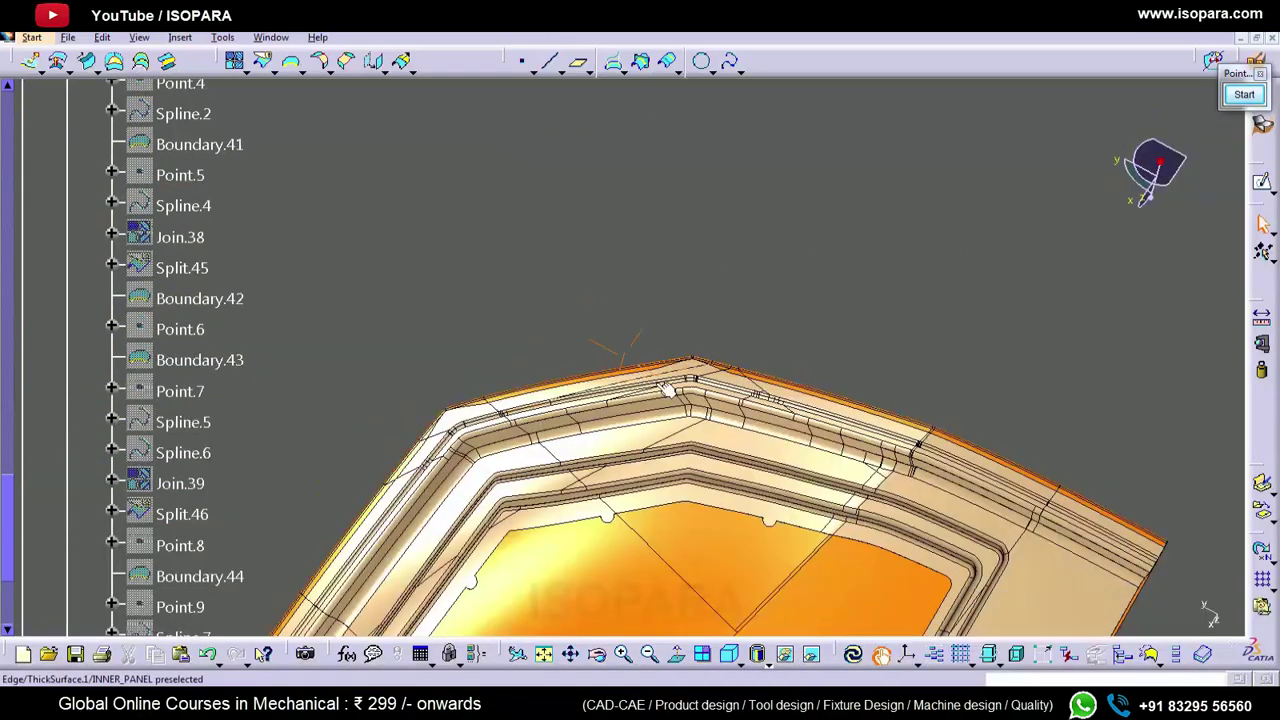
{"action": "middle_click_drag", "start_coordinate": [662, 384], "coordinate": [772, 387]}
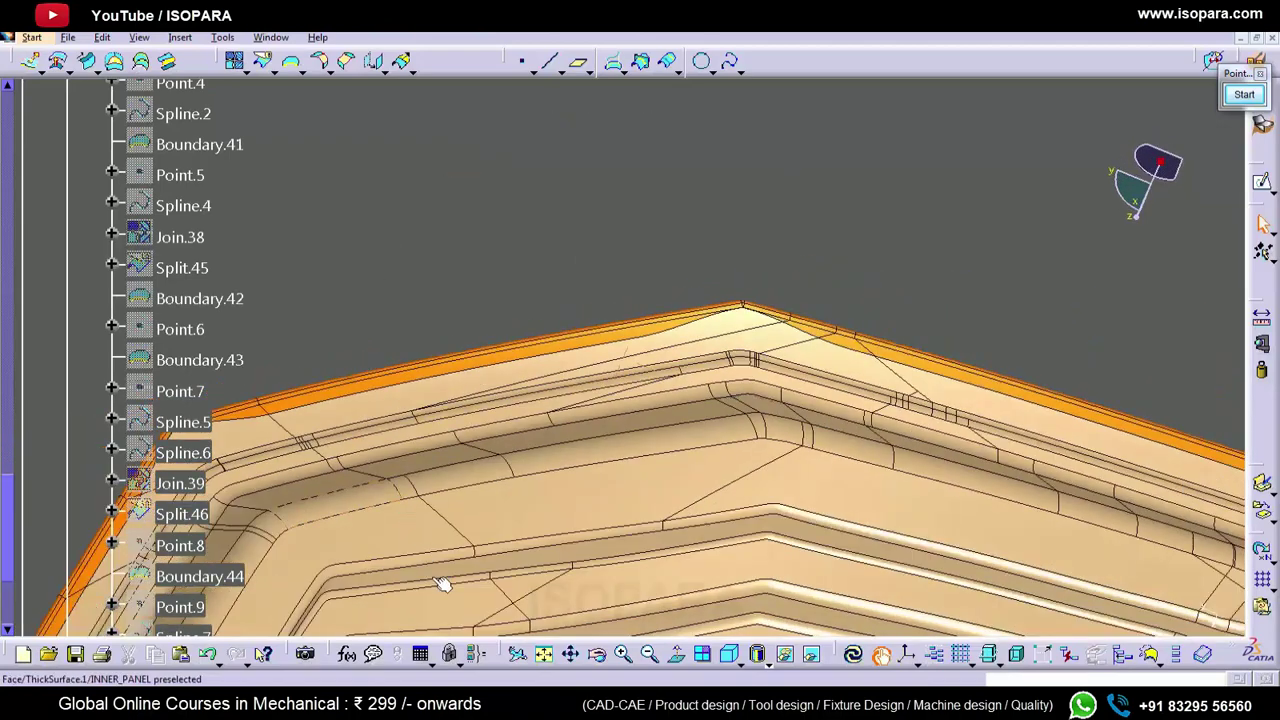
{"action": "mouse_move", "coordinate": [442, 584]}
{"action": "middle_mouse_down"}
{"action": "mouse_move", "coordinate": [438, 465]}
{"action": "mouse_move", "coordinate": [452, 600]}
{"action": "middle_mouse_up"}
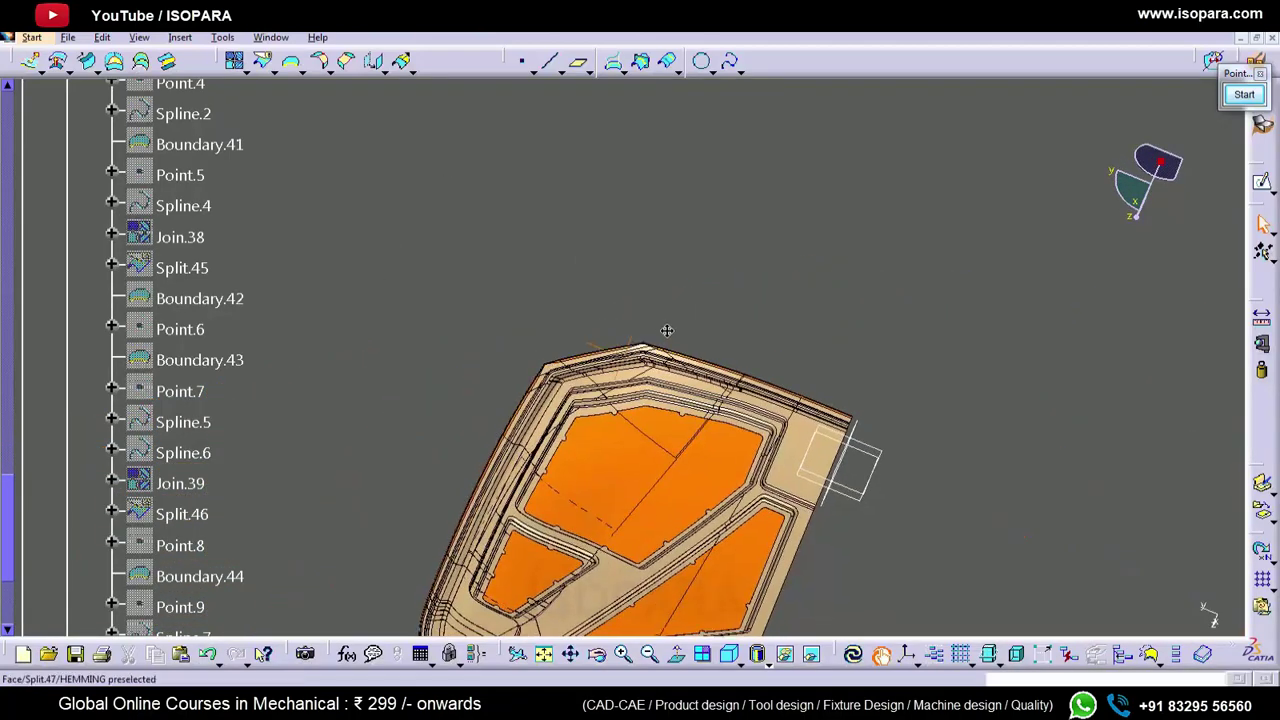
{"action": "middle_click", "coordinate": [534, 553]}
{"action": "middle_click", "coordinate": [547, 482]}
{"action": "middle_click_drag", "start_coordinate": [620, 356], "coordinate": [606, 250]}
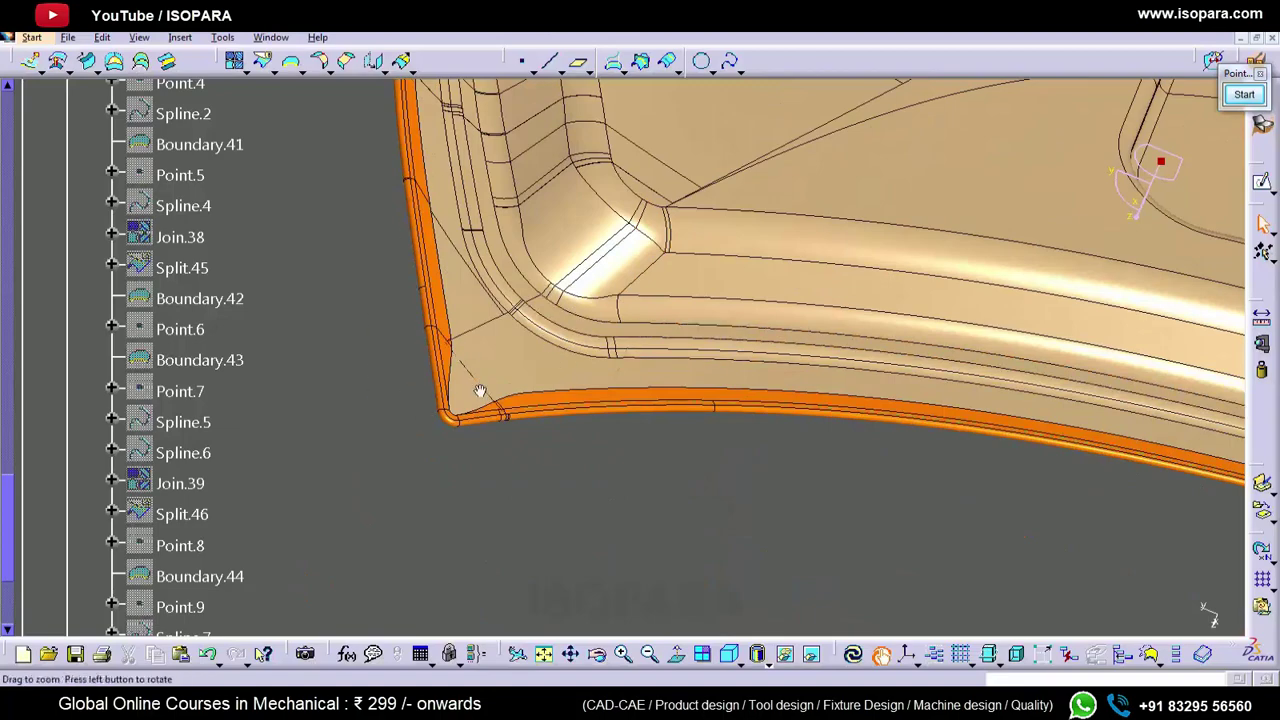
{"action": "middle_click_drag", "start_coordinate": [480, 391], "coordinate": [550, 570]}
{"action": "middle_click_drag", "start_coordinate": [745, 303], "coordinate": [560, 312]}
- Mirror the hemmed outer panel half Split.47 about the zx plane
{"action": "scroll", "coordinate": [353, 306], "scroll_direction": "up", "scroll_amount": 5}
{"action": "scroll", "coordinate": [353, 314], "scroll_direction": "up", "scroll_amount": 10}
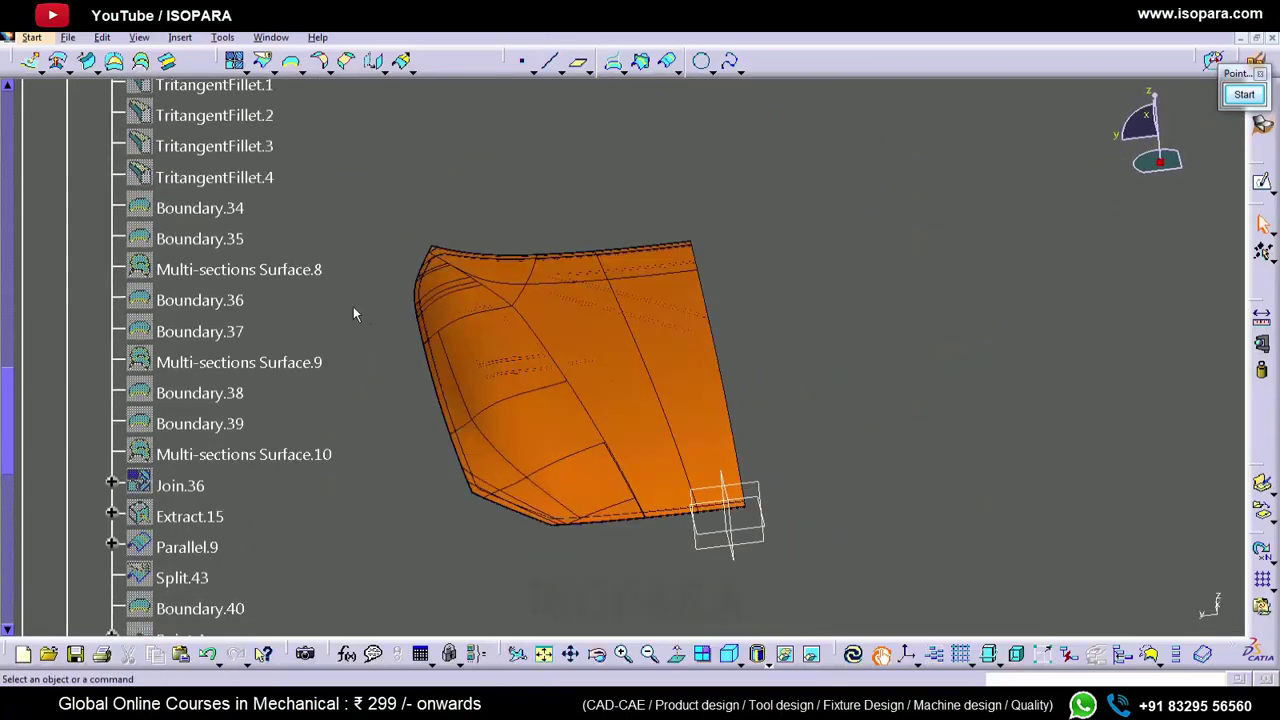
{"action": "scroll", "coordinate": [353, 306], "scroll_direction": "up", "scroll_amount": 9}
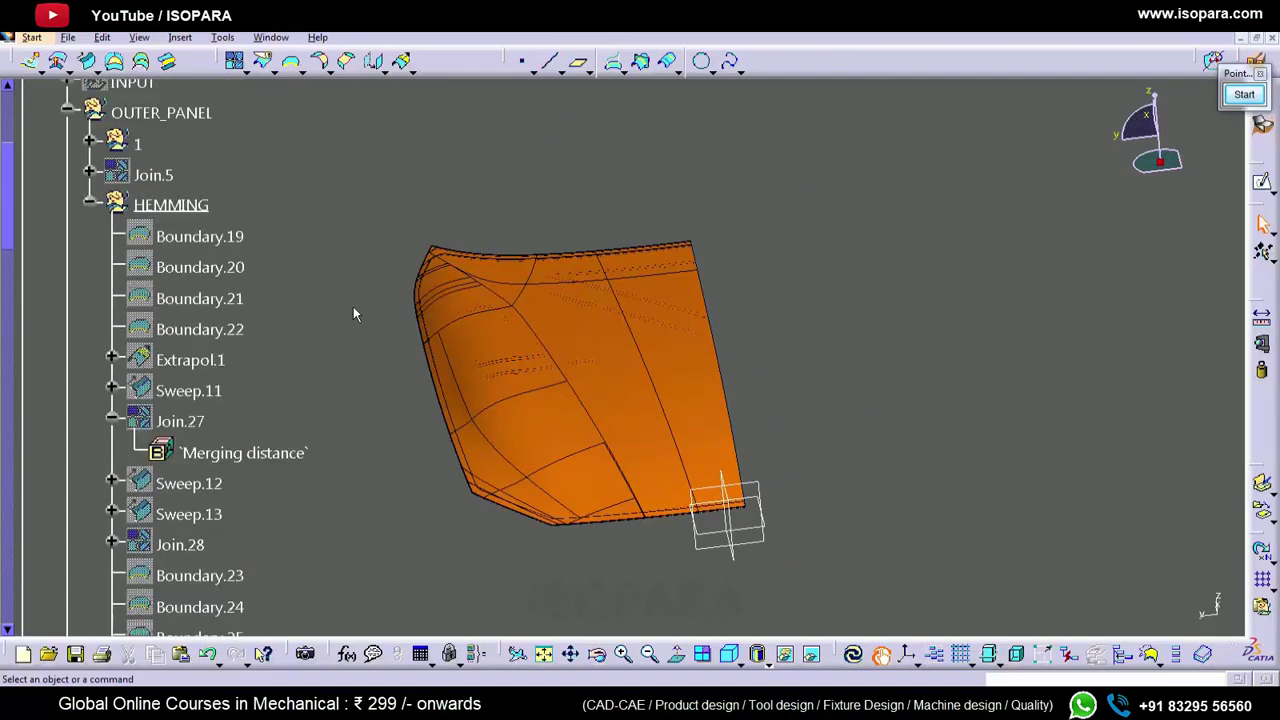
{"action": "scroll", "coordinate": [307, 292], "scroll_direction": "down", "scroll_amount": 3}
{"action": "middle_click", "coordinate": [307, 292]}
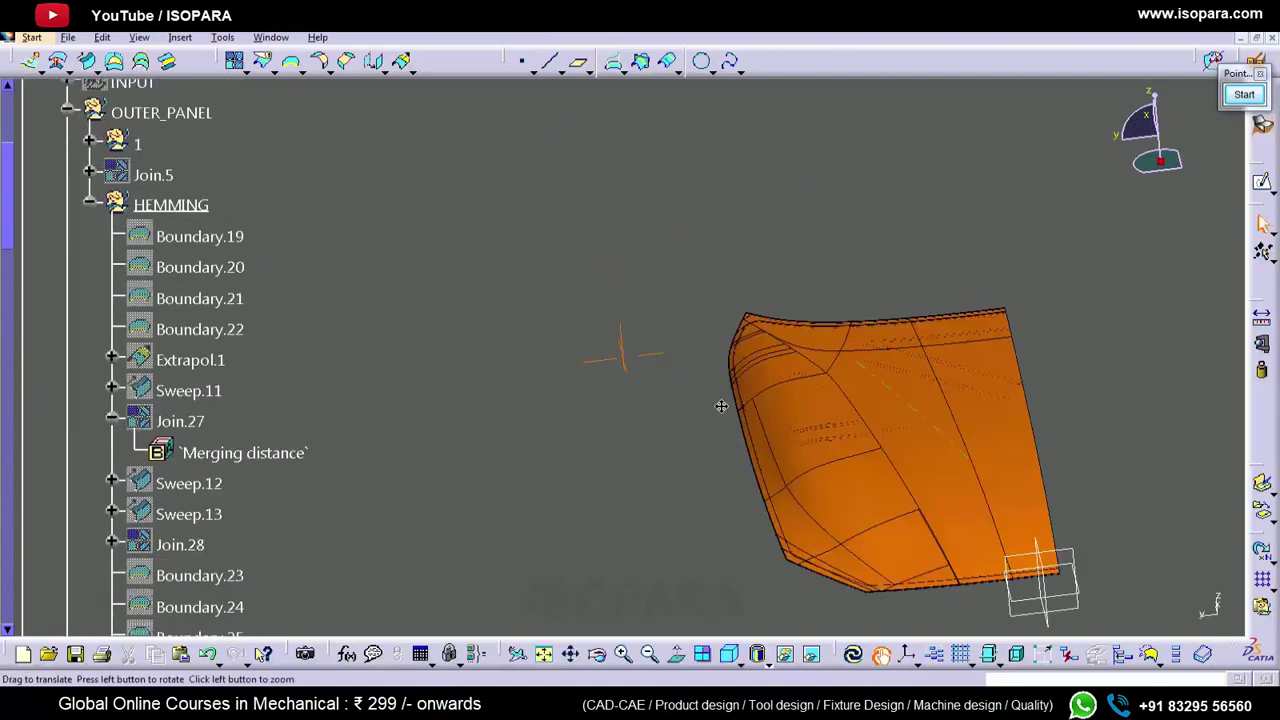
{"action": "middle_click", "coordinate": [853, 394]}
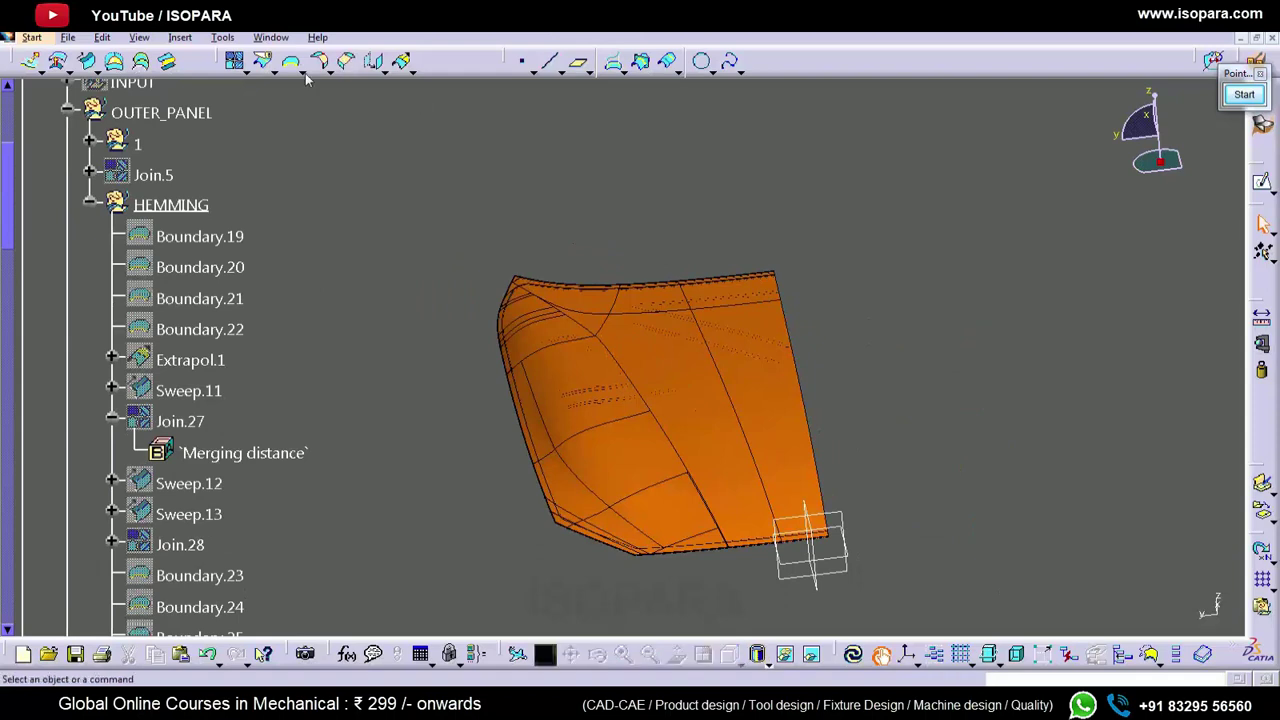
{"action": "left_click", "coordinate": [383, 69]}
{"action": "left_click", "coordinate": [398, 150]}
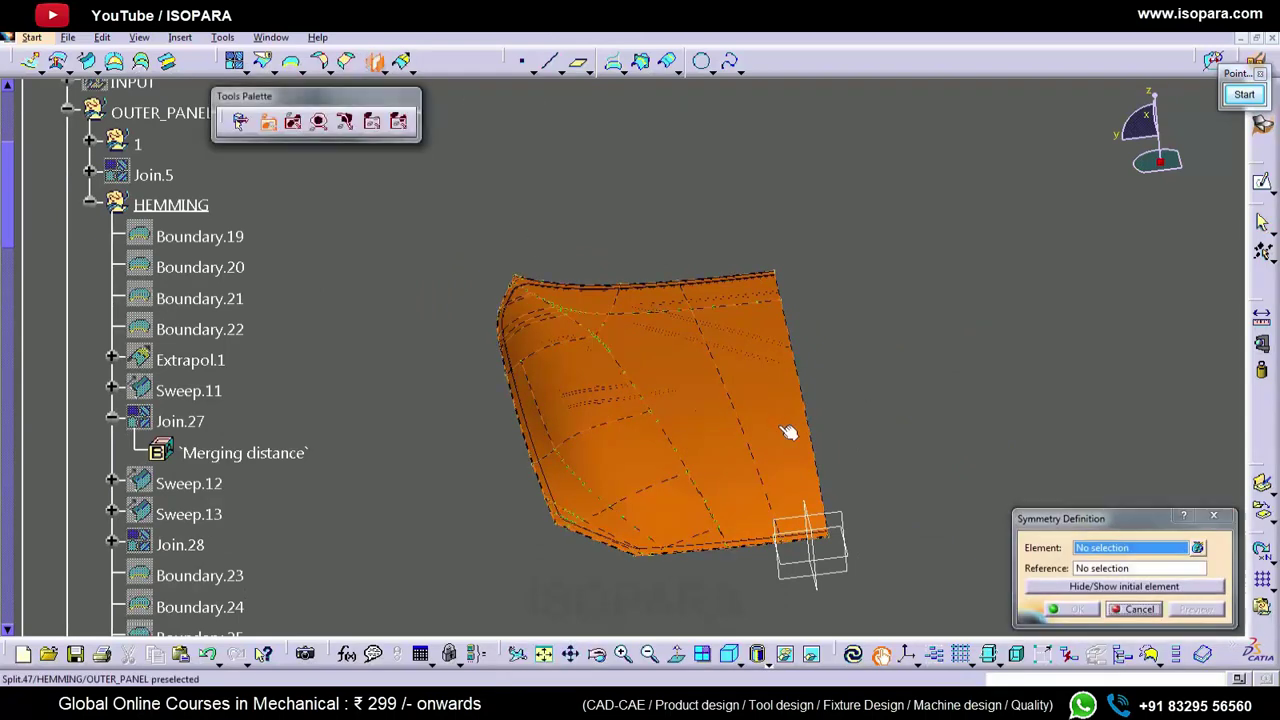
{"action": "left_click", "coordinate": [789, 431]}
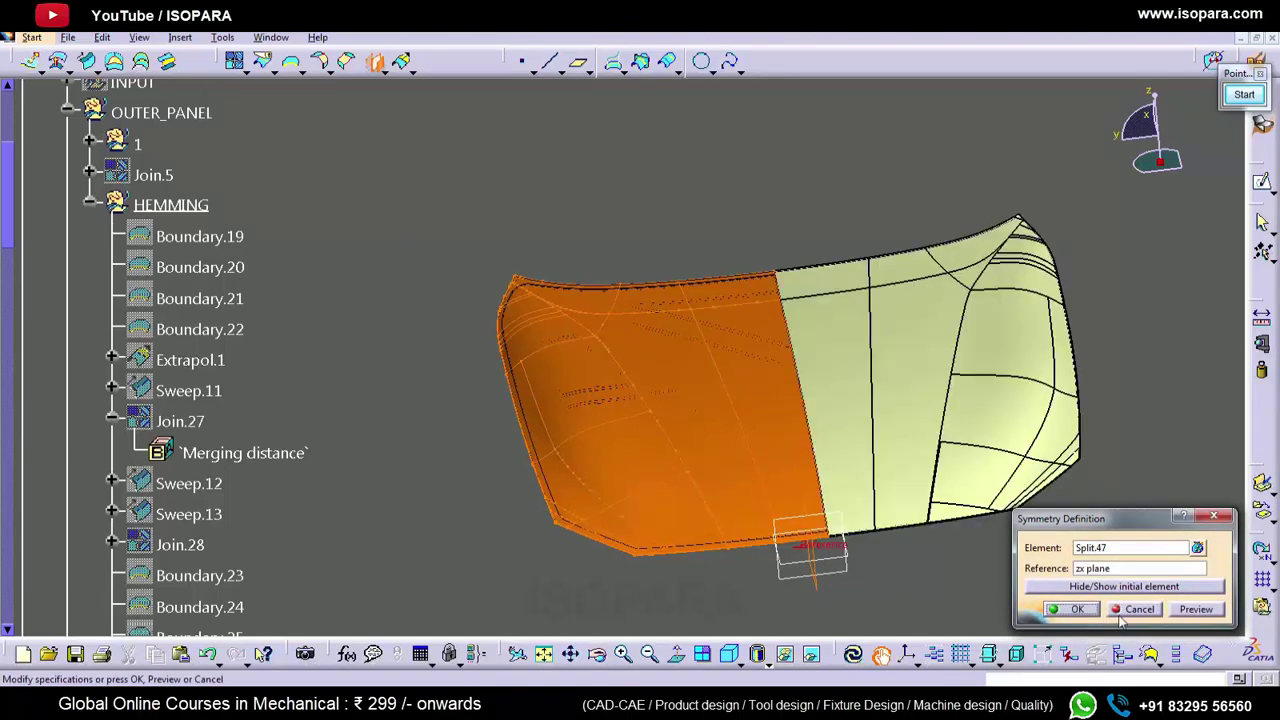
{"action": "left_click", "coordinate": [1065, 609]}
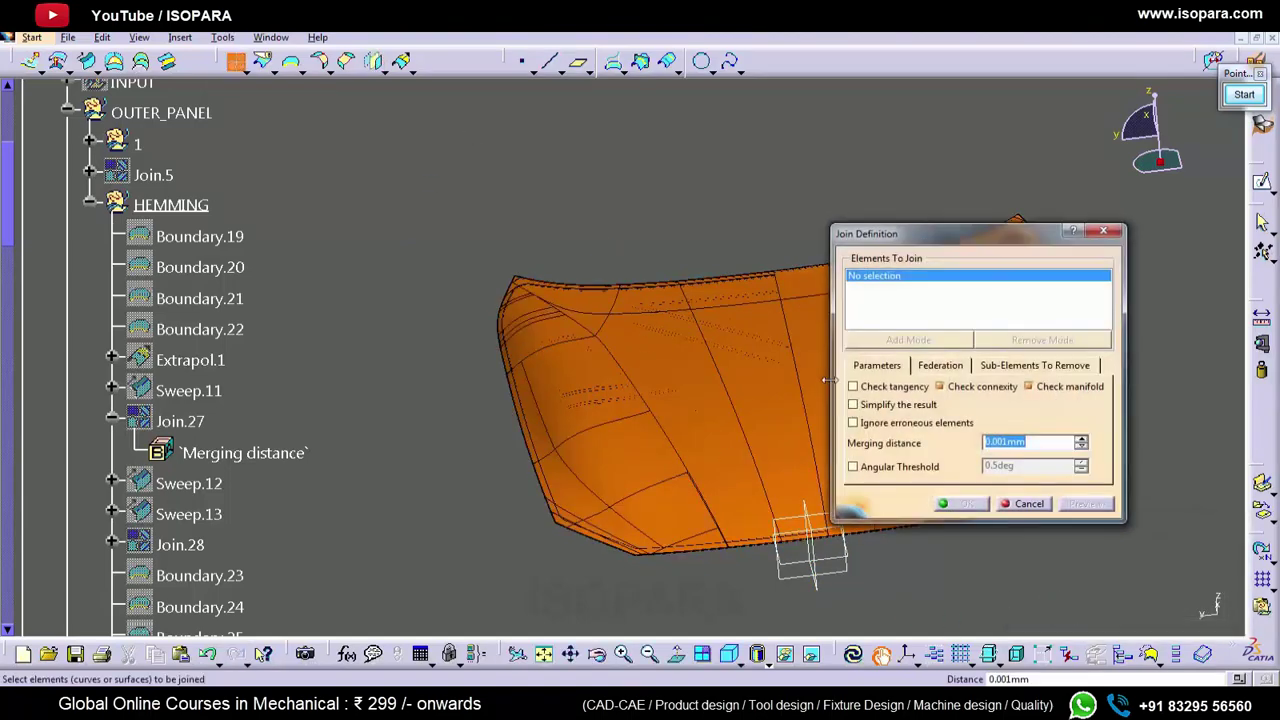
- Join Symmetry.1 and Split.47 into one full outer panel surface
{"action": "left_click", "coordinate": [1080, 507]}
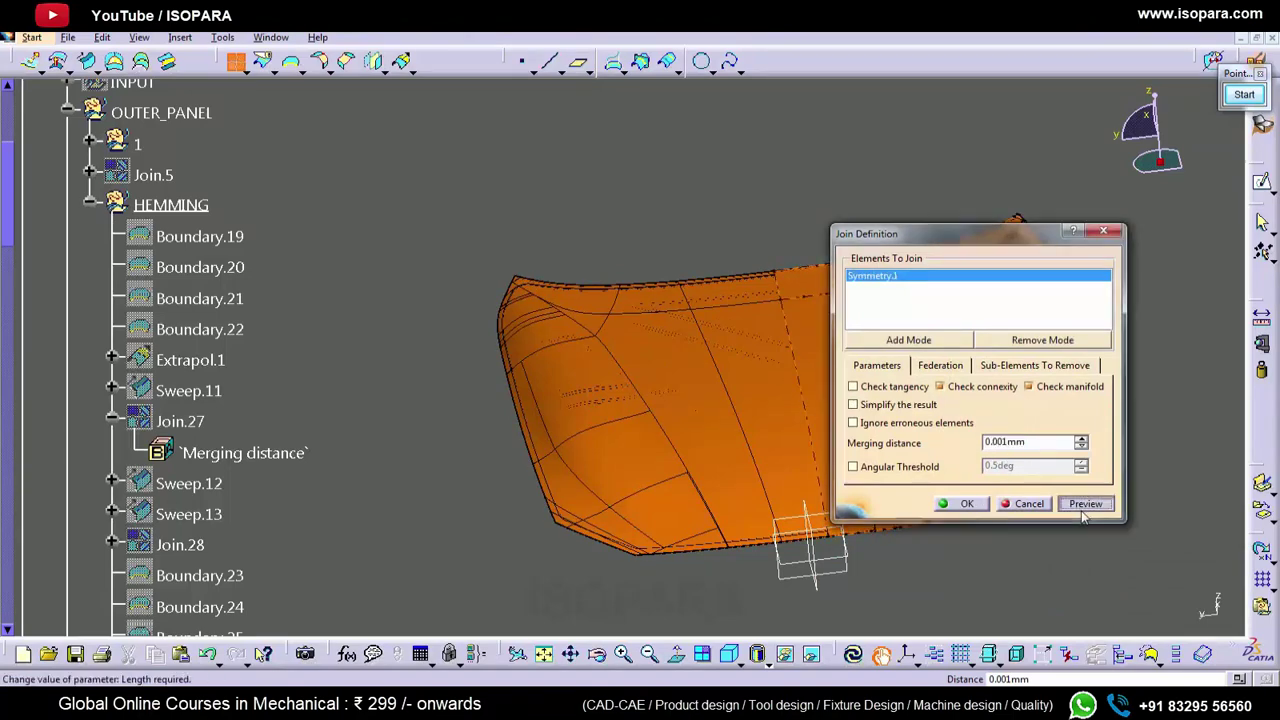
{"action": "left_click", "coordinate": [772, 428]}
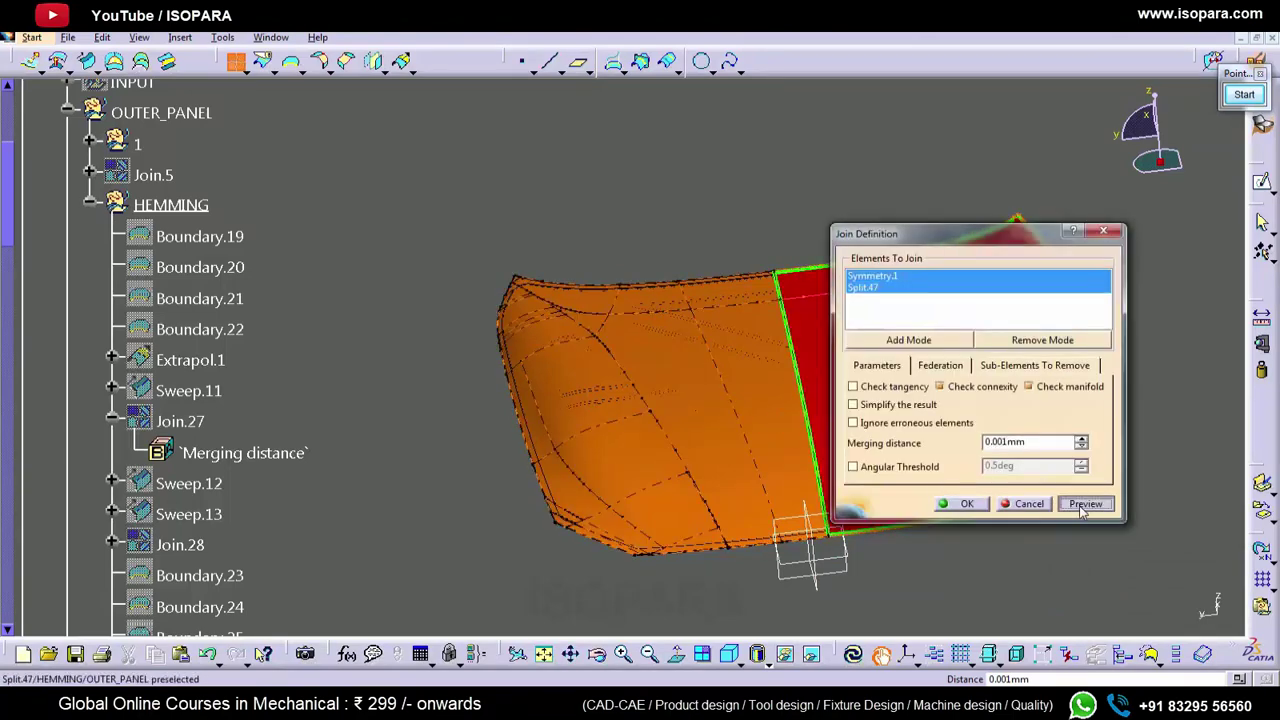
{"action": "left_click", "coordinate": [1084, 504]}
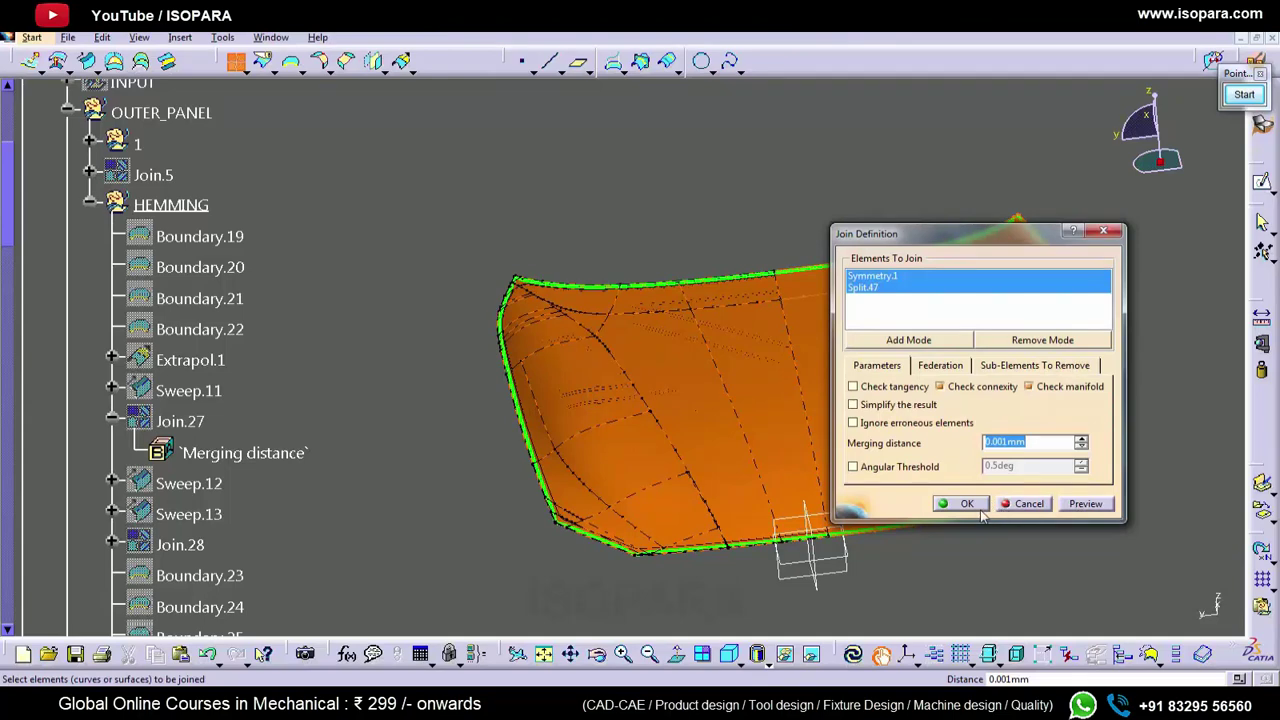
{"action": "left_click", "coordinate": [1084, 441]}
{"action": "key", "text": "Return"}
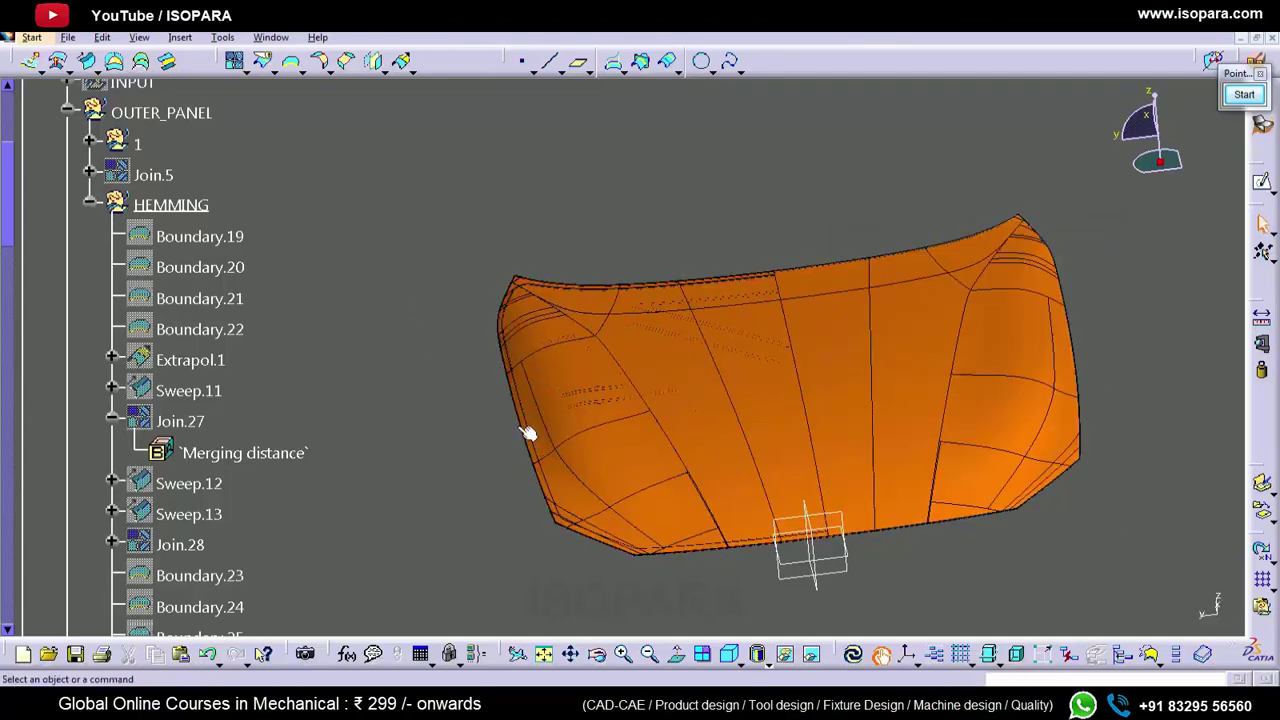
{"action": "scroll", "coordinate": [427, 319], "scroll_direction": "down", "scroll_amount": 5}
{"action": "scroll", "coordinate": [424, 340], "scroll_direction": "up", "scroll_amount": 6}
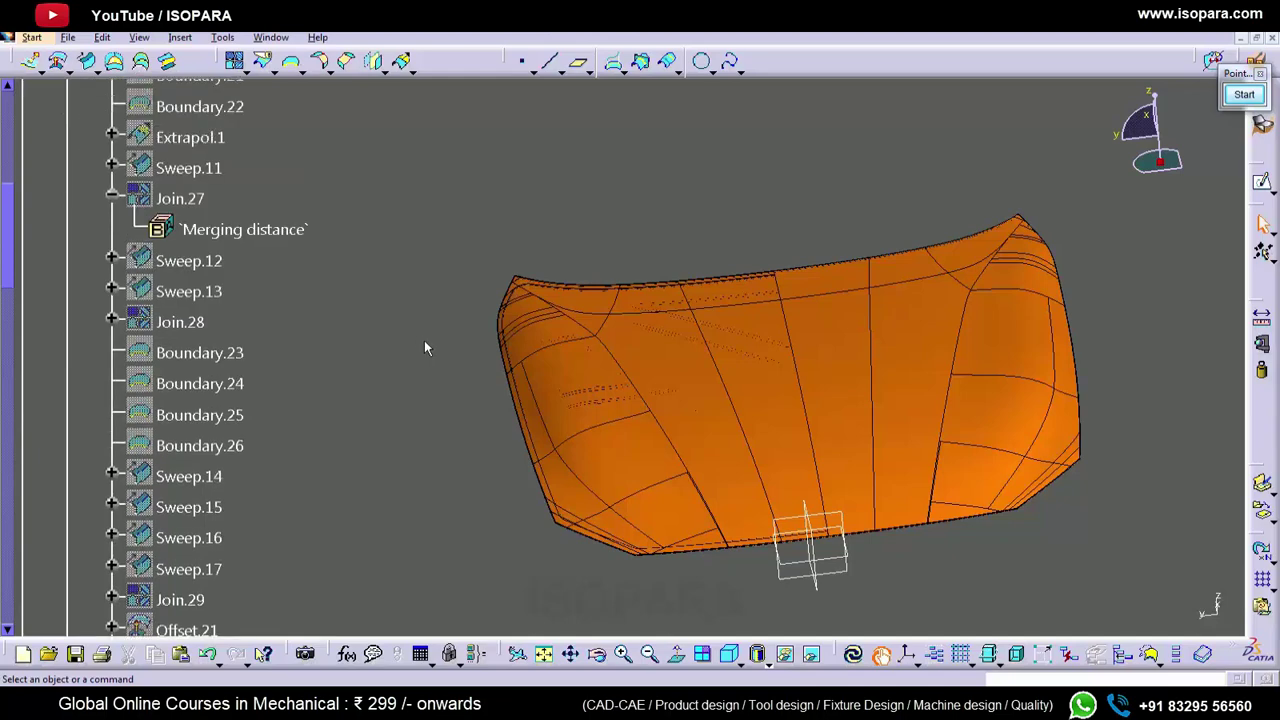
- Insert a new body into the hood part and rename it Outer Panel
{"action": "left_click", "coordinate": [90, 260]}
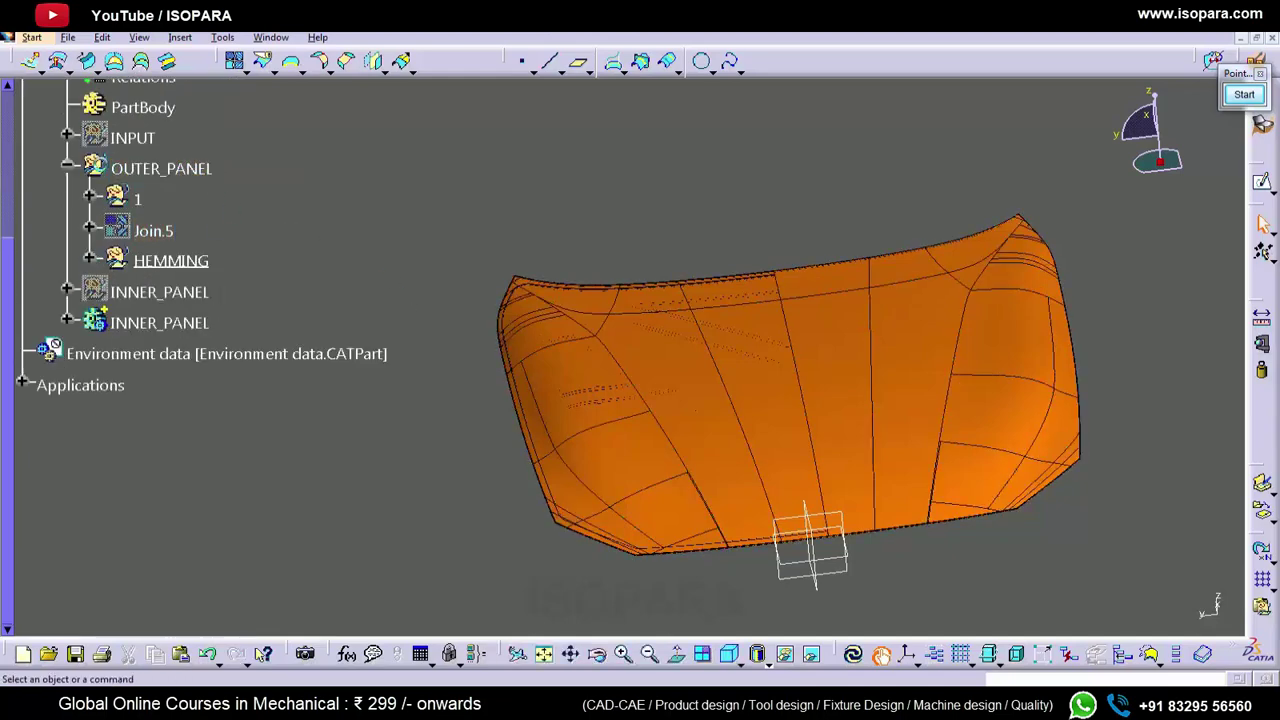
{"action": "left_click", "coordinate": [68, 166]}
{"action": "left_click", "coordinate": [180, 37]}
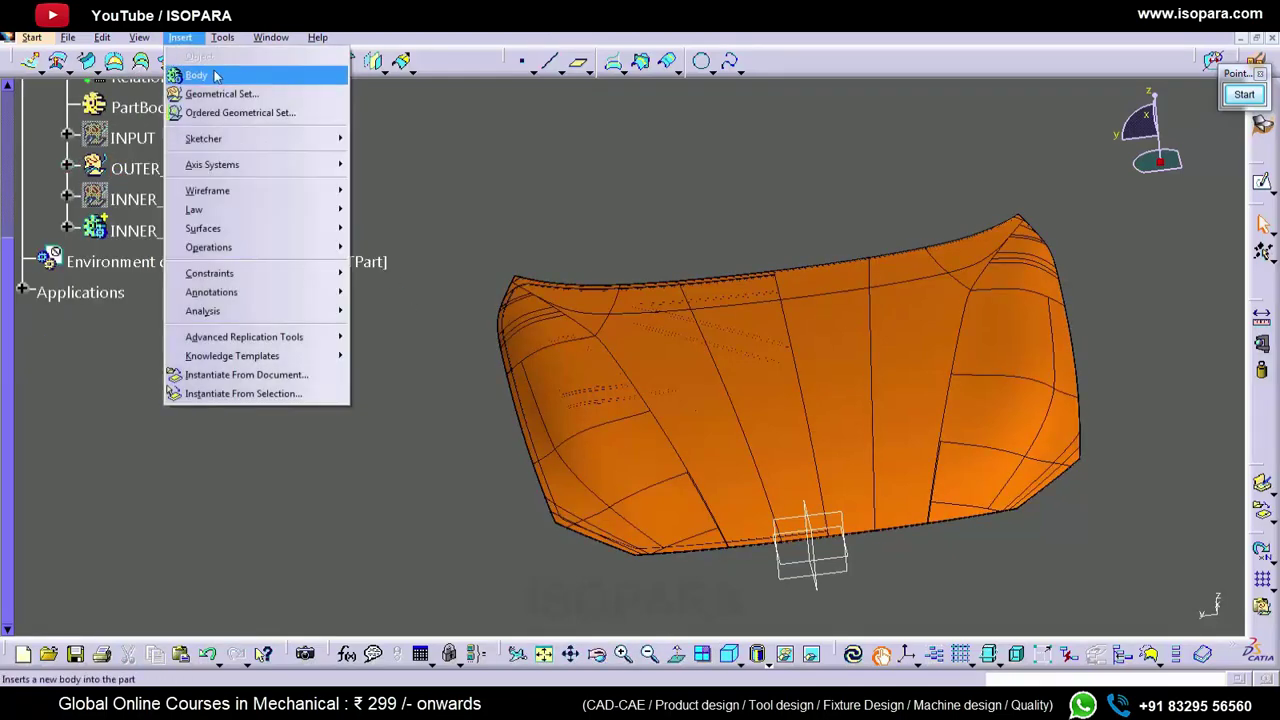
{"action": "left_click", "coordinate": [196, 76]}
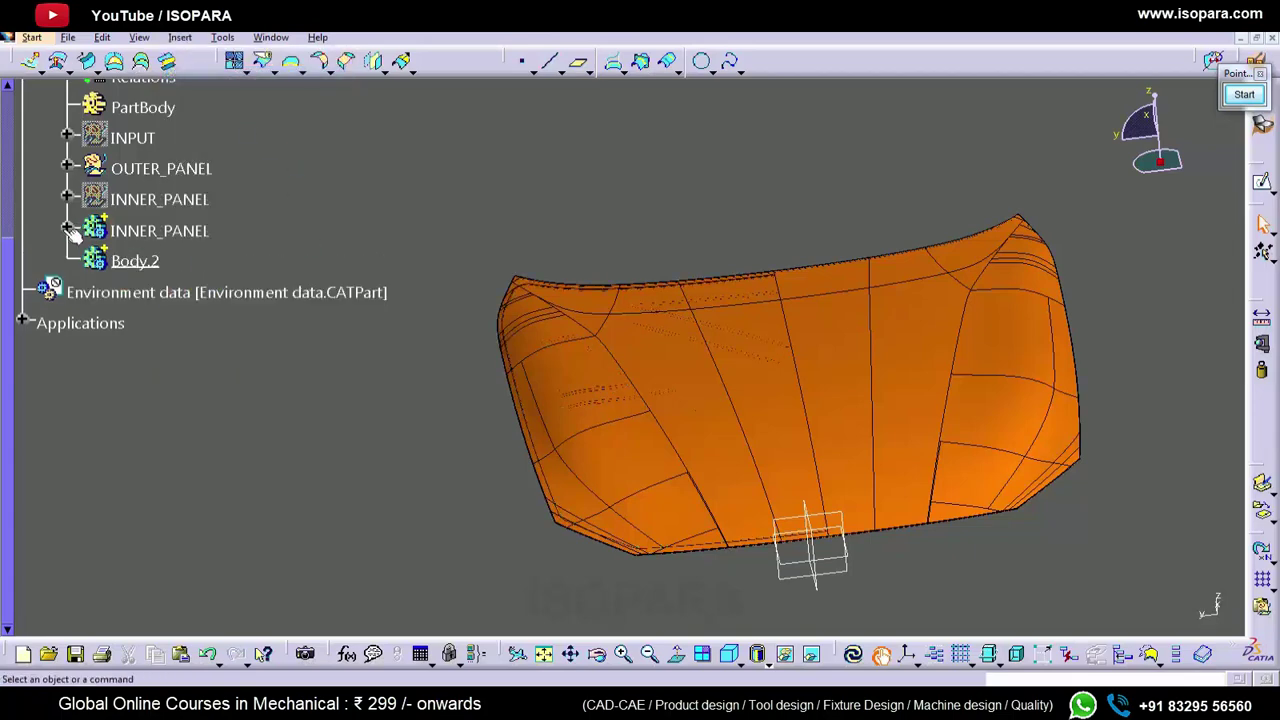
{"action": "right_click", "coordinate": [138, 264]}
{"action": "left_click", "coordinate": [178, 334]}
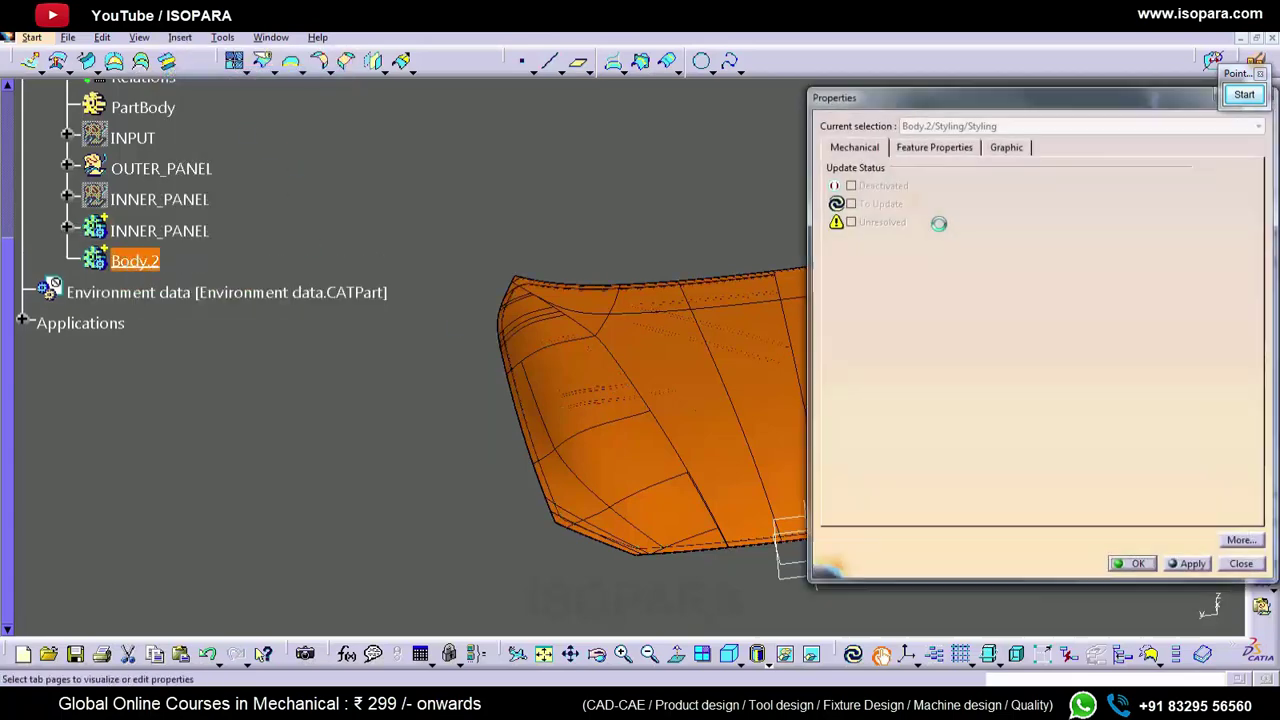
{"action": "left_click", "coordinate": [948, 148]}
{"action": "left_click", "coordinate": [948, 168]}
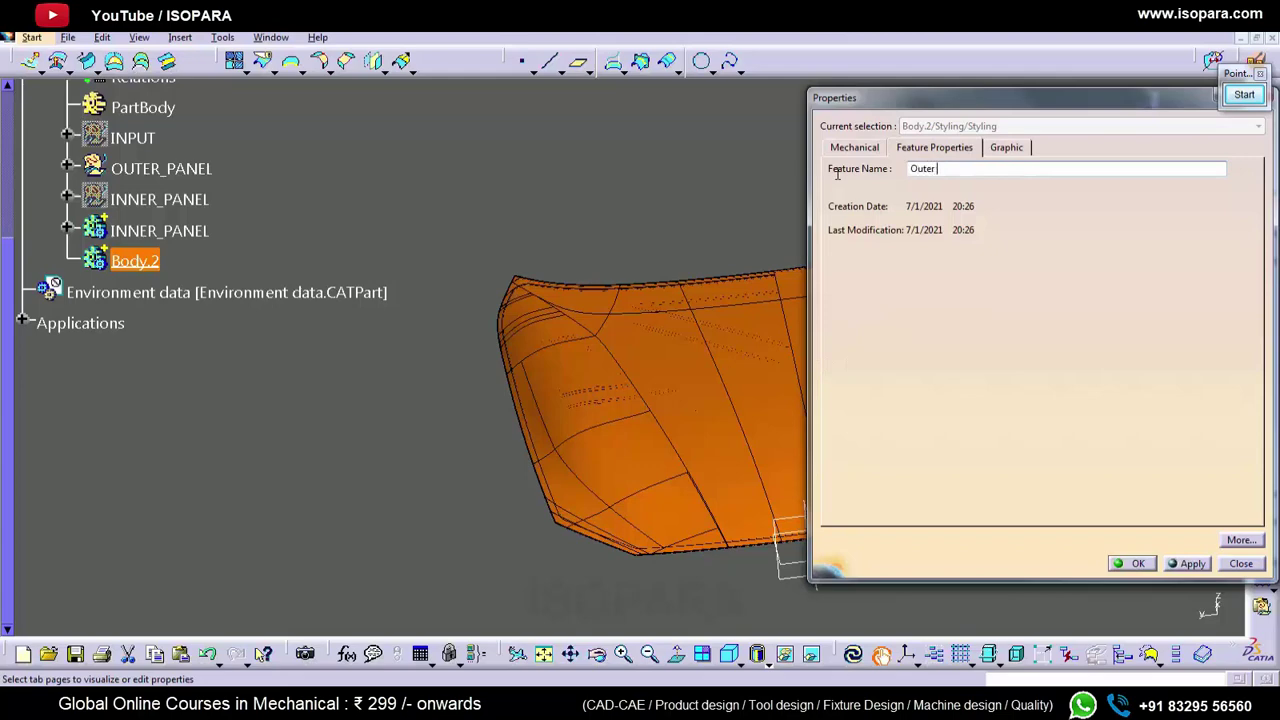
{"action": "key", "text": "Return"}
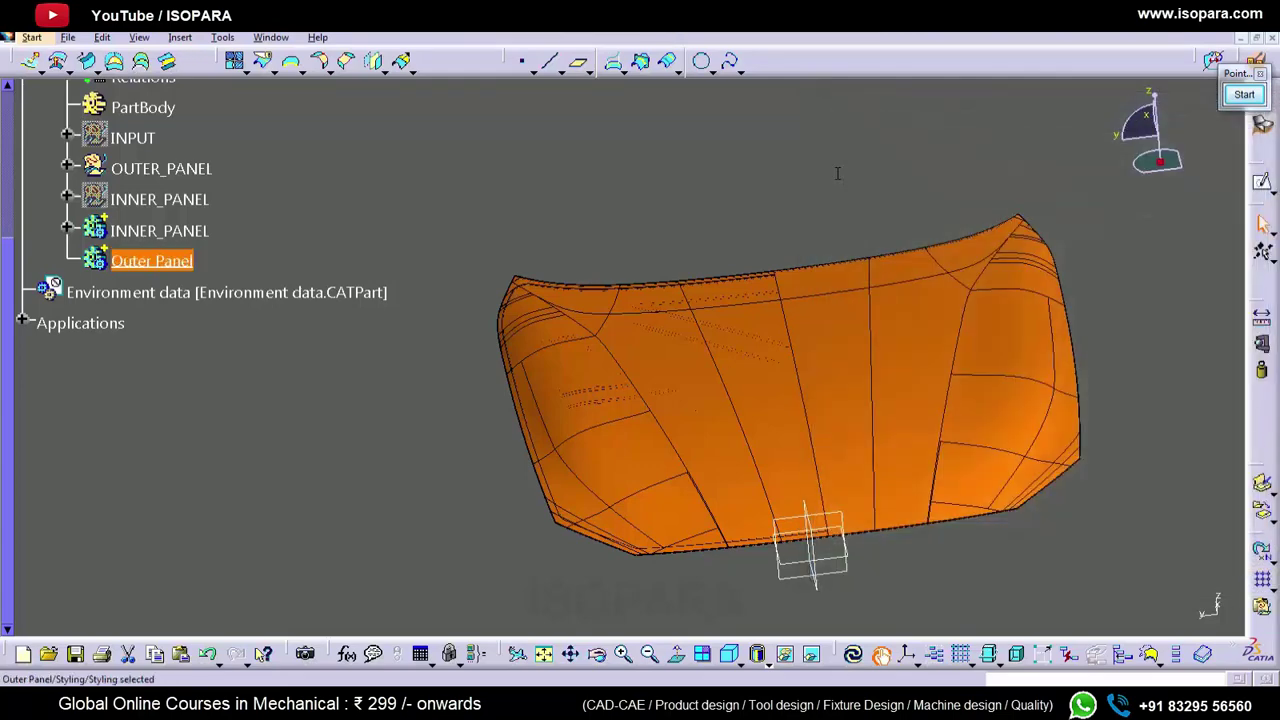
- Make the Outer Panel body the in-work object in the Part Design workbench
{"action": "middle_click_drag", "start_coordinate": [980, 451], "coordinate": [892, 398]}
{"action": "middle_click_drag", "start_coordinate": [666, 400], "coordinate": [715, 410]}
{"action": "middle_click_drag", "start_coordinate": [872, 276], "coordinate": [545, 400]}
{"action": "middle_click_drag", "start_coordinate": [501, 402], "coordinate": [636, 475]}
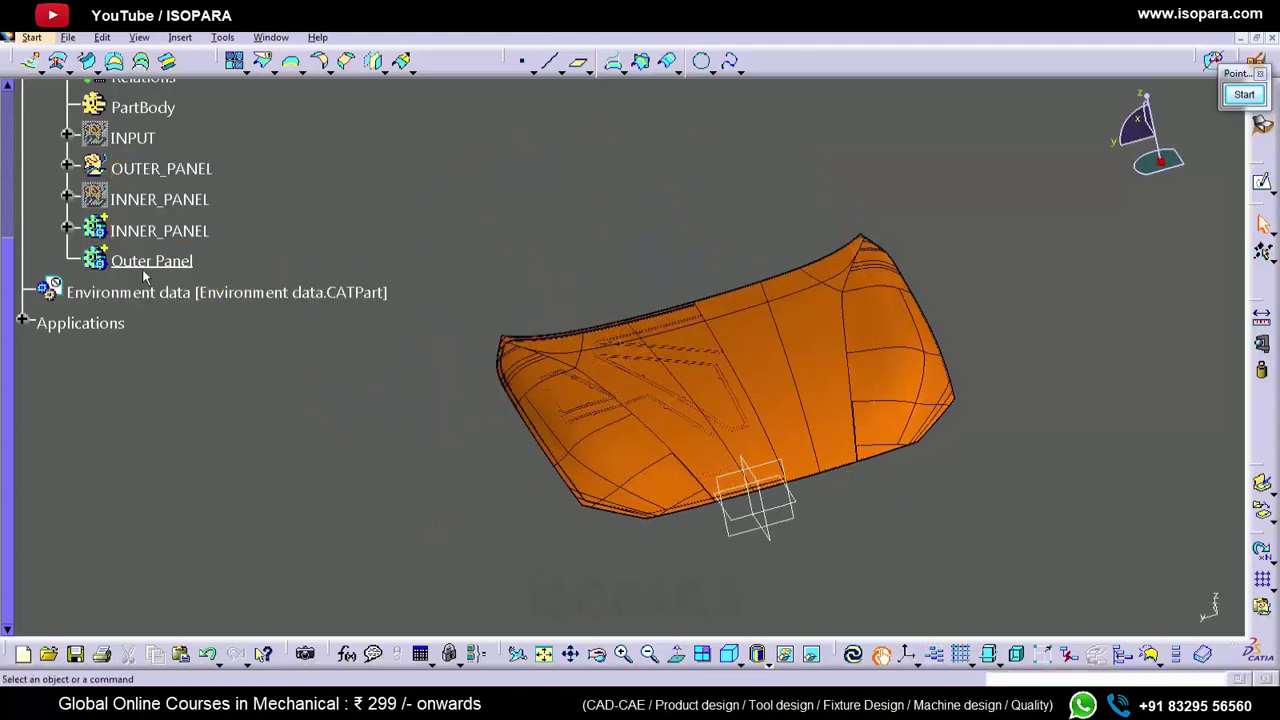
{"action": "right_click", "coordinate": [140, 262]}
{"action": "left_click", "coordinate": [183, 328]}
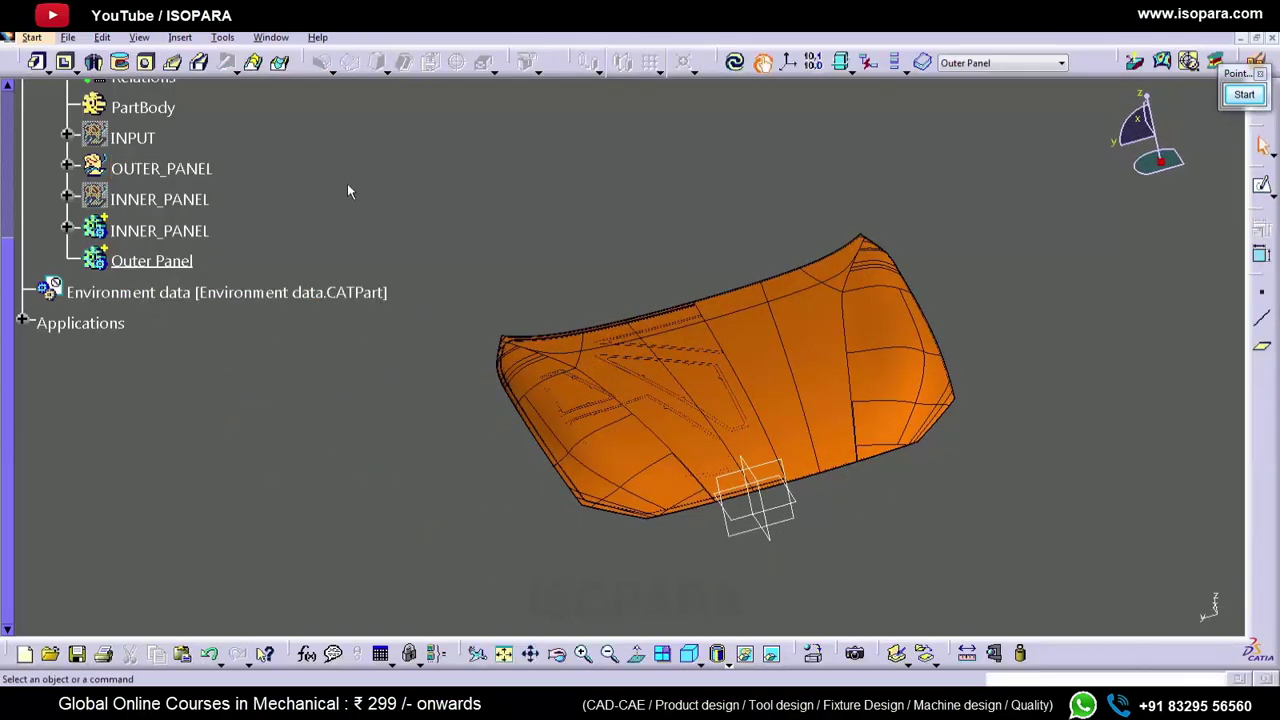
{"action": "left_click", "coordinate": [539, 70]}
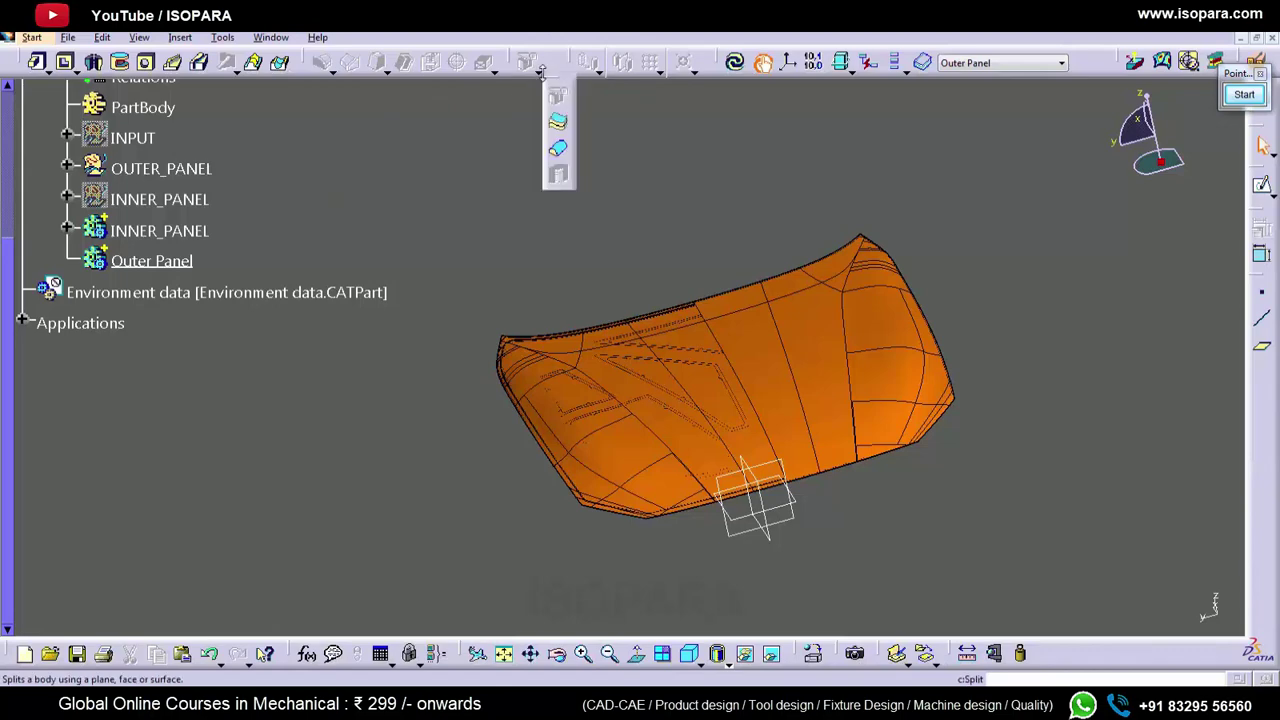
{"action": "left_click", "coordinate": [556, 130]}
{"action": "left_click", "coordinate": [739, 331]}
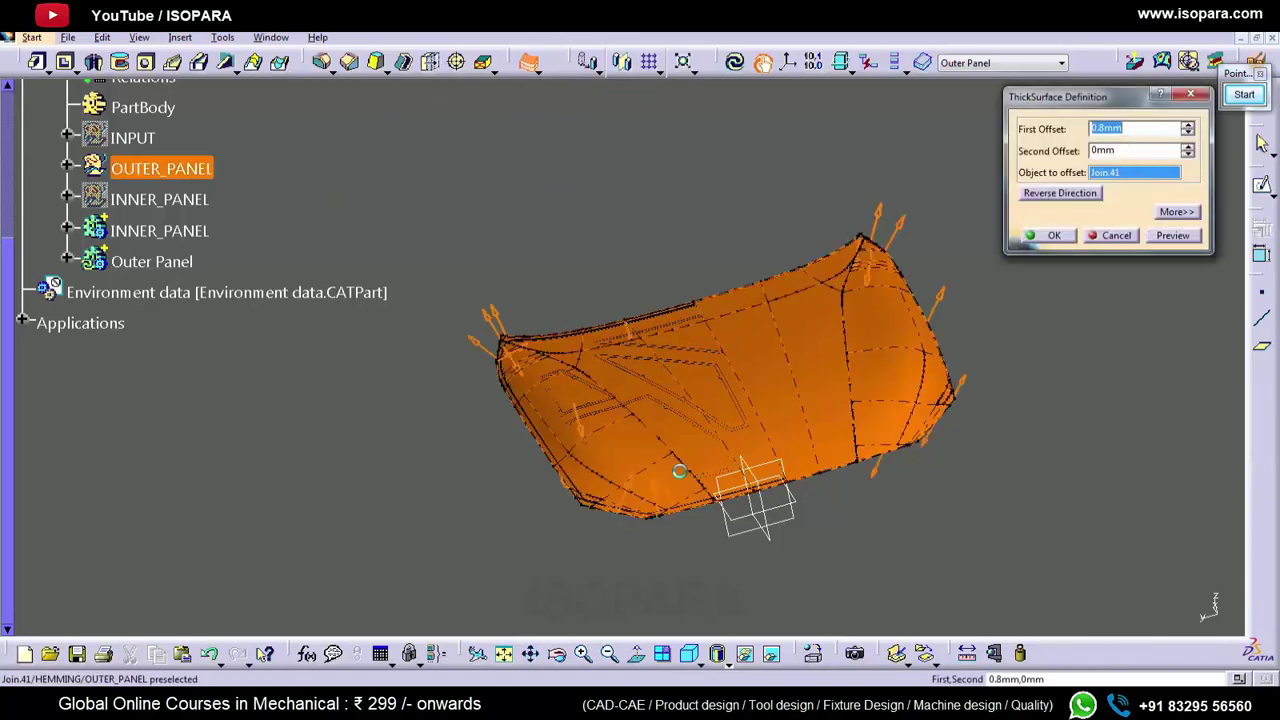
{"action": "middle_click_drag", "start_coordinate": [915, 415], "coordinate": [938, 340]}
{"action": "left_click", "coordinate": [1053, 196]}
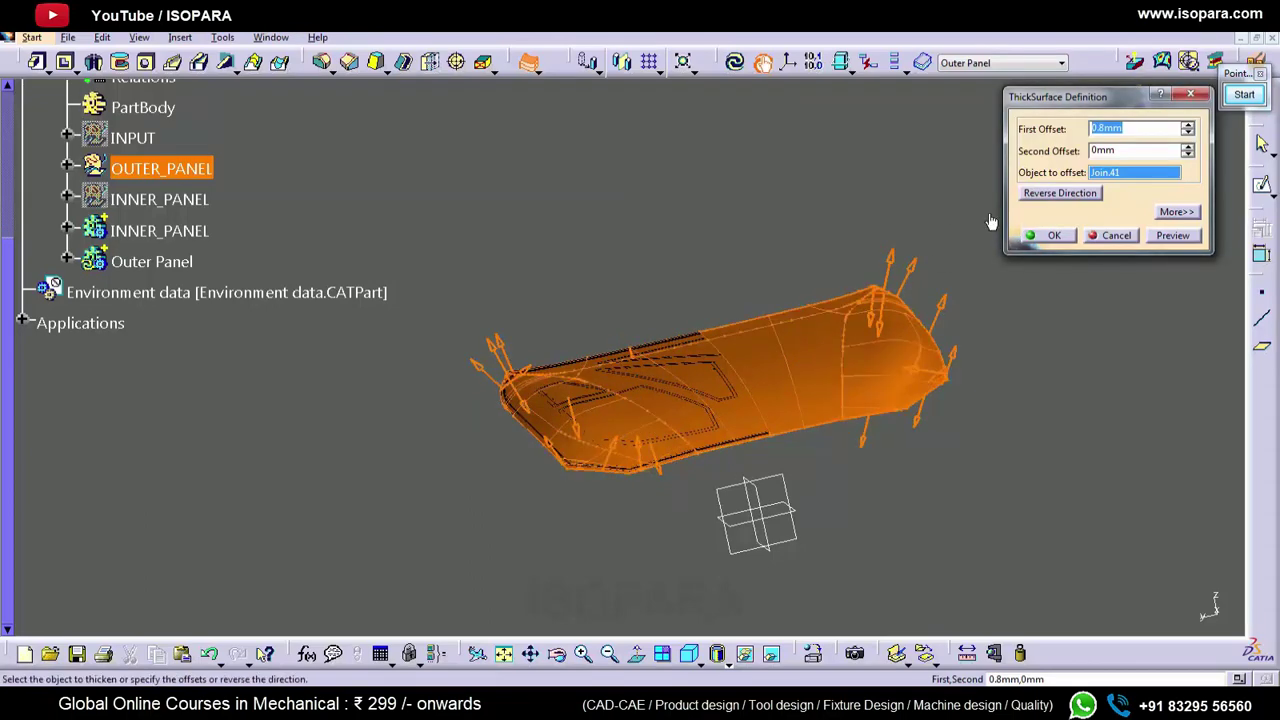
{"action": "left_click", "coordinate": [1112, 236]}
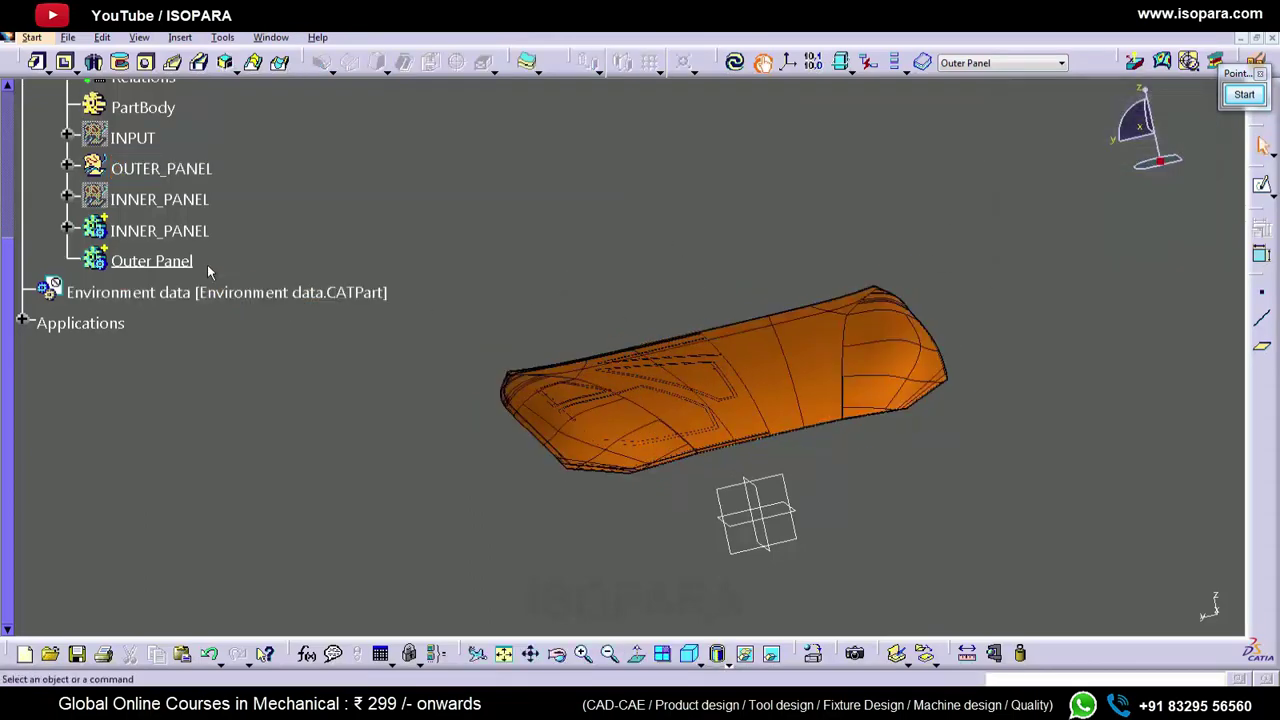
- Hide the INNER_PANEL body
{"action": "left_click", "coordinate": [173, 233]}
{"action": "key", "text": "space"}
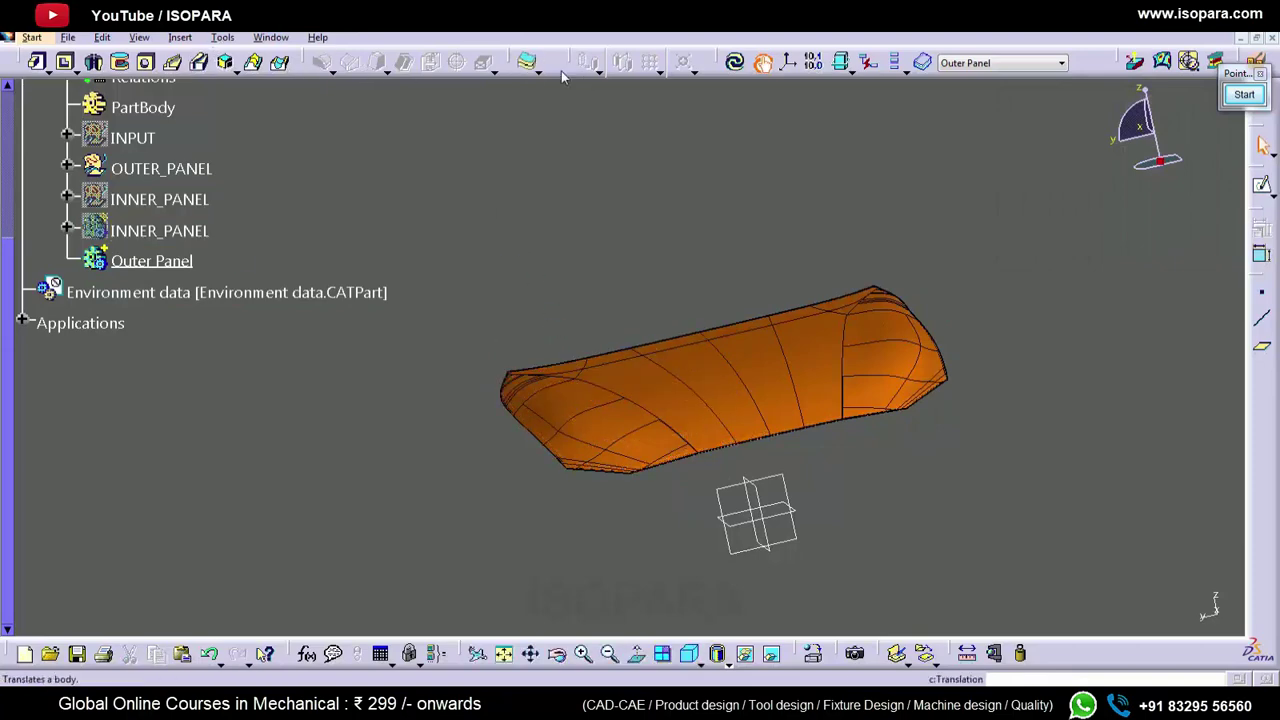
{"action": "left_click", "coordinate": [528, 70]}
{"action": "left_click", "coordinate": [717, 367]}
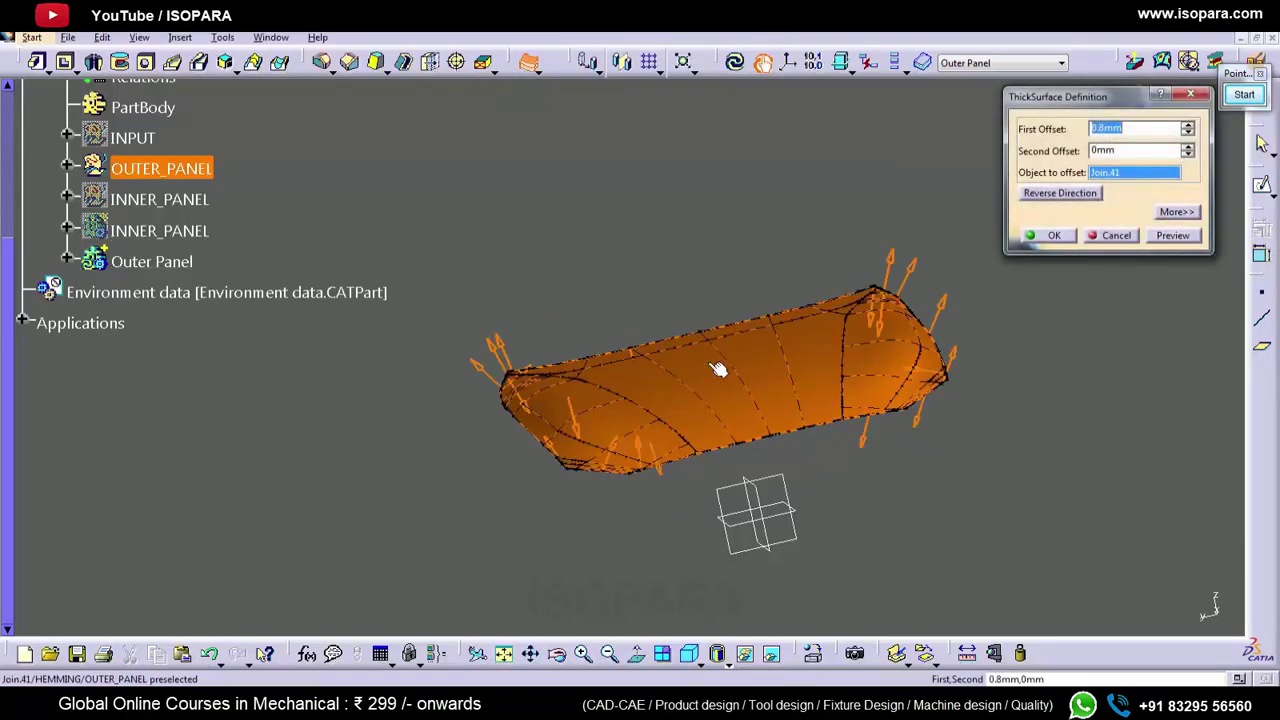
{"action": "middle_click", "coordinate": [812, 344]}
{"action": "middle_click_drag", "start_coordinate": [812, 344], "coordinate": [749, 423]}
{"action": "middle_click_drag", "start_coordinate": [970, 240], "coordinate": [698, 470]}
{"action": "middle_click_drag", "start_coordinate": [688, 365], "coordinate": [920, 374]}
{"action": "middle_click", "coordinate": [1058, 360]}
{"action": "middle_click_drag", "start_coordinate": [735, 430], "coordinate": [505, 530]}
{"action": "key", "text": "Escape"}
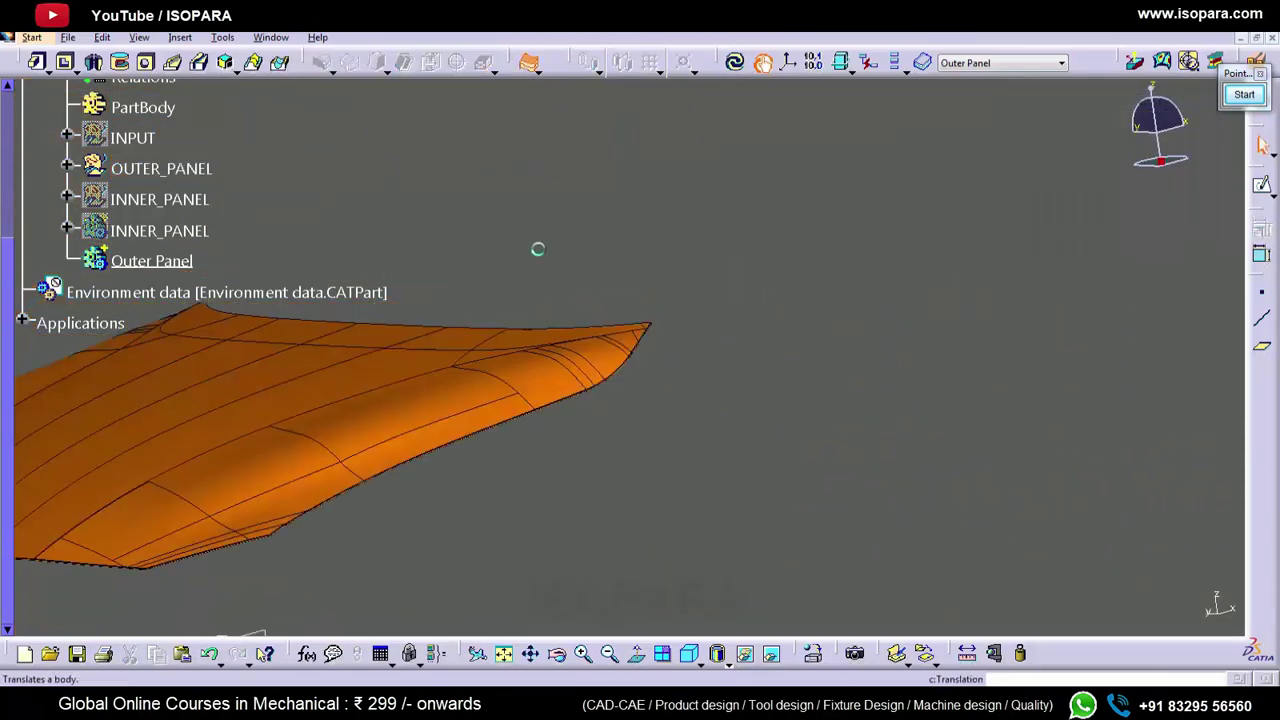
- Thicken the joined outer panel surface Join.41 with a first offset of 0.8 mm and a second offset of 0 mm
{"action": "left_click", "coordinate": [471, 400]}
{"action": "middle_click_drag", "start_coordinate": [469, 402], "coordinate": [697, 308]}
{"action": "middle_click", "coordinate": [410, 373]}
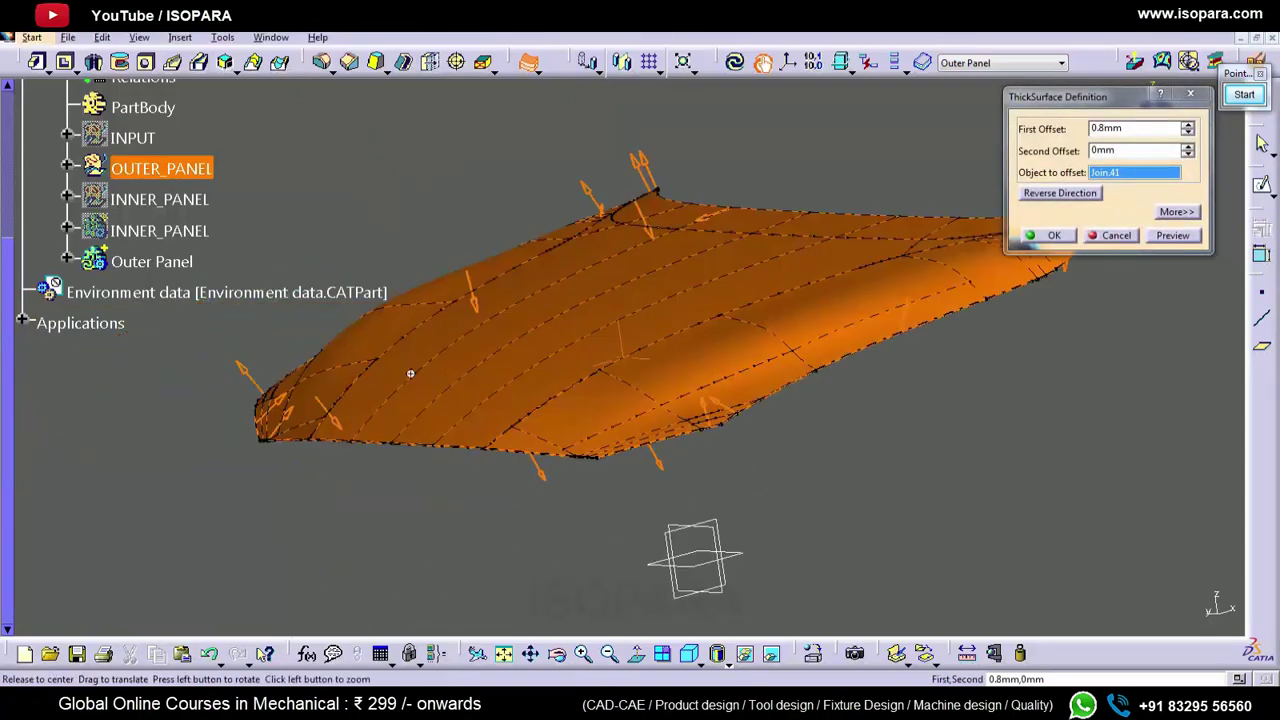
{"action": "middle_click_drag", "start_coordinate": [410, 373], "coordinate": [440, 382]}
{"action": "double_click", "coordinate": [1137, 127]}
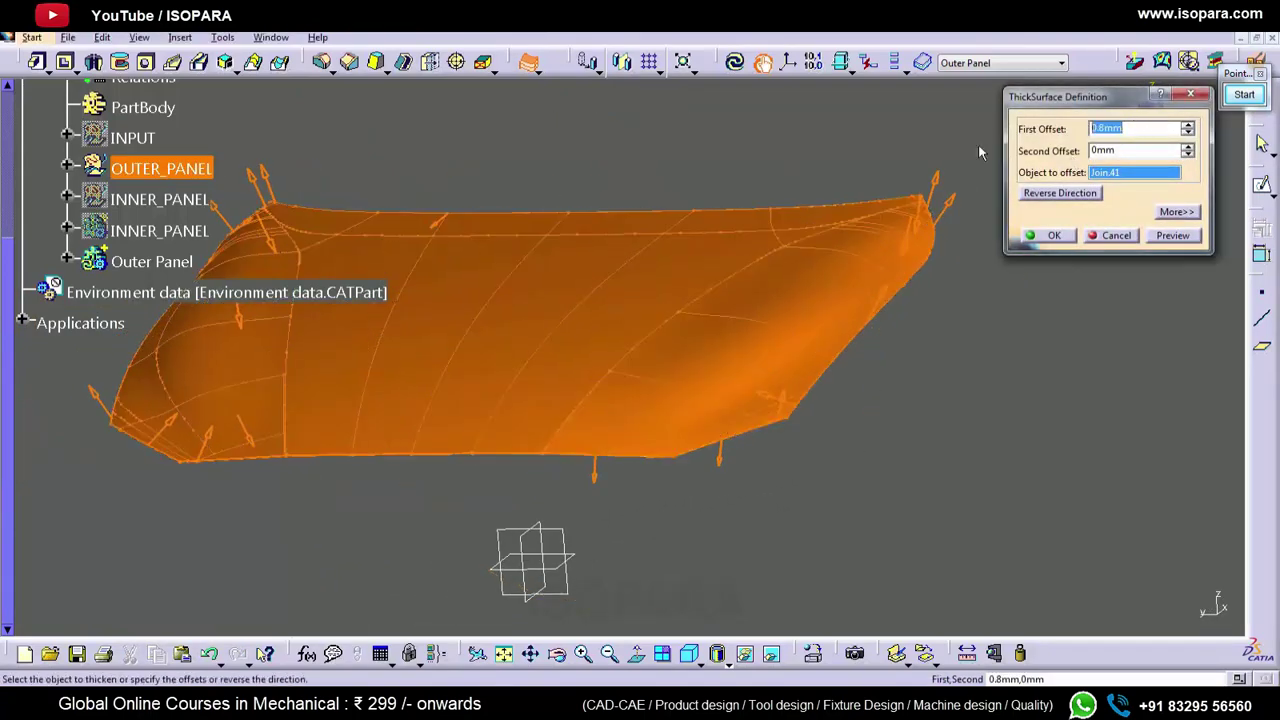
{"action": "key", "text": "Return"}
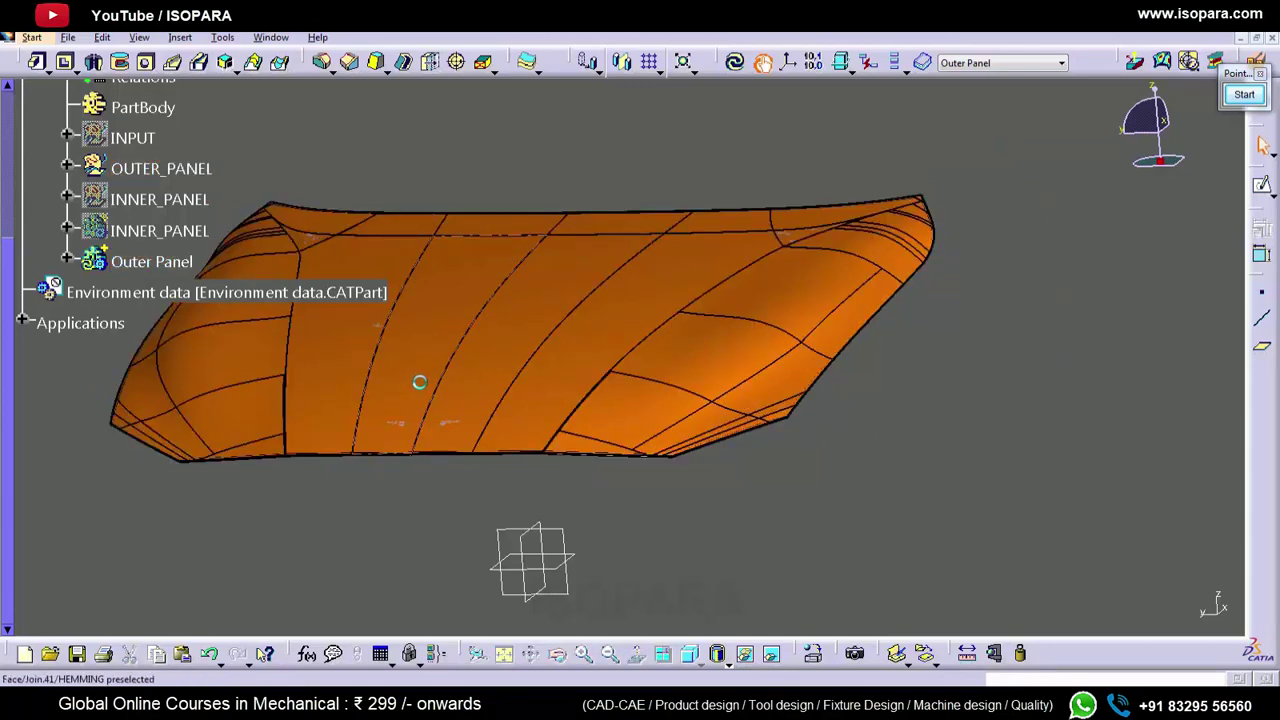
- Hide the OUTER_PANEL geometrical set and show the INNER_PANEL body again
{"action": "middle_click_drag", "start_coordinate": [420, 380], "coordinate": [646, 373]}
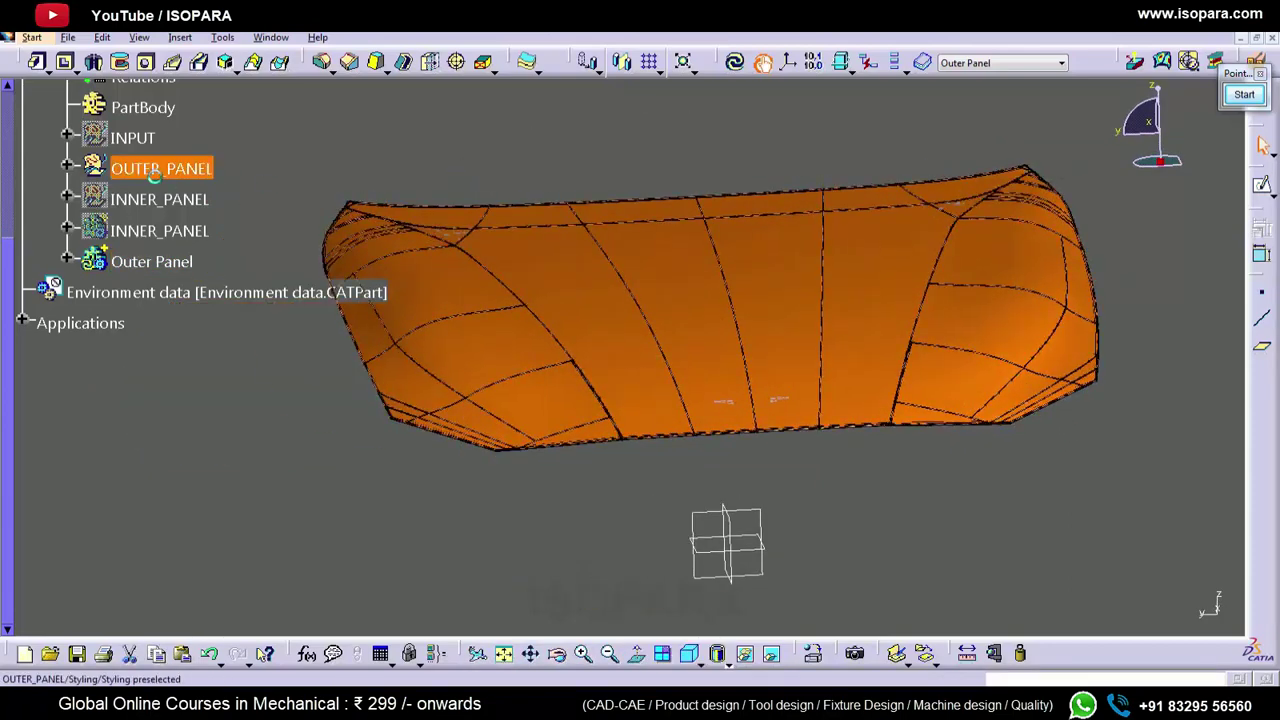
{"action": "middle_click_drag", "start_coordinate": [462, 376], "coordinate": [562, 348]}
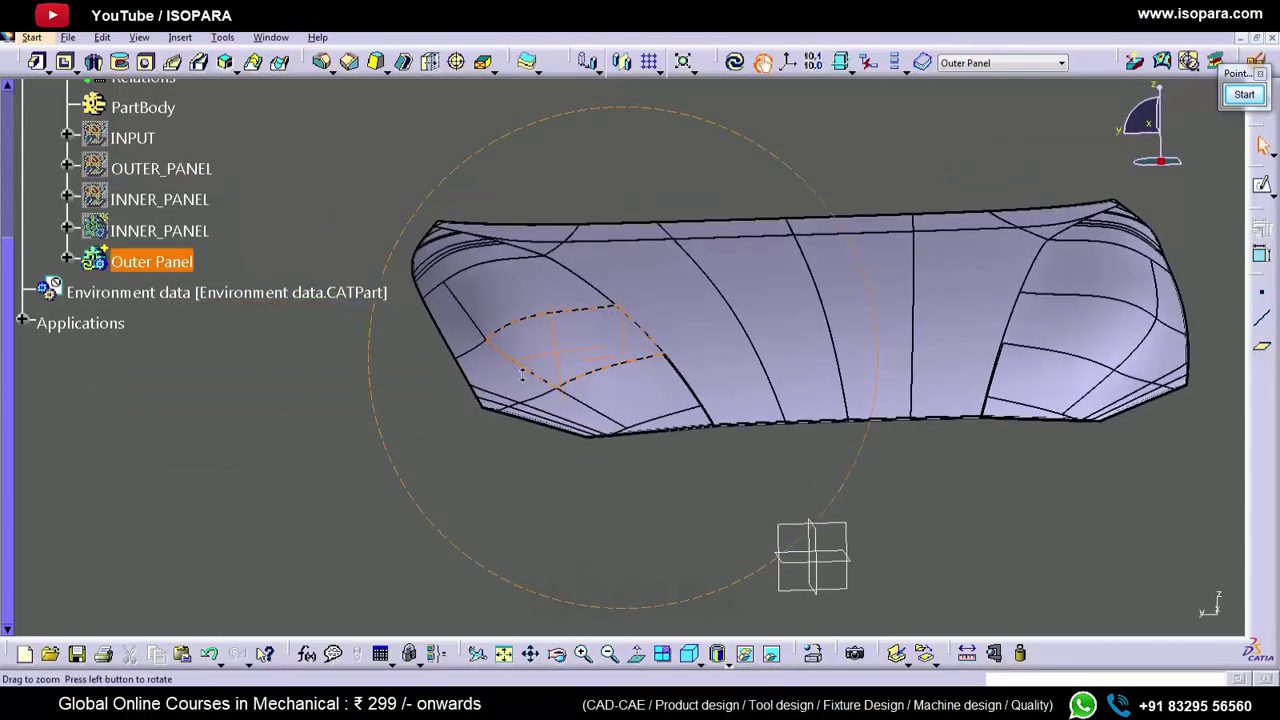
{"action": "left_click", "coordinate": [155, 261]}
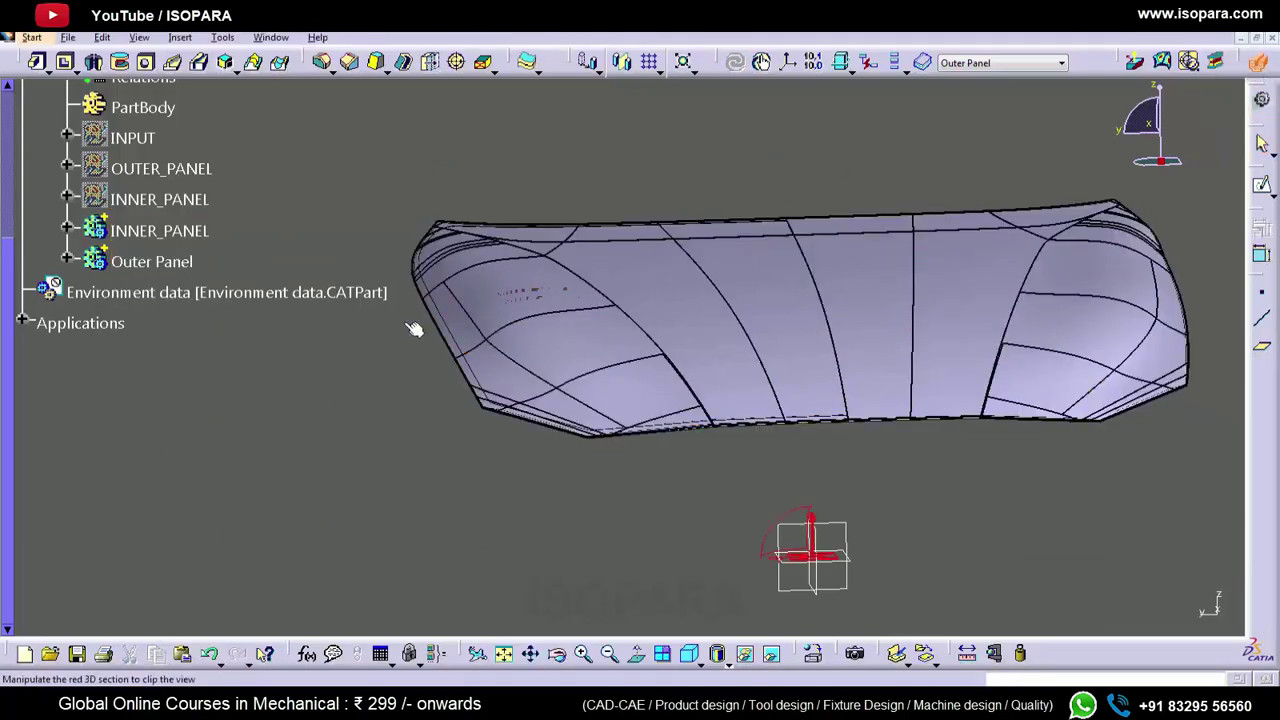
- Cut a live section through the hood and examine how the outer panel's hem wraps around the inner panel's edge
{"action": "left_click", "coordinate": [847, 525]}
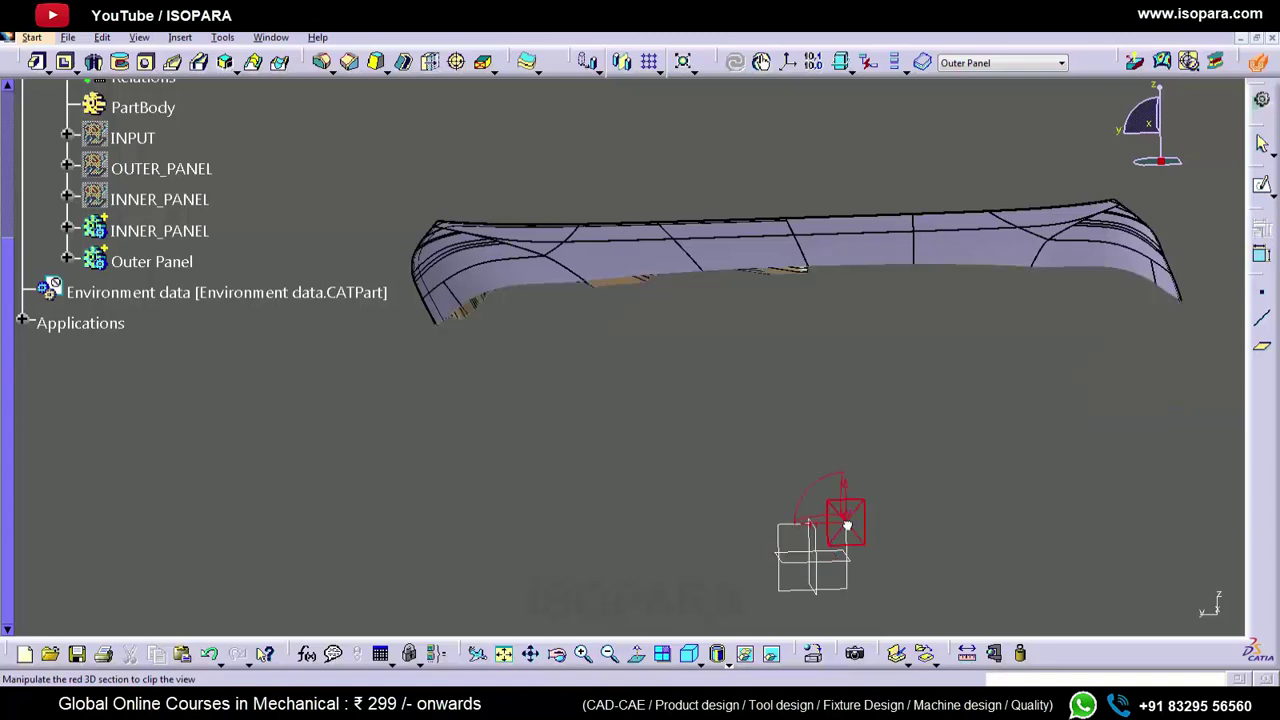
{"action": "middle_click", "coordinate": [462, 304]}
{"action": "middle_click_drag", "start_coordinate": [504, 410], "coordinate": [617, 200], "text": "ctrl"}
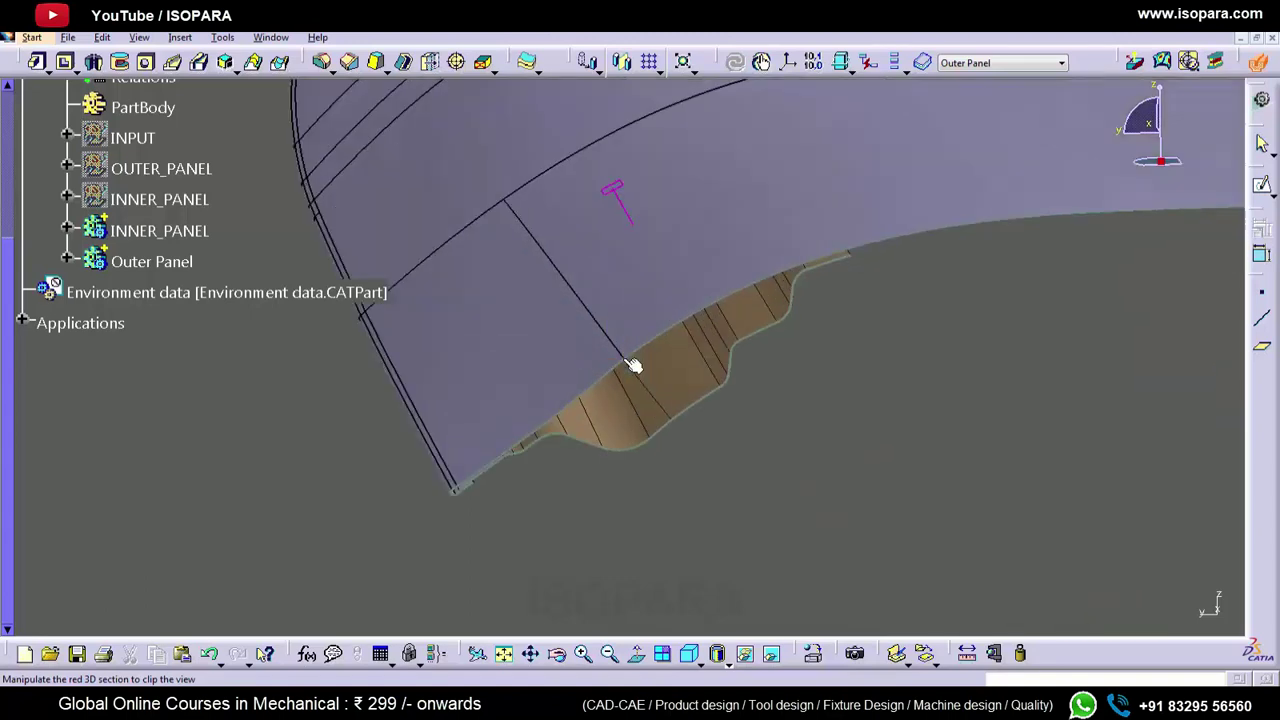
{"action": "middle_click", "coordinate": [500, 464]}
{"action": "middle_click_drag", "start_coordinate": [575, 285], "coordinate": [584, 276], "text": "ctrl"}
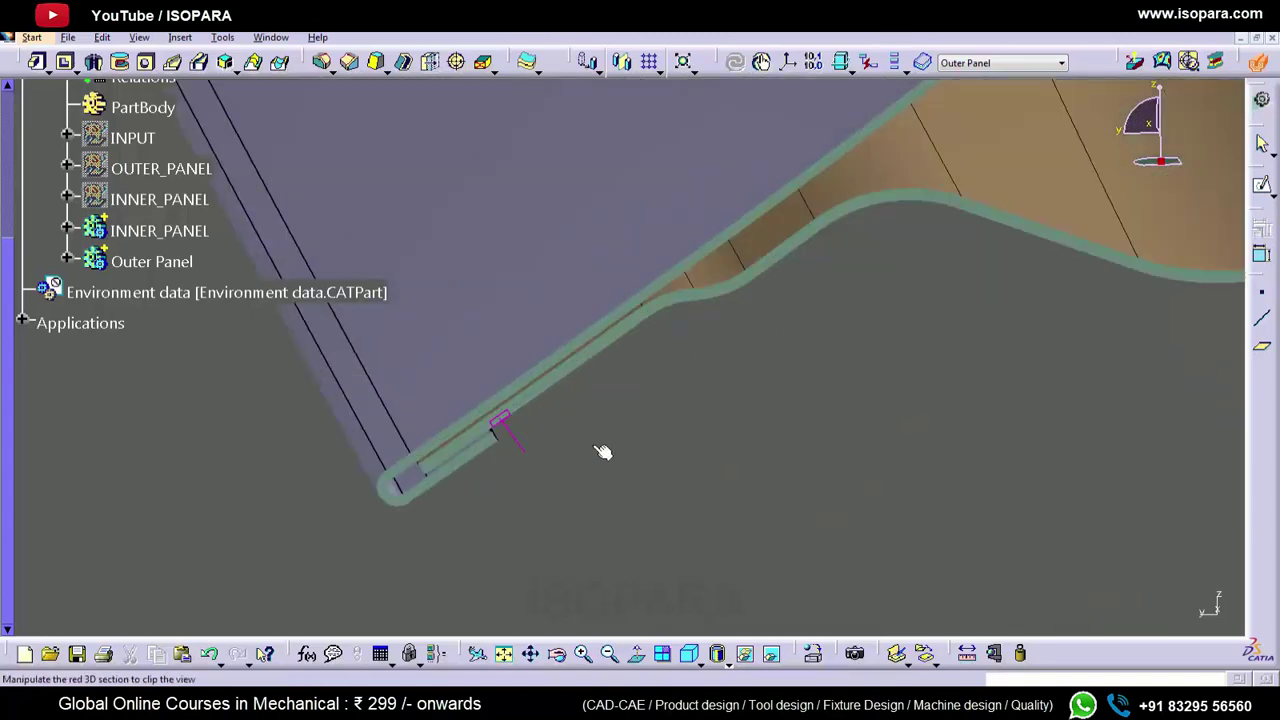
{"action": "middle_click", "coordinate": [505, 420]}
{"action": "middle_click_drag", "start_coordinate": [583, 440], "coordinate": [572, 260]}
{"action": "middle_click_drag", "start_coordinate": [640, 390], "coordinate": [657, 295], "text": "ctrl"}
{"action": "middle_click_drag", "start_coordinate": [657, 310], "coordinate": [648, 378]}
- Measure the gaps between the inner panel edge and the surrounding hemmed outer panel faces, using Any geometry, infinite for both selections
{"action": "left_click", "coordinate": [967, 653]}
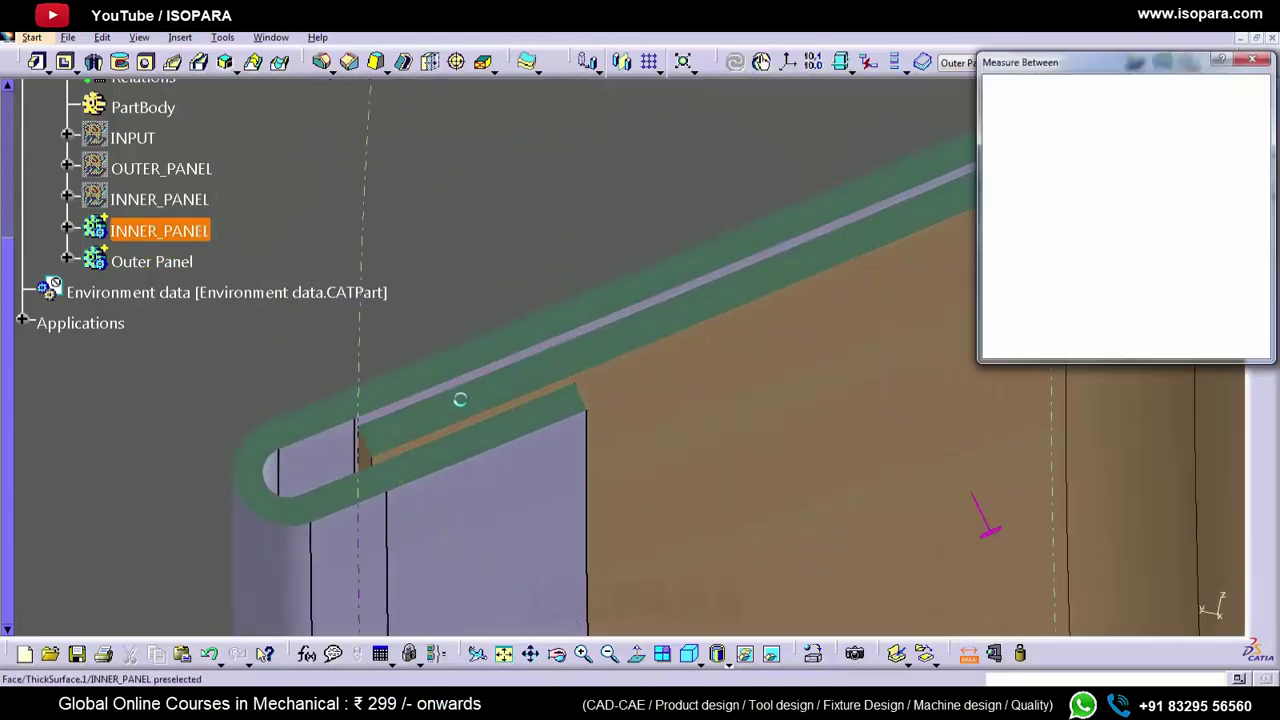
{"action": "middle_click", "coordinate": [466, 406]}
{"action": "middle_click_drag", "start_coordinate": [560, 405], "coordinate": [573, 364], "text": "ctrl"}
{"action": "middle_click_drag", "start_coordinate": [670, 350], "coordinate": [665, 429]}
{"action": "left_click", "coordinate": [1100, 160]}
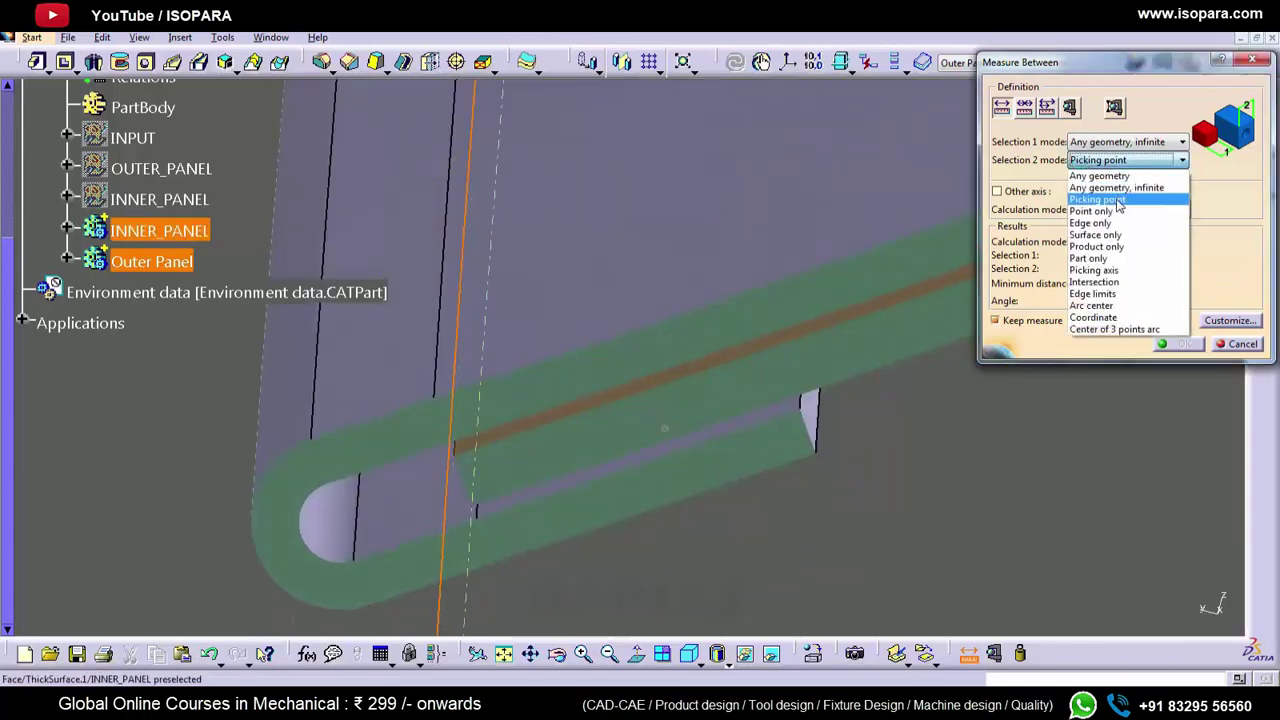
{"action": "left_click", "coordinate": [1117, 188]}
{"action": "left_click", "coordinate": [664, 378]}
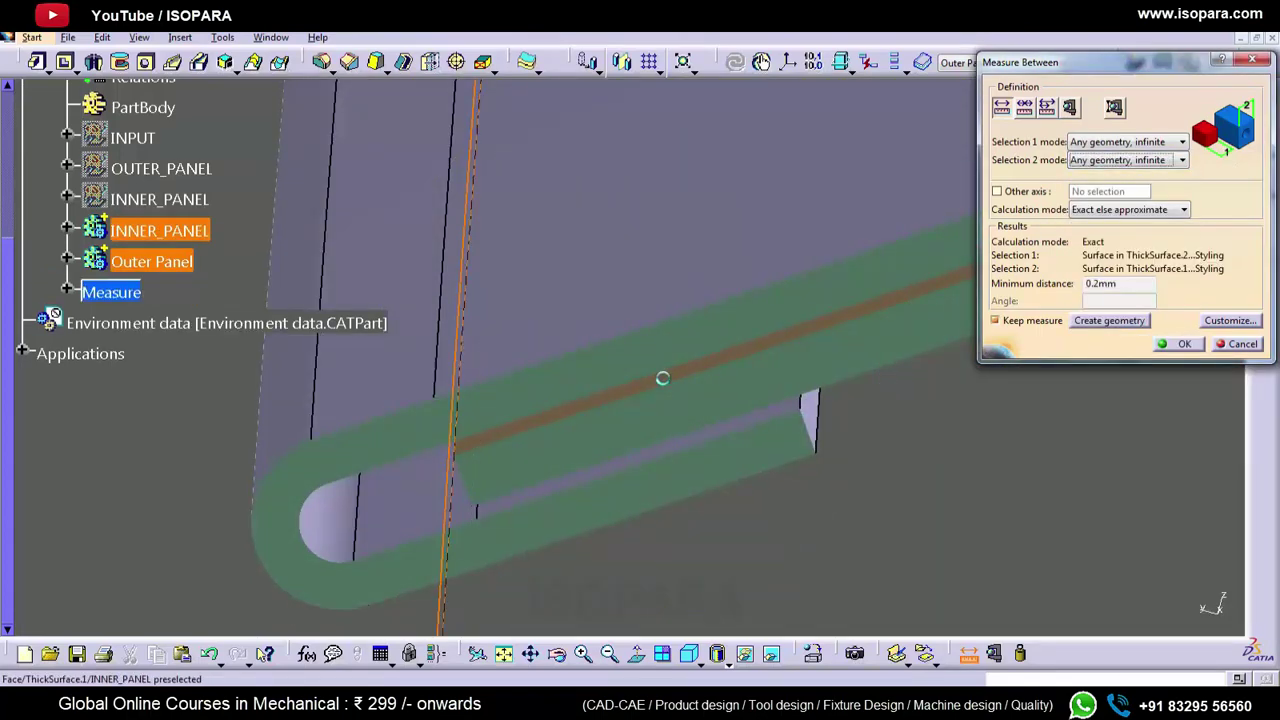
{"action": "left_click", "coordinate": [745, 423]}
{"action": "mouse_move", "coordinate": [602, 455]}
{"action": "middle_mouse_down"}
{"action": "mouse_move", "coordinate": [599, 391]}
{"action": "mouse_move", "coordinate": [604, 450]}
{"action": "middle_mouse_up"}
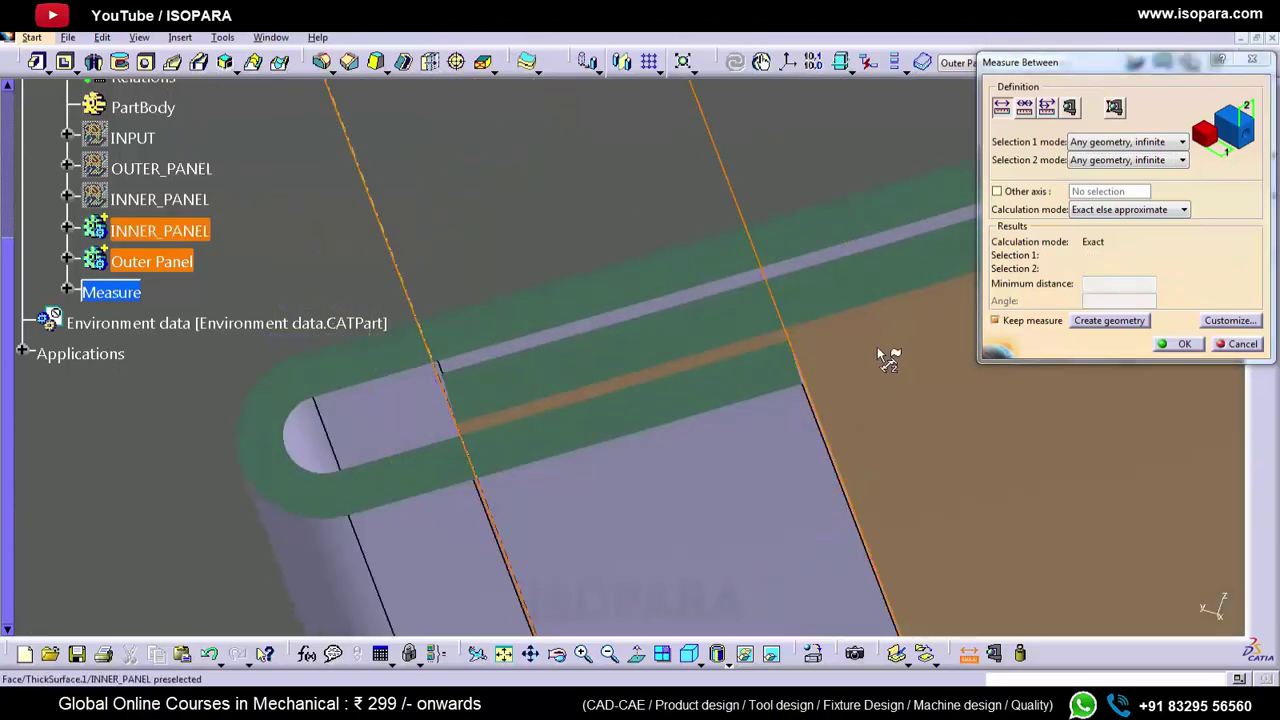
{"action": "left_click", "coordinate": [867, 340]}
- Measure from the inner panel's end face to a picked point inside the hem bend, then end measuring and sectioning
{"action": "middle_click_drag", "start_coordinate": [526, 370], "coordinate": [925, 286]}
{"action": "middle_click_drag", "start_coordinate": [466, 430], "coordinate": [648, 372]}
{"action": "left_click", "coordinate": [648, 372]}
{"action": "middle_click_drag", "start_coordinate": [657, 440], "coordinate": [505, 455]}
{"action": "left_click", "coordinate": [1121, 160]}
{"action": "left_click", "coordinate": [1100, 200]}
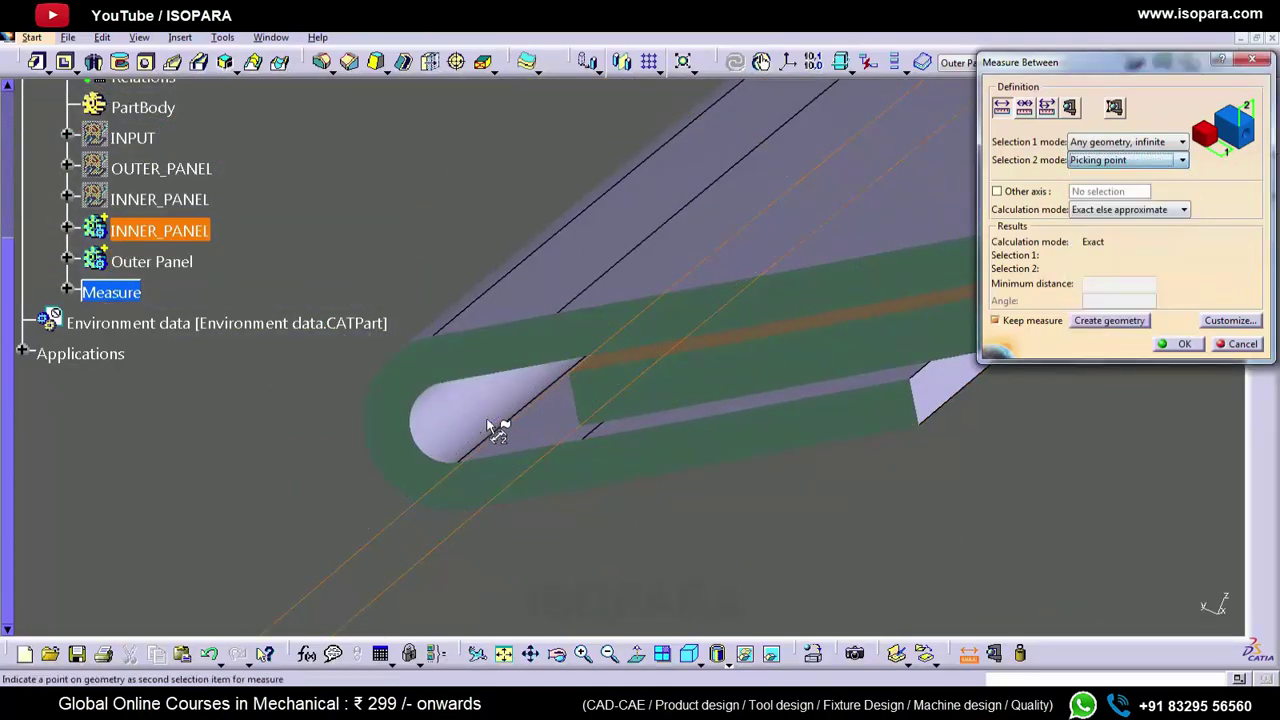
{"action": "left_click", "coordinate": [413, 434]}
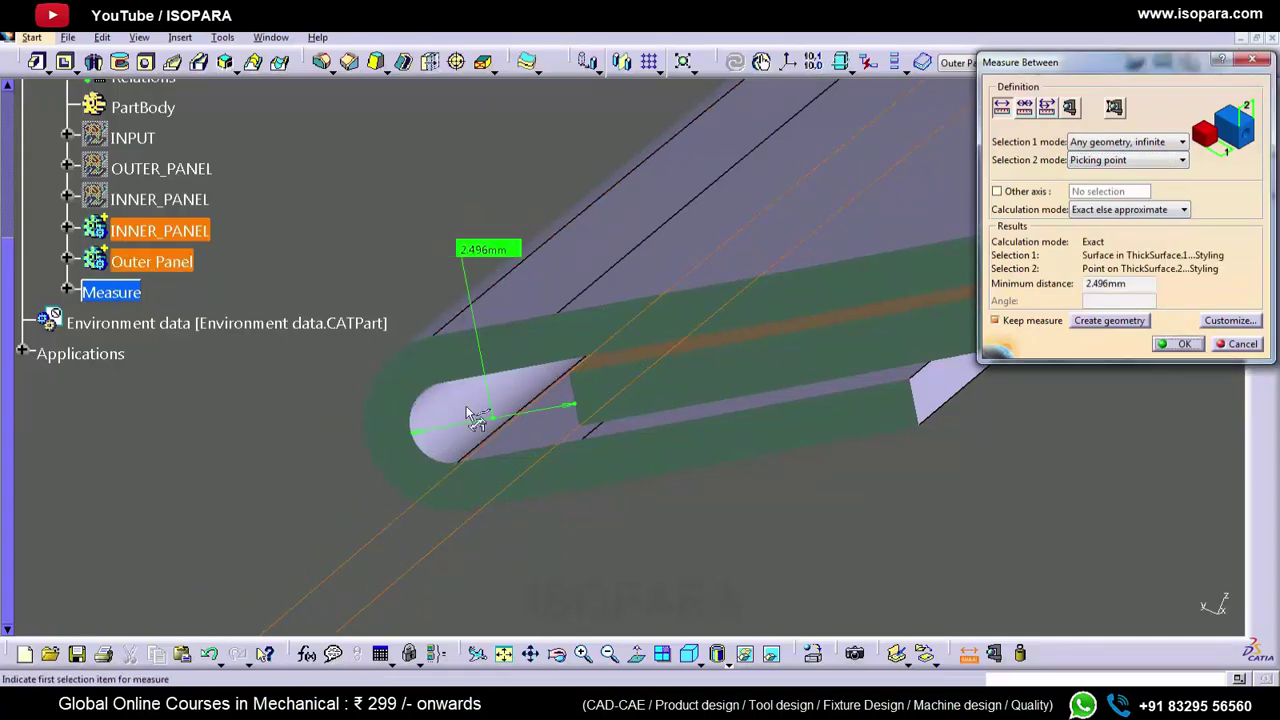
{"action": "middle_click_drag", "start_coordinate": [549, 423], "coordinate": [567, 465]}
{"action": "middle_click_drag", "start_coordinate": [623, 400], "coordinate": [640, 446]}
{"action": "left_click_drag", "start_coordinate": [409, 415], "coordinate": [410, 416]}
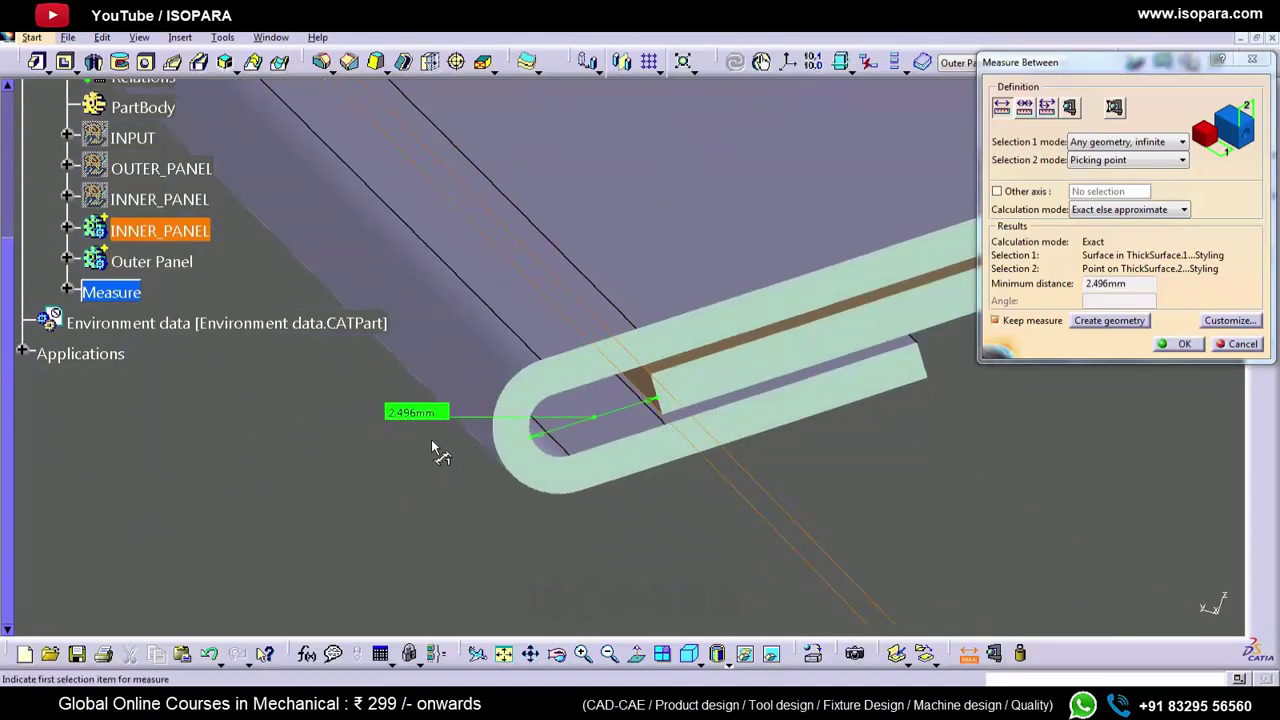
{"action": "key", "text": "Escape"}
{"action": "key", "text": "Escape"}
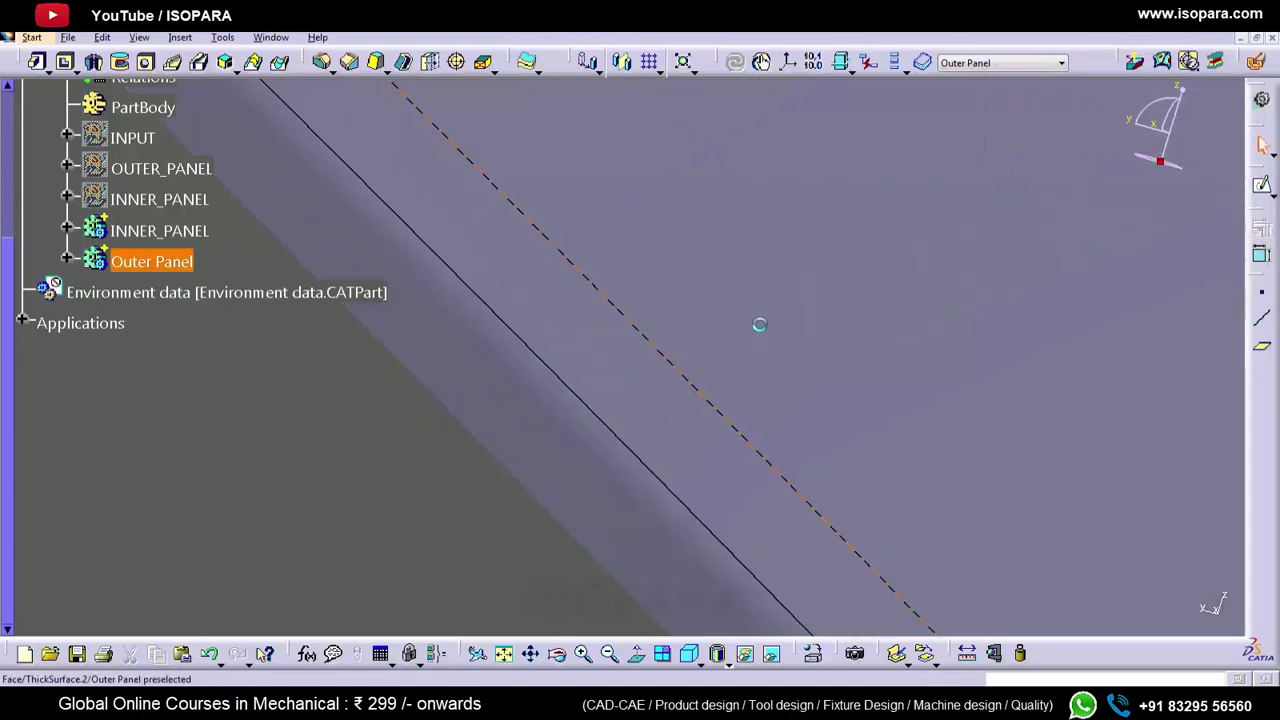
- Hide the Outer Panel body so the inner panel half can be worked on alone
{"action": "middle_click_drag", "start_coordinate": [757, 322], "coordinate": [786, 369]}
{"action": "middle_click_drag", "start_coordinate": [826, 502], "coordinate": [950, 600]}
{"action": "left_click", "coordinate": [135, 262]}
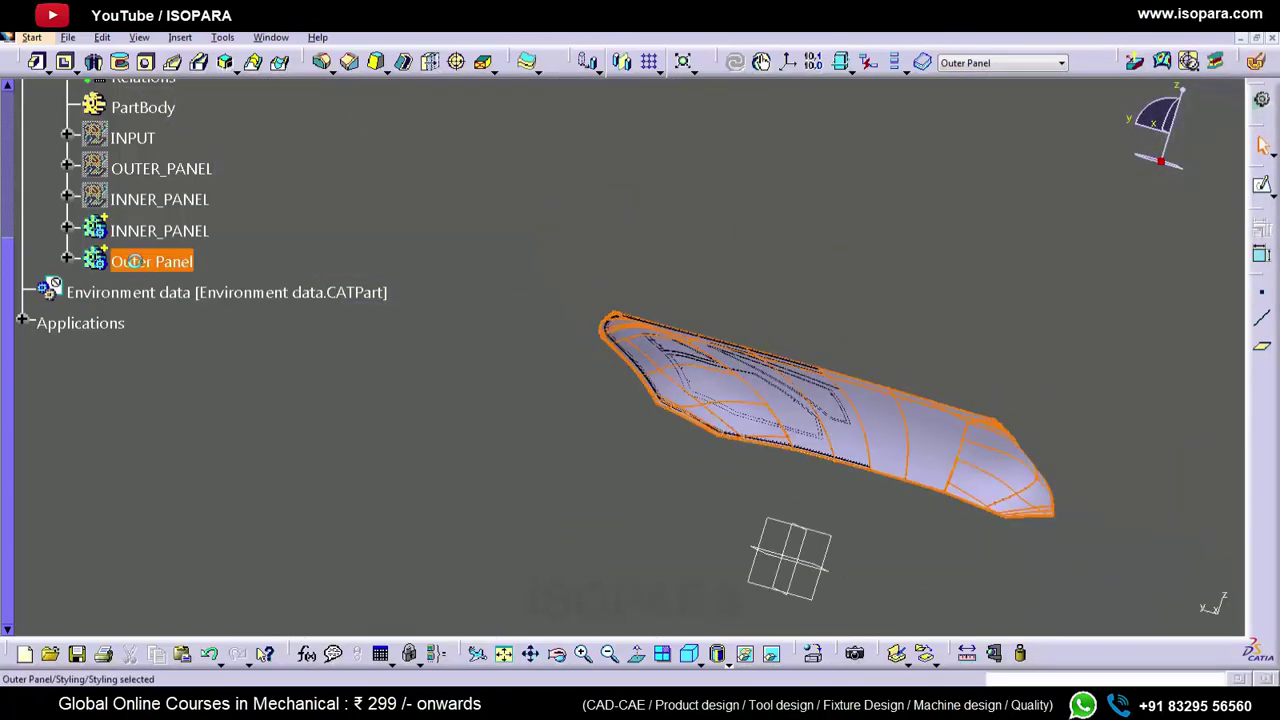
{"action": "key", "text": "ctrl+h"}
{"action": "middle_click_drag", "start_coordinate": [697, 367], "coordinate": [666, 462]}
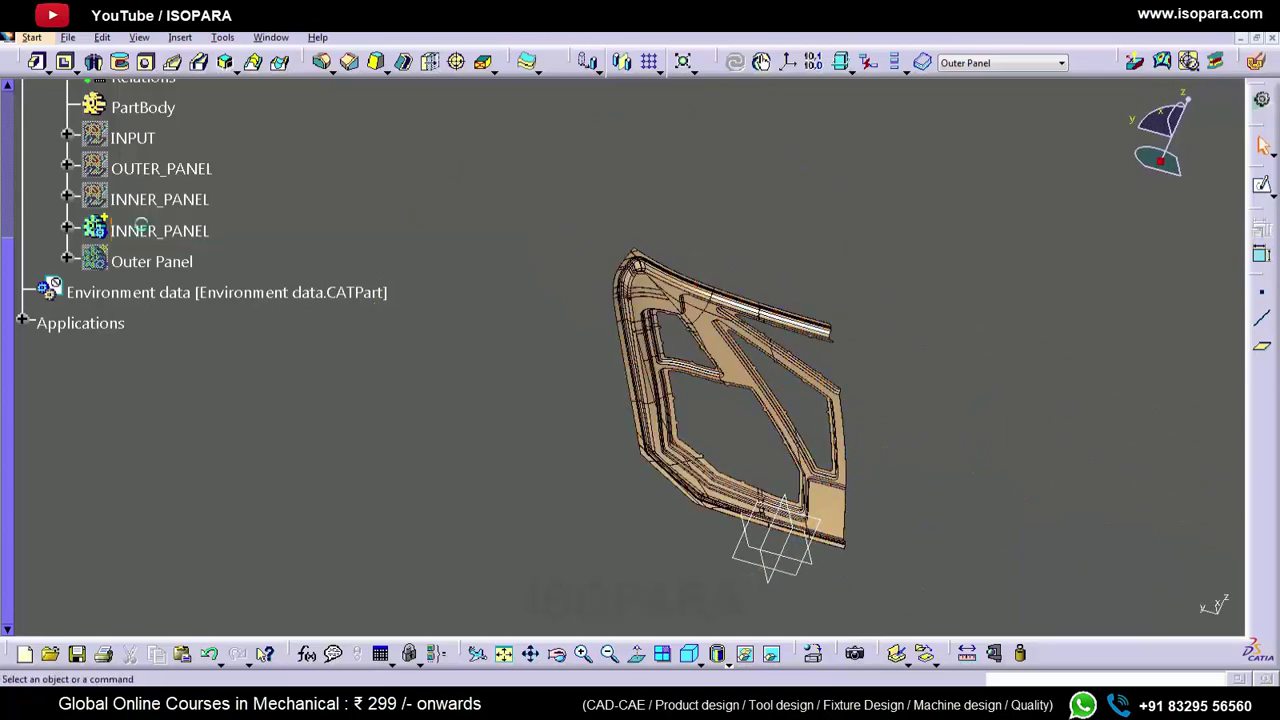
- Make the INNER_PANEL body the active work object and mirror it about the hood's central symmetry plane
{"action": "right_click", "coordinate": [141, 225]}
{"action": "left_click", "coordinate": [190, 318]}
{"action": "left_click", "coordinate": [623, 62]}
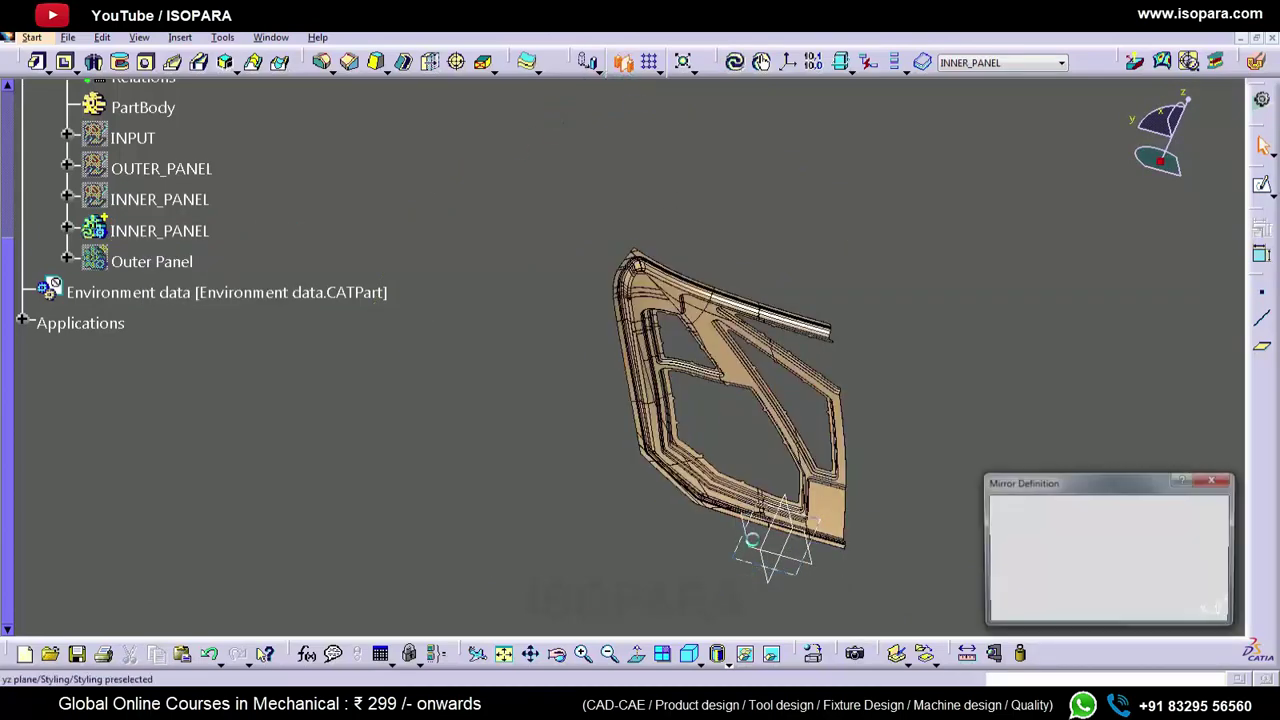
{"action": "left_click", "coordinate": [776, 580]}
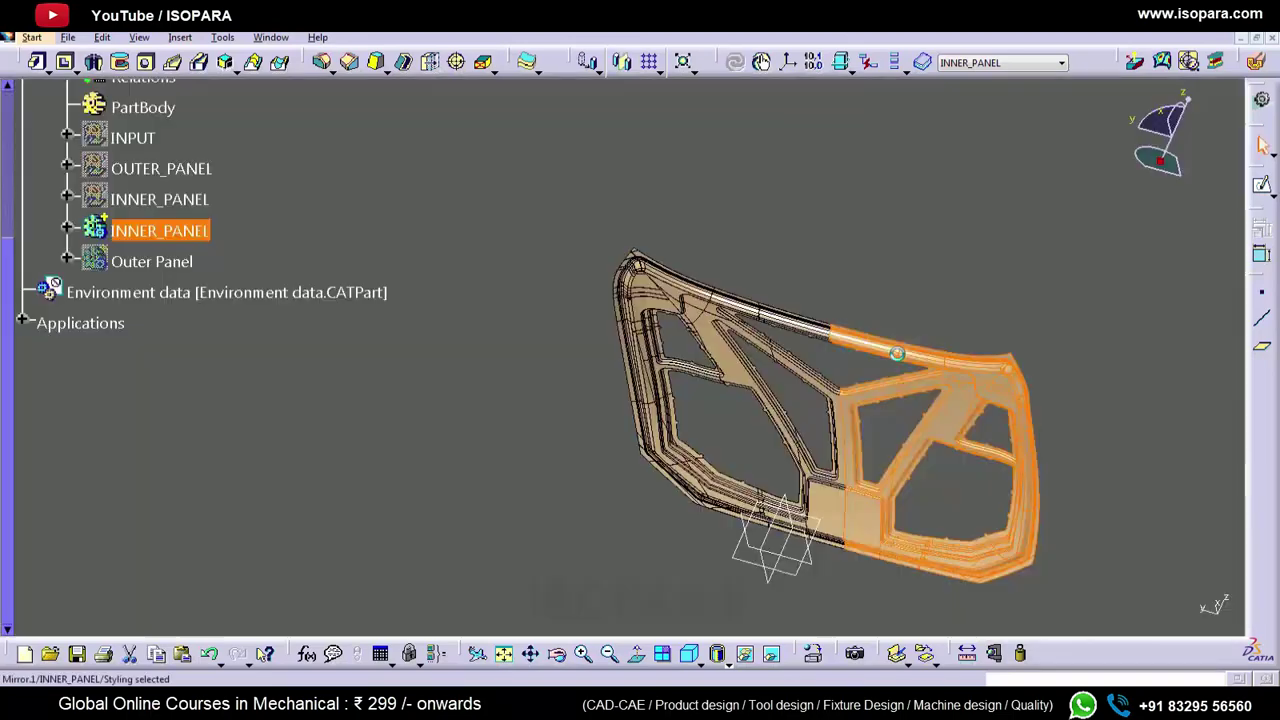
{"action": "left_click", "coordinate": [857, 232]}
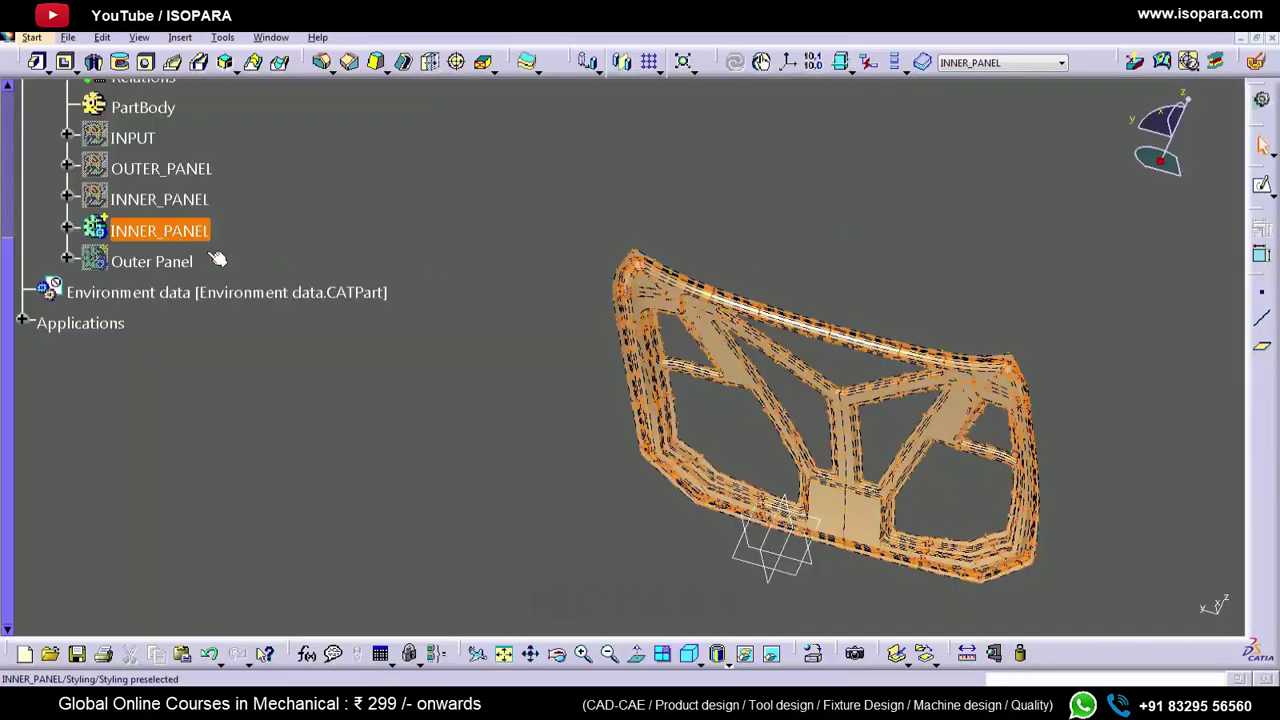
- Display the hood shaded without smooth edges and show the hidden Outer Panel body again
{"action": "left_click", "coordinate": [719, 664]}
{"action": "left_click", "coordinate": [735, 569]}
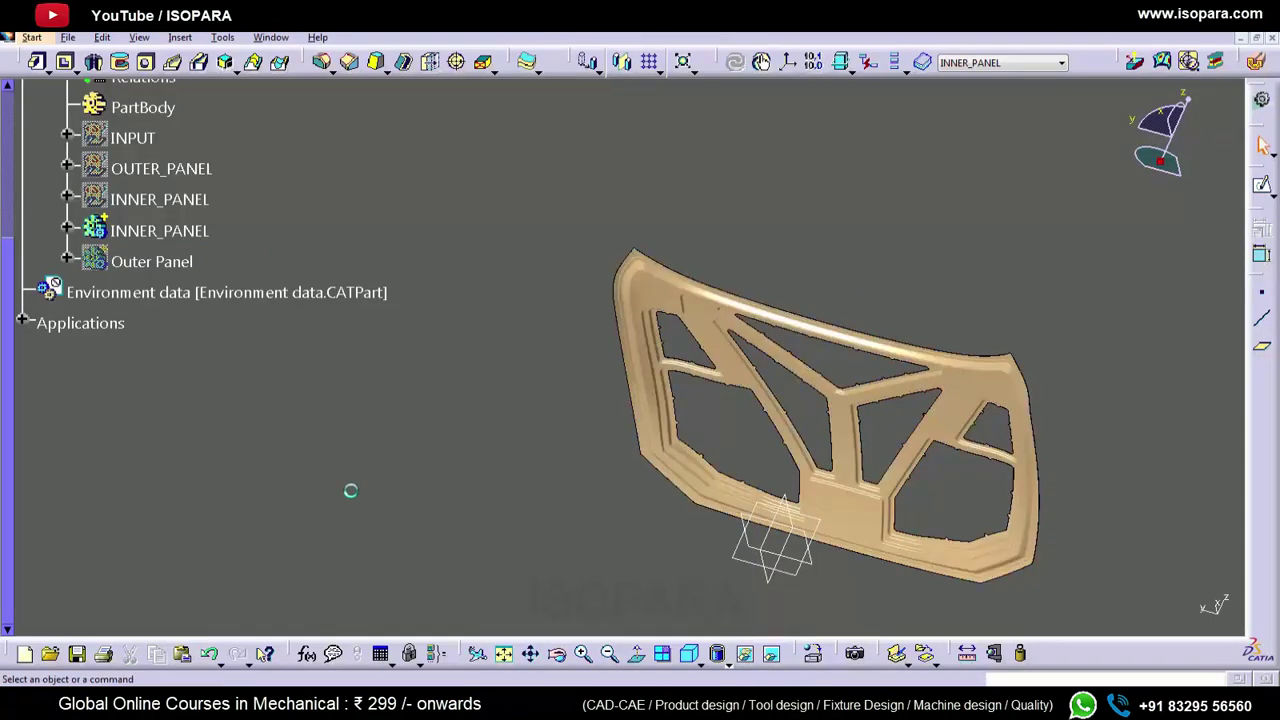
{"action": "middle_click_drag", "start_coordinate": [663, 380], "coordinate": [374, 438]}
{"action": "scroll", "coordinate": [374, 438], "scroll_direction": "down", "scroll_amount": 1}
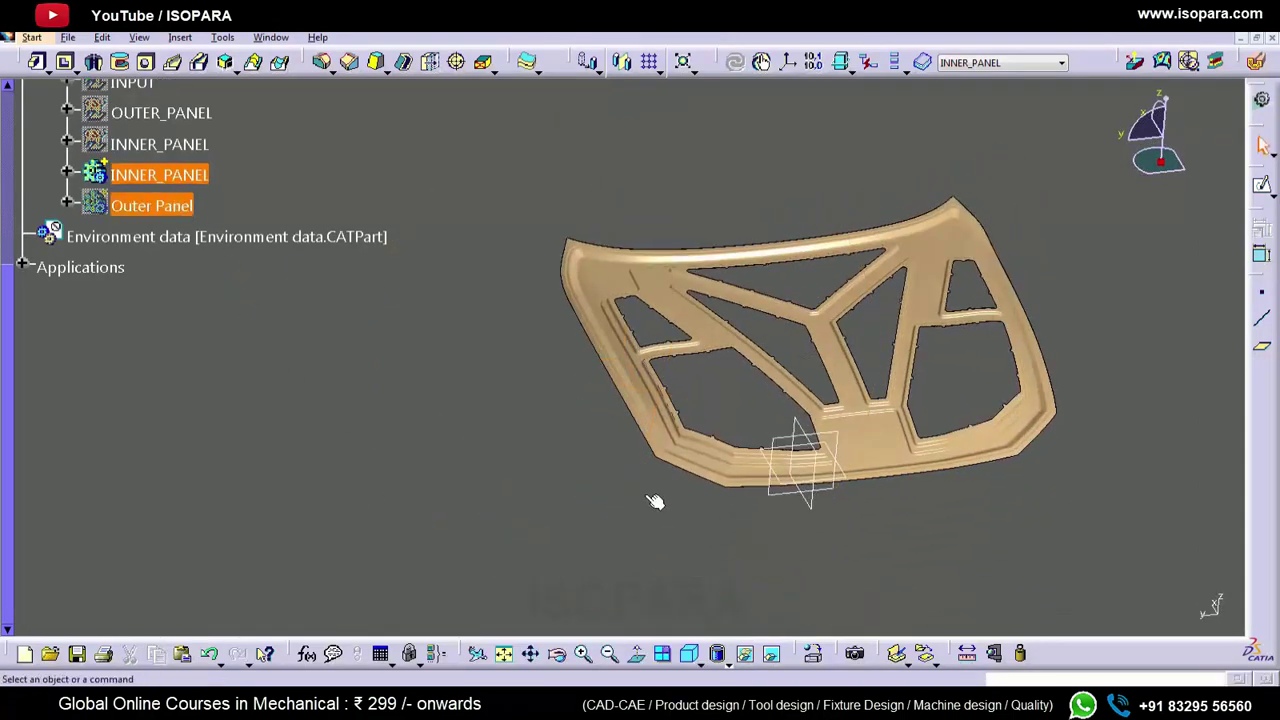
- Examine how the full inner panel sits in the outer panel, checking the underside, corners and hemmed edge, and fit the whole hood in view
{"action": "middle_click_drag", "start_coordinate": [734, 477], "coordinate": [734, 580]}
{"action": "middle_click_drag", "start_coordinate": [659, 486], "coordinate": [697, 183]}
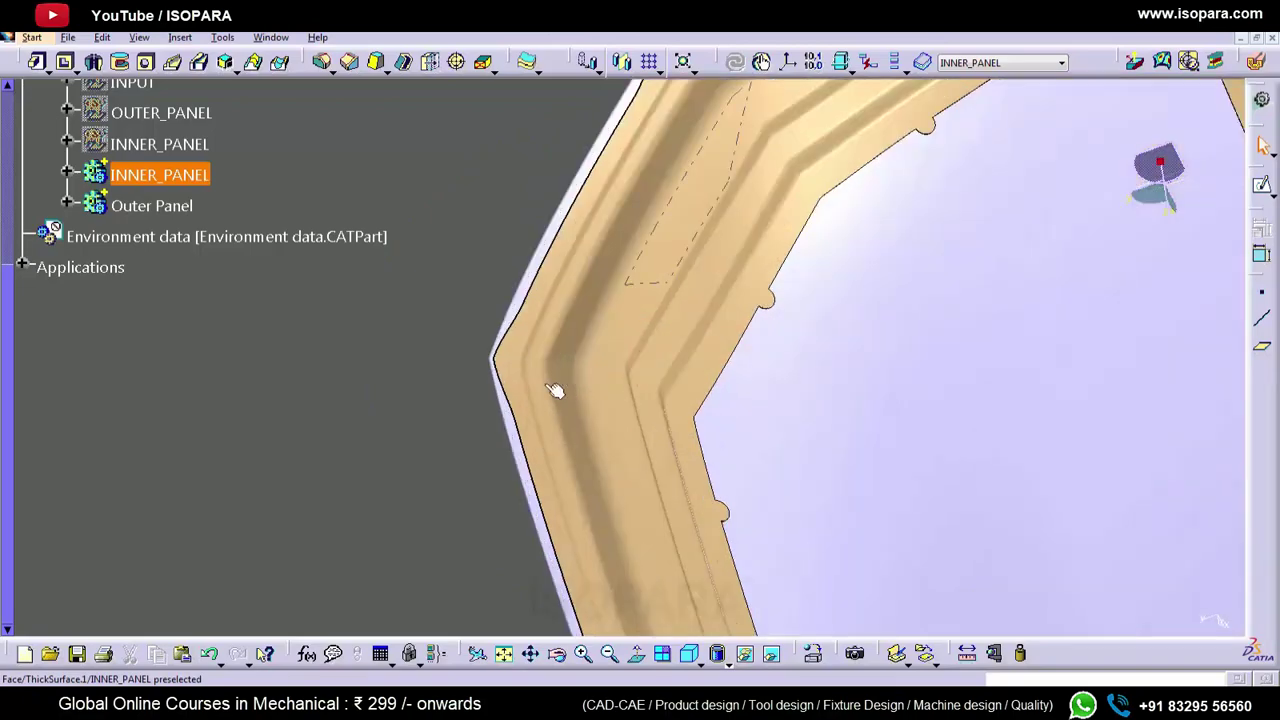
{"action": "middle_click_drag", "start_coordinate": [559, 451], "coordinate": [660, 247]}
{"action": "middle_click_drag", "start_coordinate": [744, 398], "coordinate": [878, 641]}
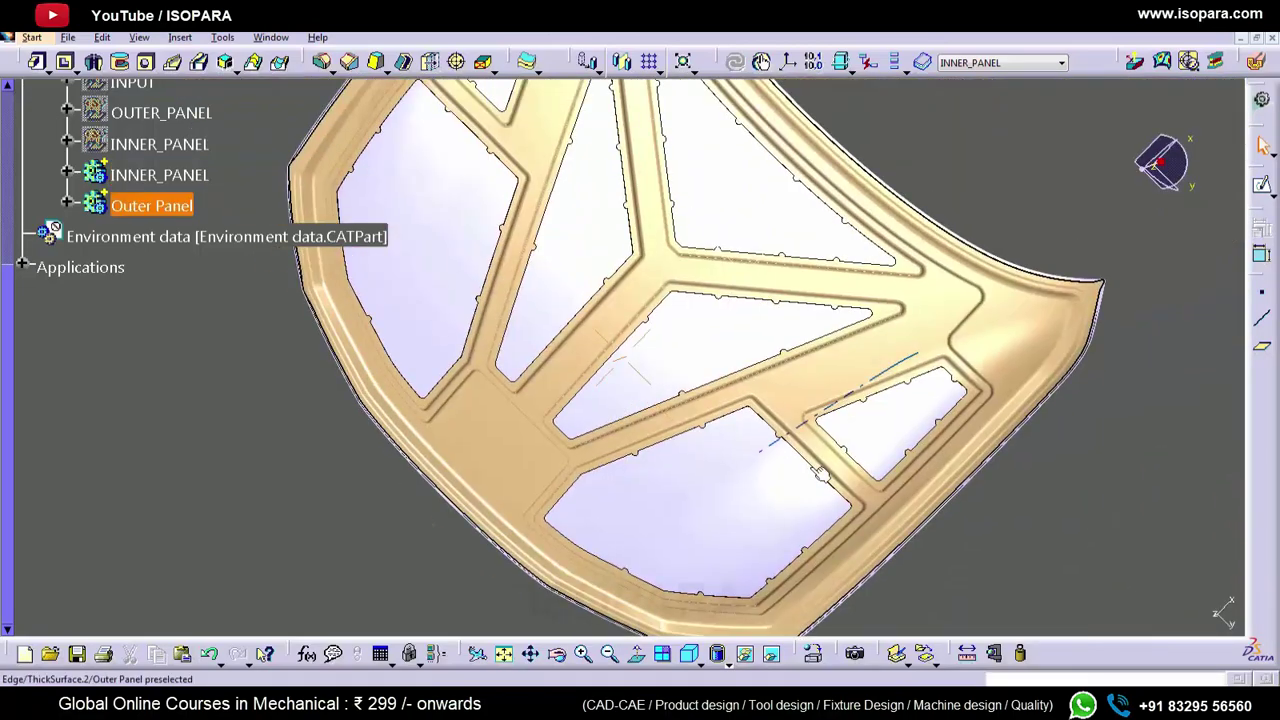
{"action": "middle_click_drag", "start_coordinate": [428, 316], "coordinate": [452, 375]}
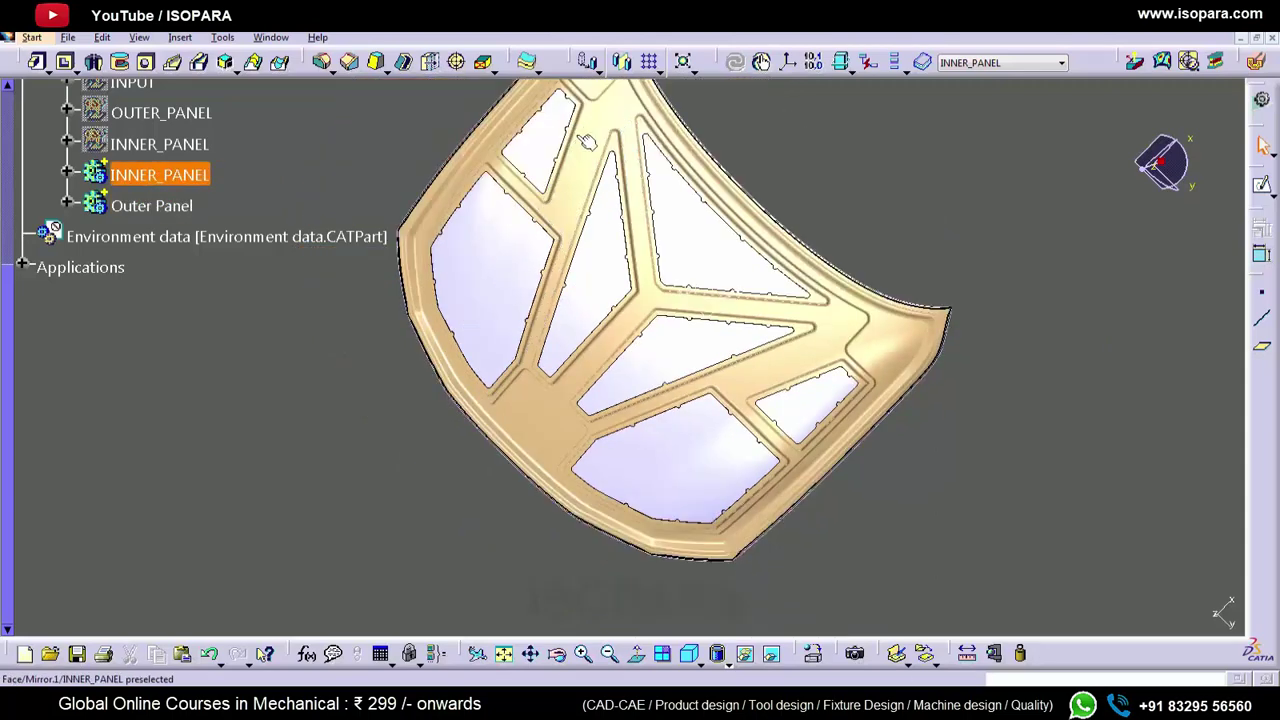
{"action": "middle_click_drag", "start_coordinate": [599, 254], "coordinate": [617, 395]}
{"action": "middle_click", "coordinate": [658, 130]}
{"action": "middle_click_drag", "start_coordinate": [644, 190], "coordinate": [696, 84]}
{"action": "middle_click", "coordinate": [577, 451]}
{"action": "middle_click_drag", "start_coordinate": [585, 432], "coordinate": [664, 120]}
{"action": "middle_click_drag", "start_coordinate": [661, 396], "coordinate": [688, 650]}
{"action": "left_click", "coordinate": [689, 655]}
{"action": "left_click", "coordinate": [506, 658]}
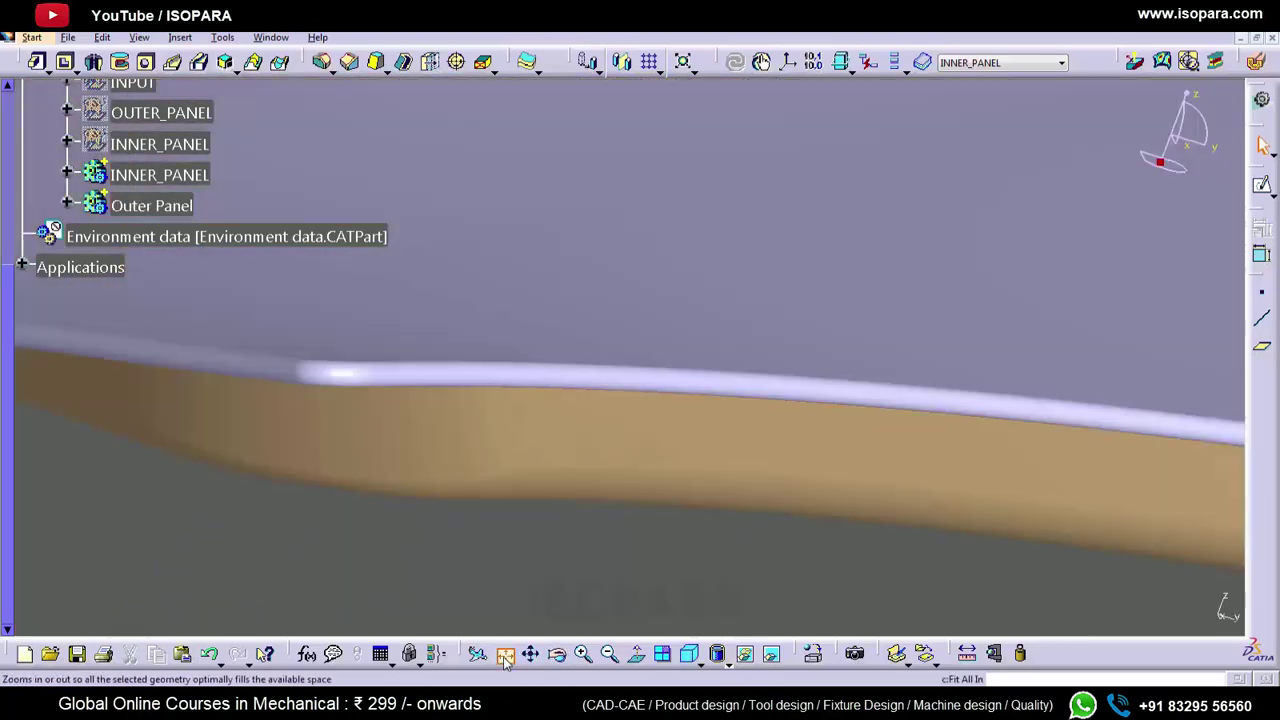